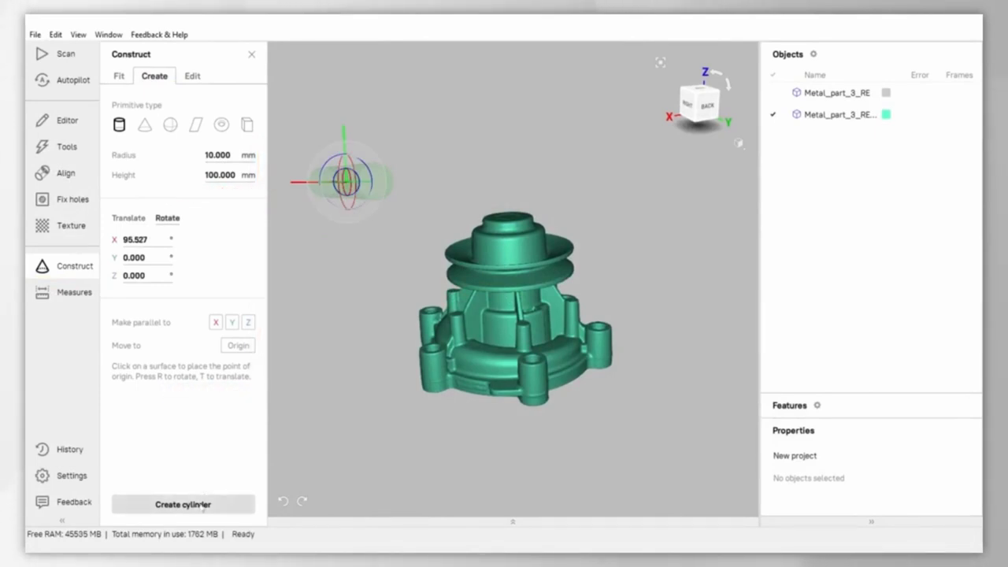
# Step: Create the cylinder primitive, then a cone placed above the scanned part
pyautogui.click(202, 505)
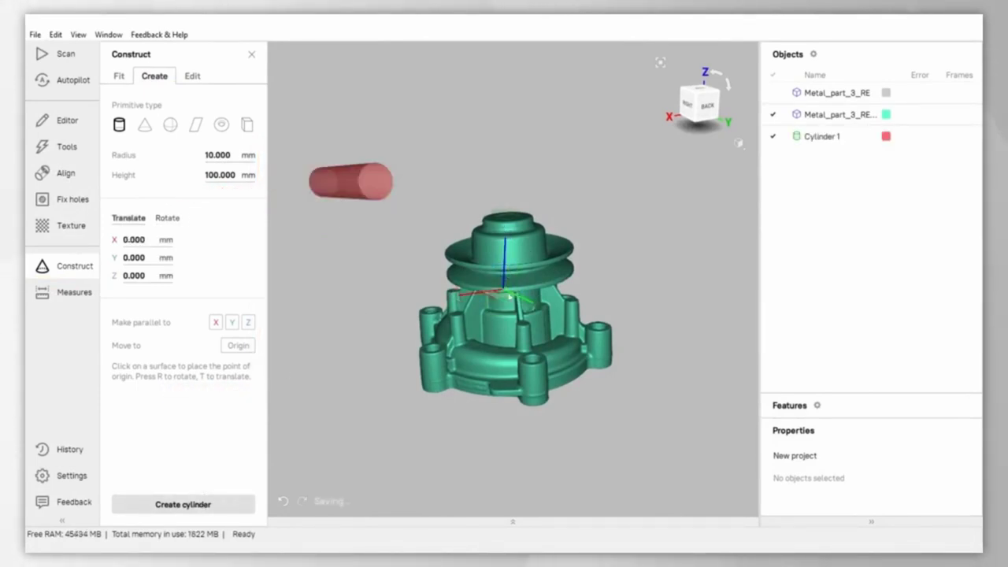
pyautogui.click(145, 124)
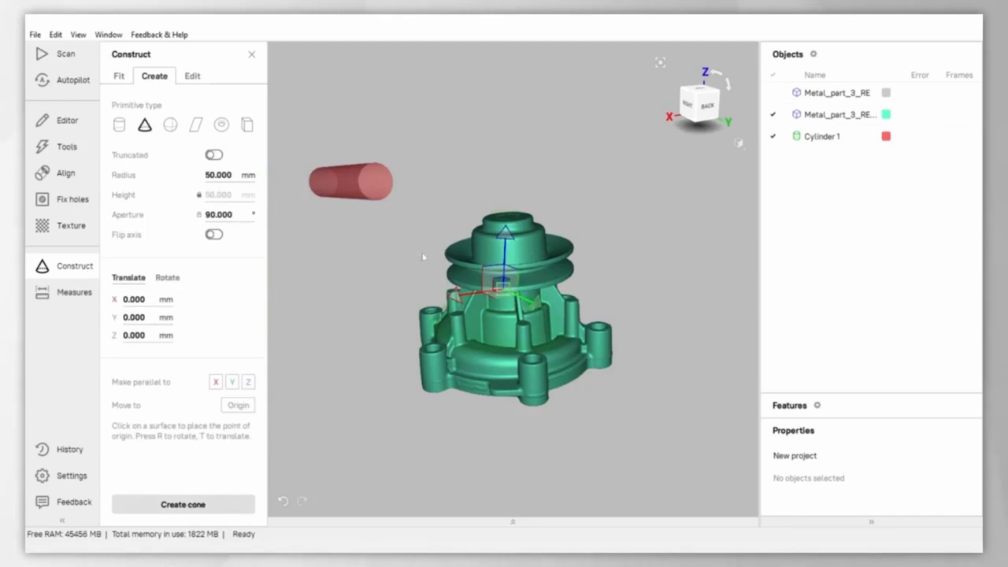
pyautogui.click(461, 206)
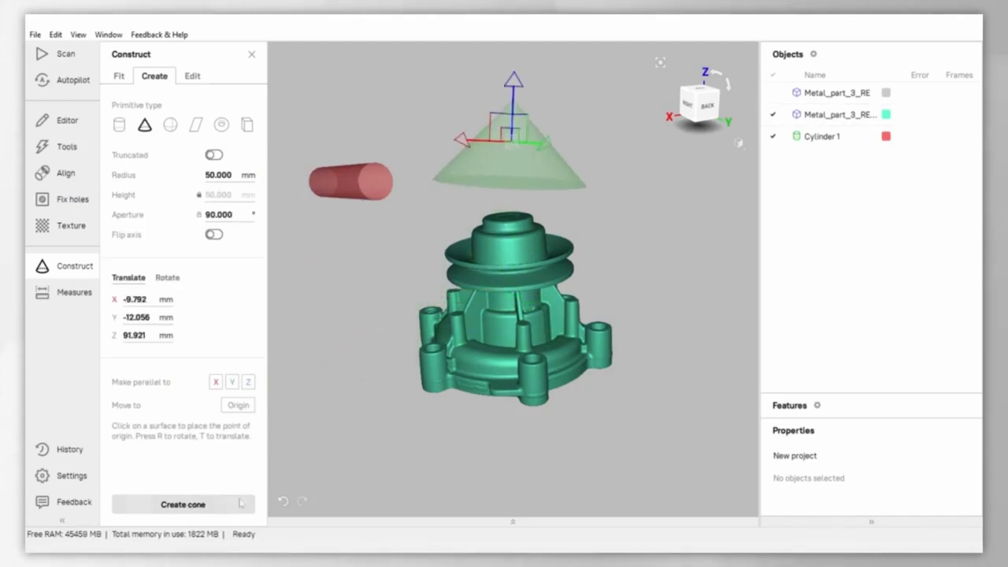
pyautogui.click(241, 504)
# Step: Add a sphere primitive and a box primitive
pyautogui.click(170, 124)
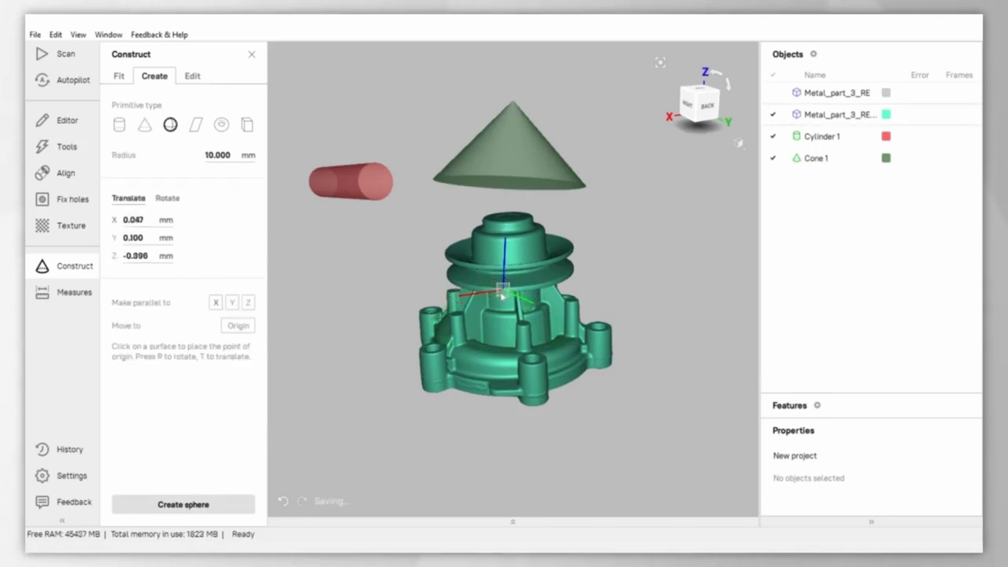
pyautogui.click(165, 507)
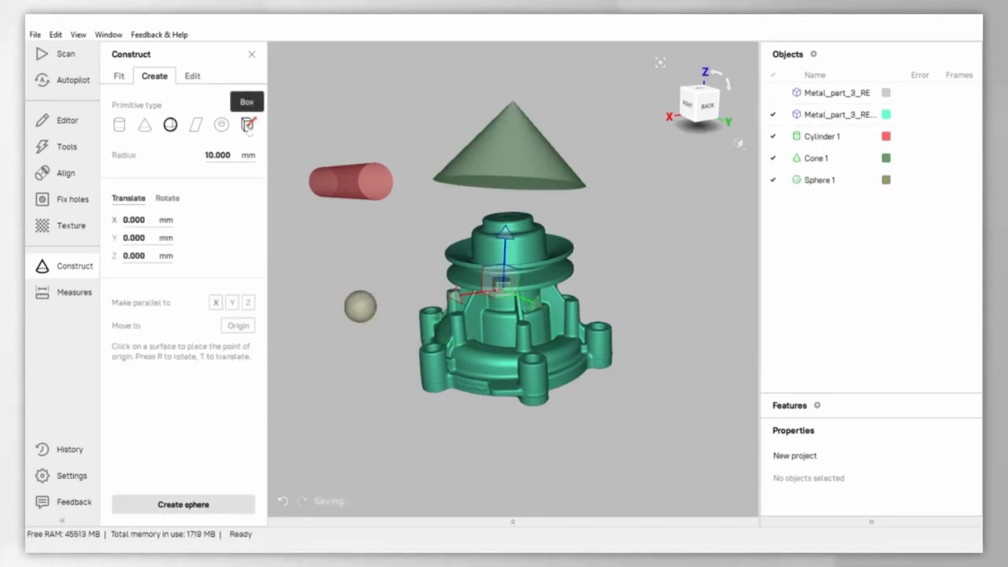
pyautogui.click(248, 125)
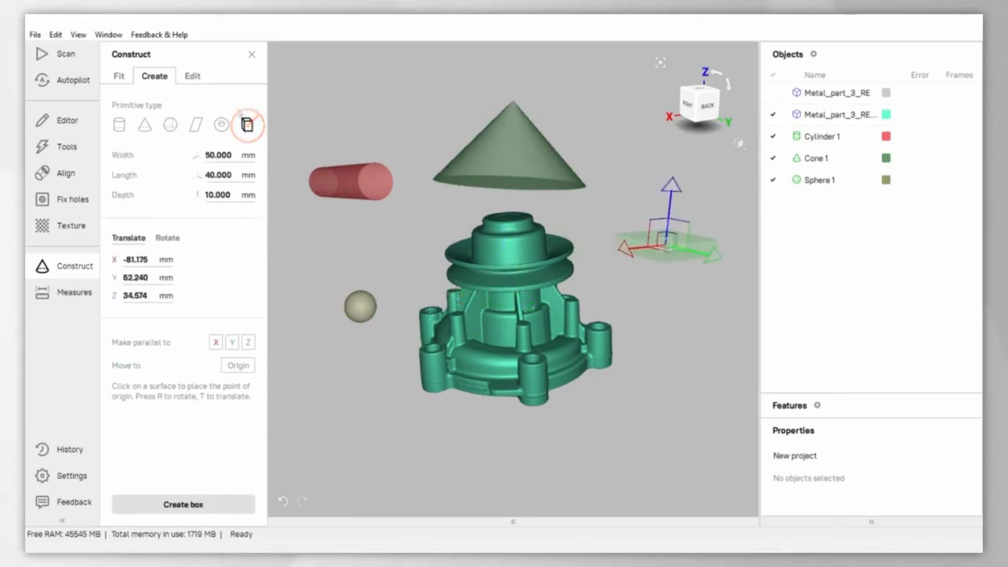
pyautogui.click(199, 506)
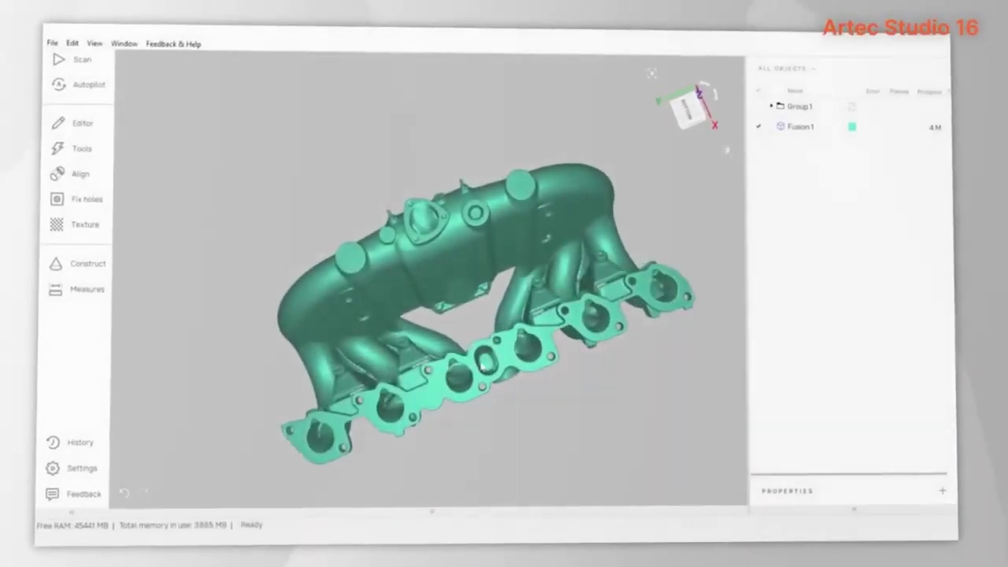
# Step: In Construct, switch to Segment selection and select the manifold's round boss face
pyautogui.scroll(3, 528, 190)
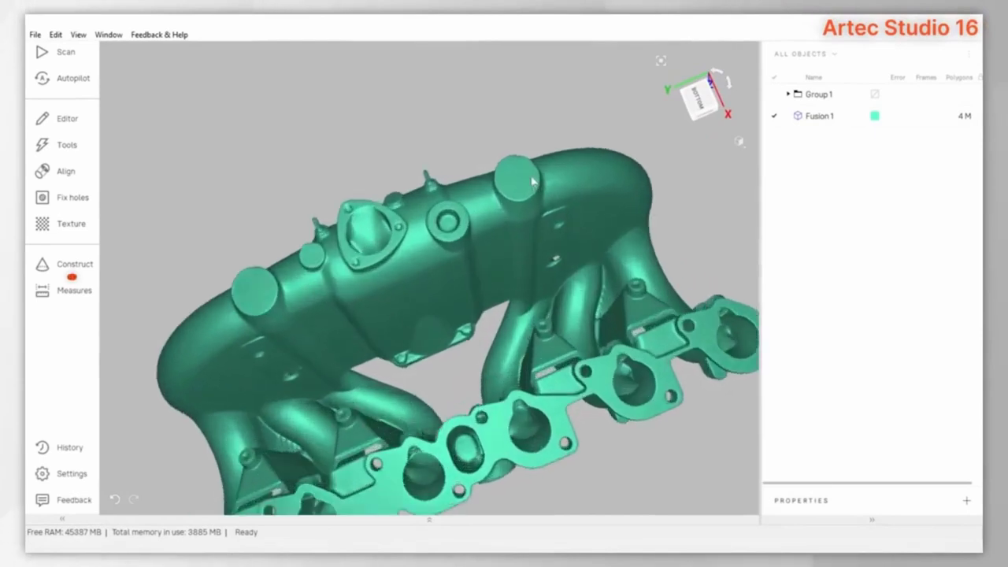
pyautogui.scroll(2, 533, 182)
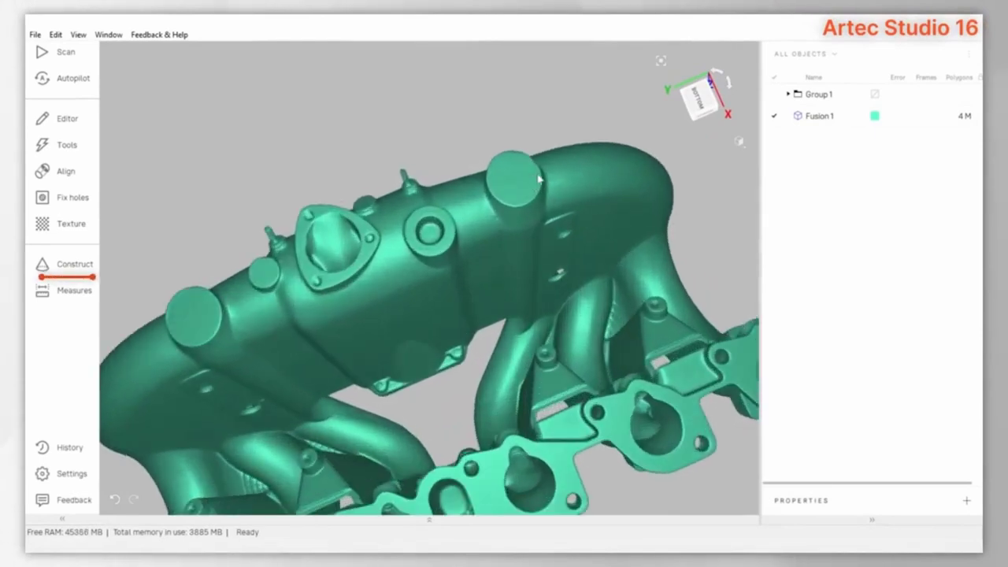
pyautogui.click(75, 265)
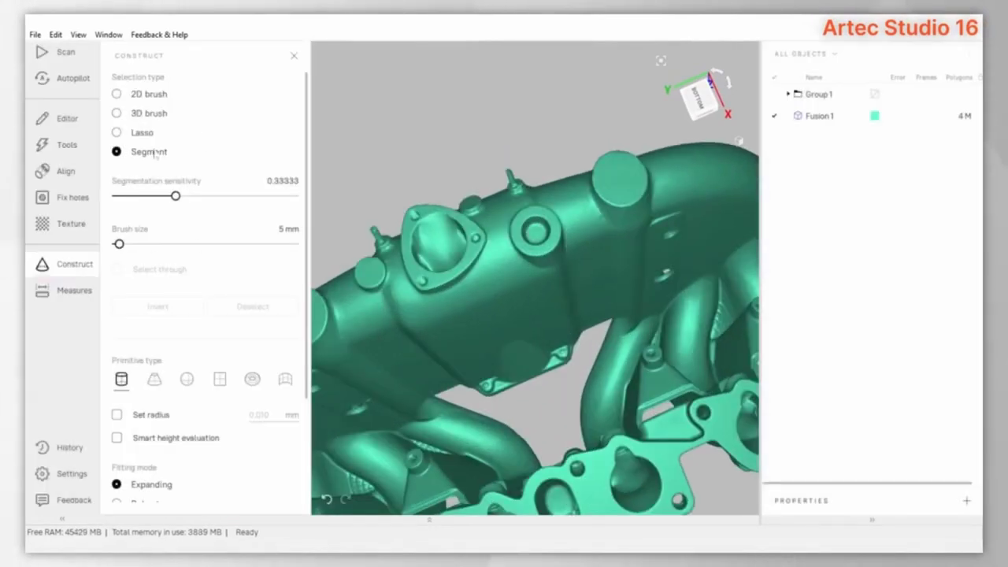
pyautogui.click(117, 151)
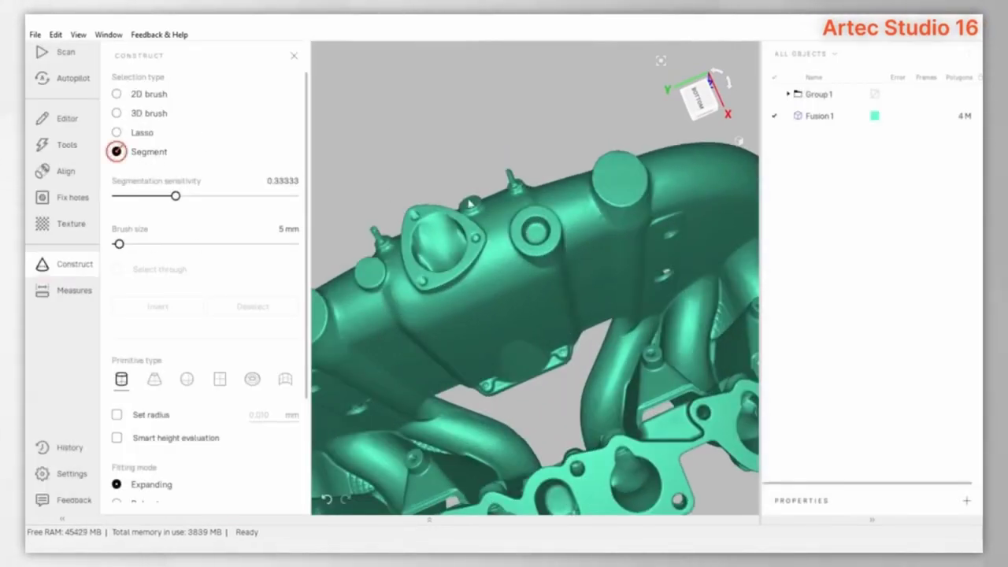
pyautogui.click(624, 198)
# Step: Set the selection brush size to 8 mm
pyautogui.scroll(5, 628, 213)
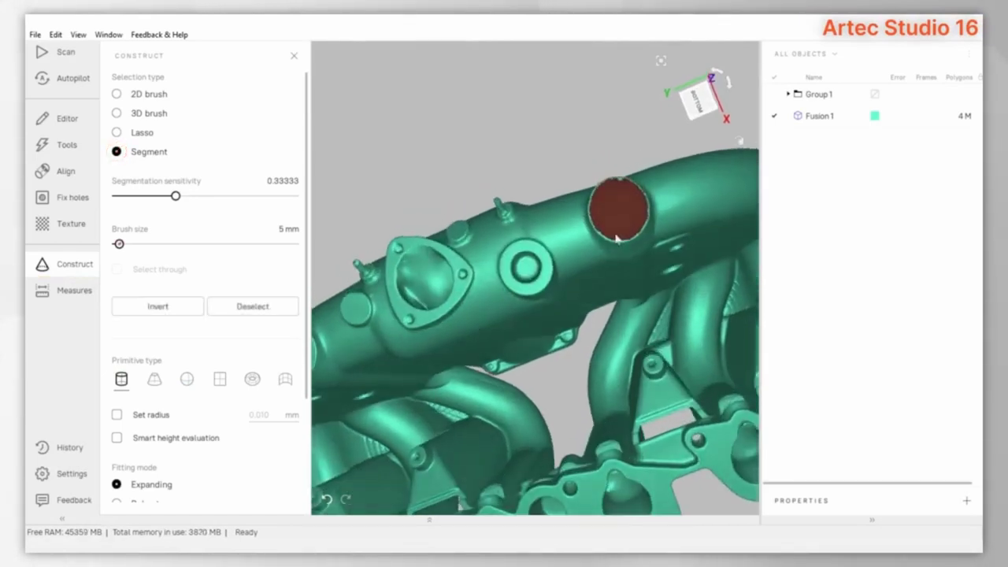
pyautogui.click(118, 244)
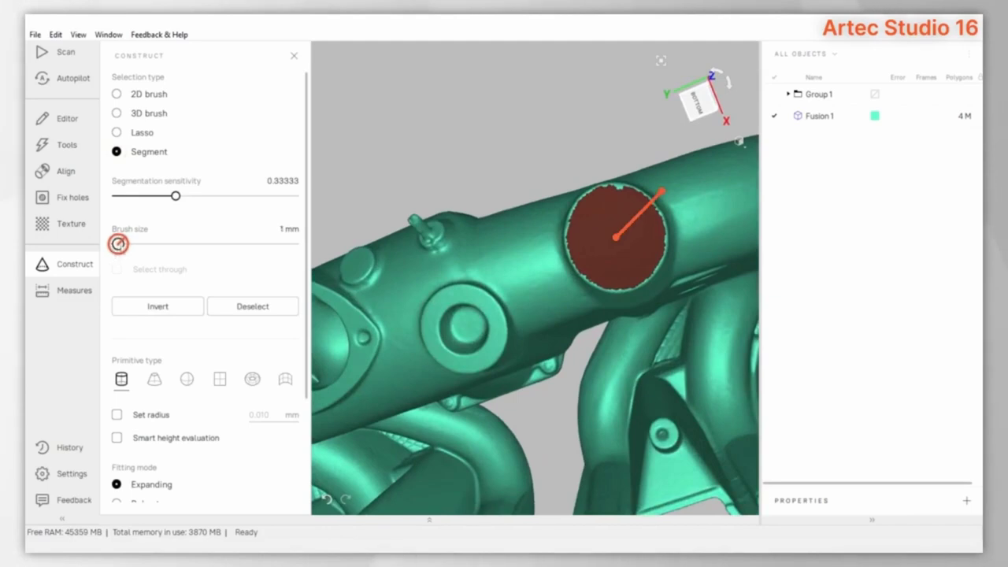
pyautogui.moveTo(118, 244)
pyautogui.mouseDown()
pyautogui.moveTo(202, 243)
pyautogui.moveTo(125, 247)
pyautogui.mouseUp()
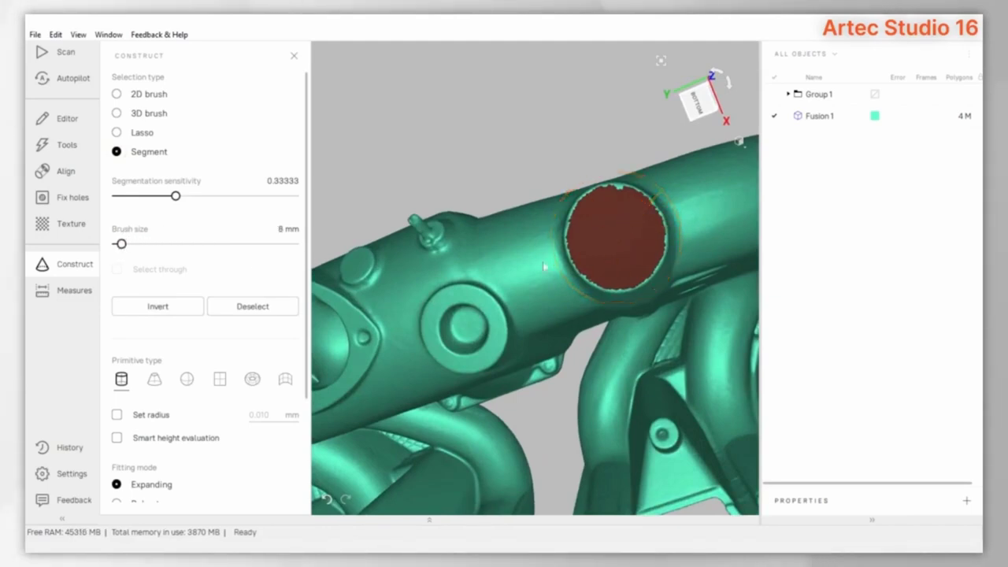
pyautogui.scroll(-5, 622, 307)
pyautogui.moveTo(658, 358); pyautogui.dragTo(618, 311)
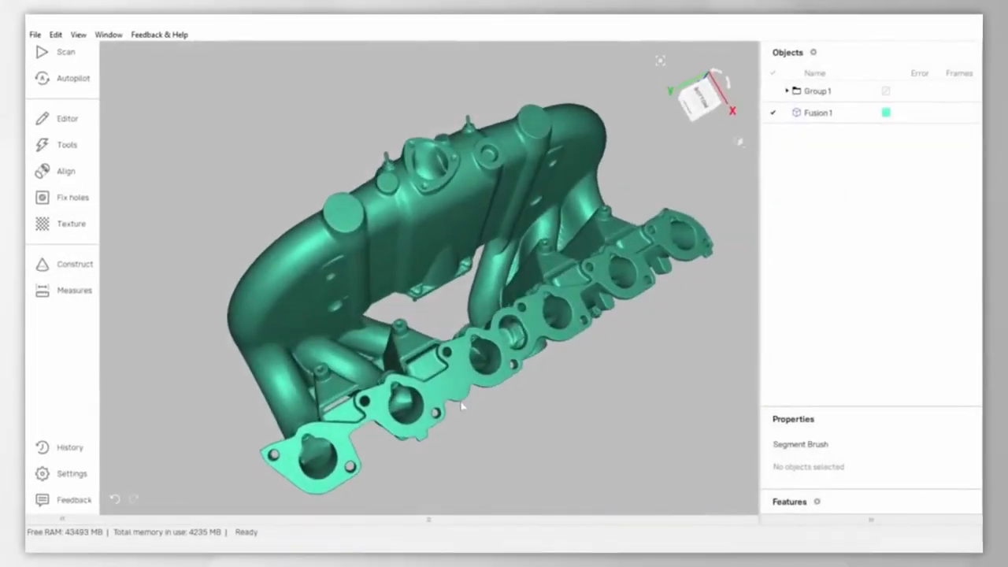
# Step: In Construct > Fit, segment-select part of the boss's round top face
pyautogui.moveTo(462, 404); pyautogui.dragTo(488, 270)
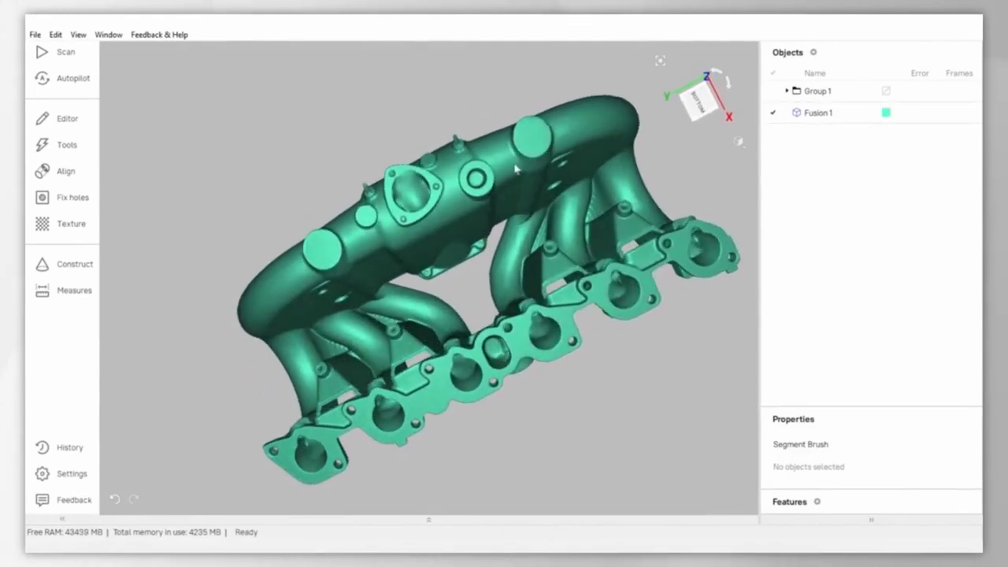
pyautogui.scroll(5, 528, 153)
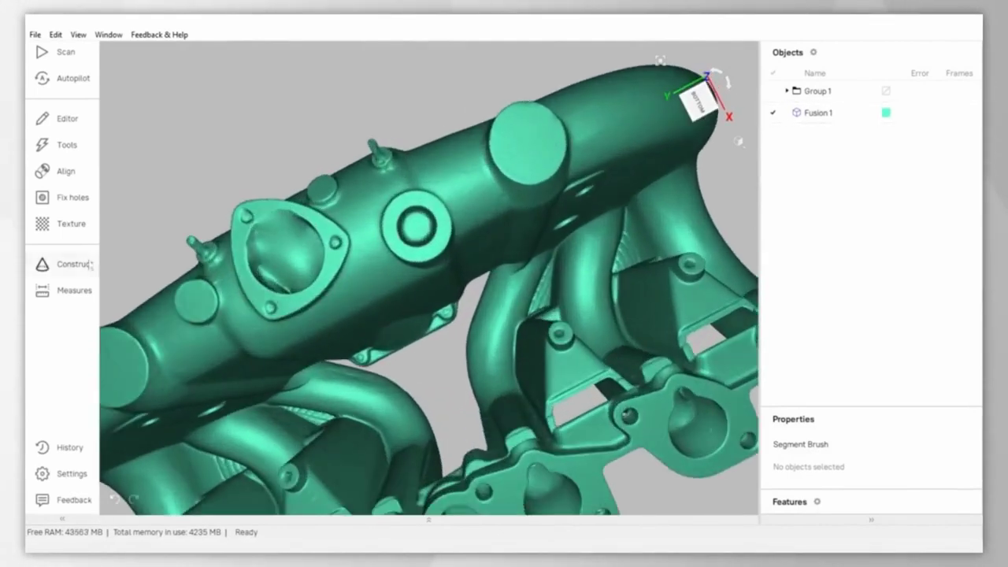
pyautogui.click(69, 264)
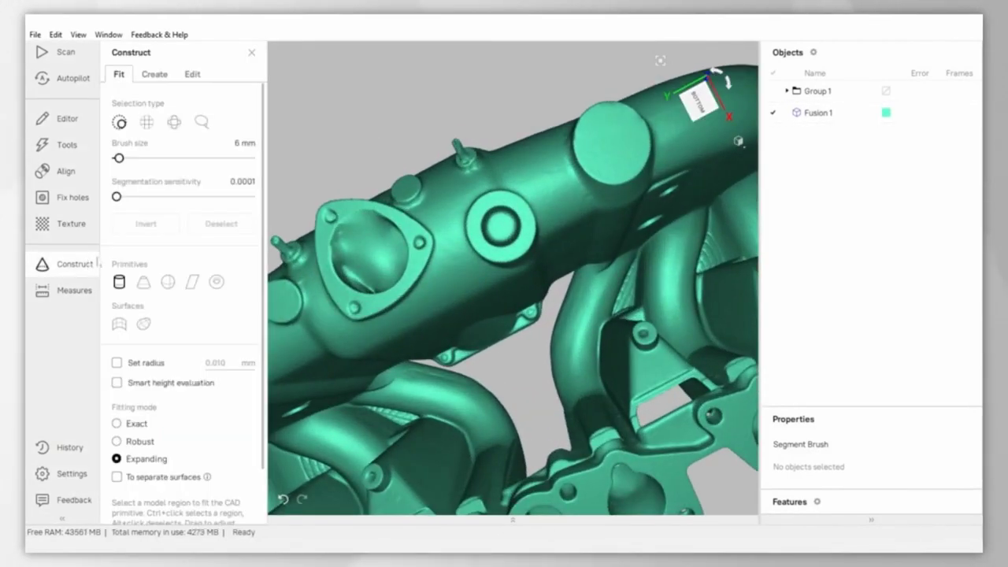
pyautogui.click(622, 171)
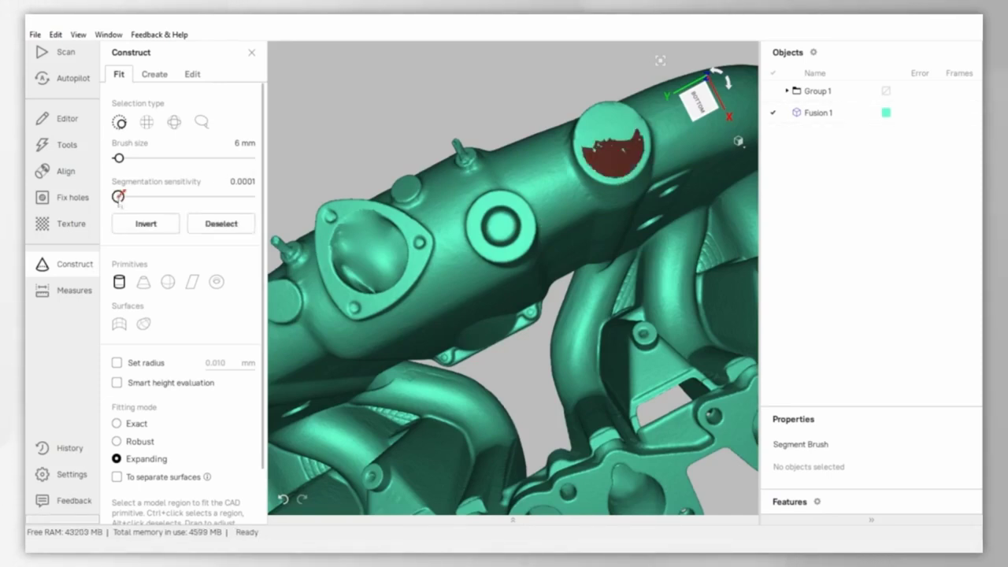
# Step: Raise Segmentation sensitivity to 0.495 so the whole top face is selected
pyautogui.moveTo(118, 197); pyautogui.dragTo(184, 202)
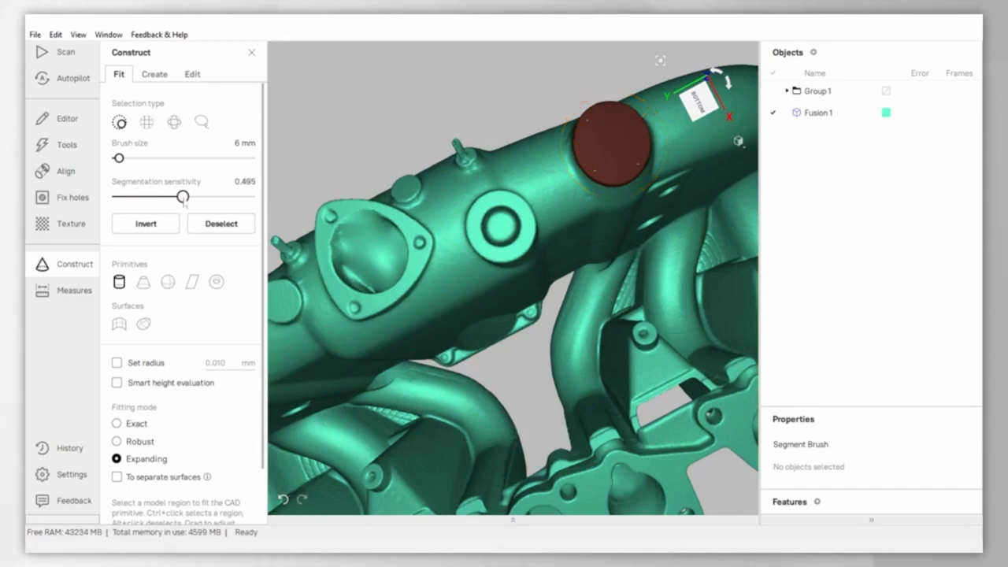
pyautogui.scroll(-5, 555, 267)
pyautogui.moveTo(556, 270); pyautogui.dragTo(596, 288)
pyautogui.scroll(5, 596, 288)
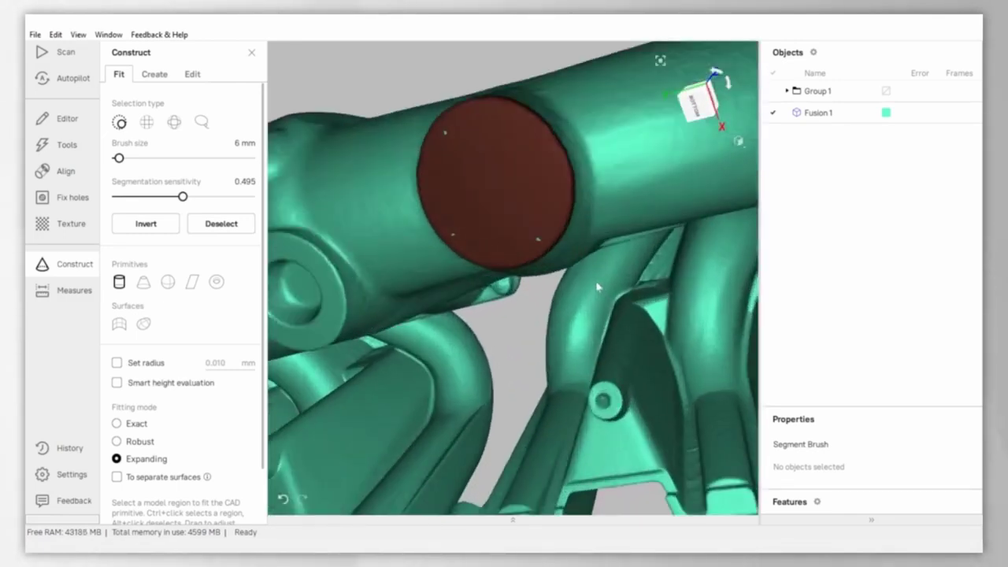
pyautogui.moveTo(584, 243); pyautogui.dragTo(588, 211)
pyautogui.scroll(-2, 592, 243)
pyautogui.moveTo(618, 270); pyautogui.dragTo(621, 275)
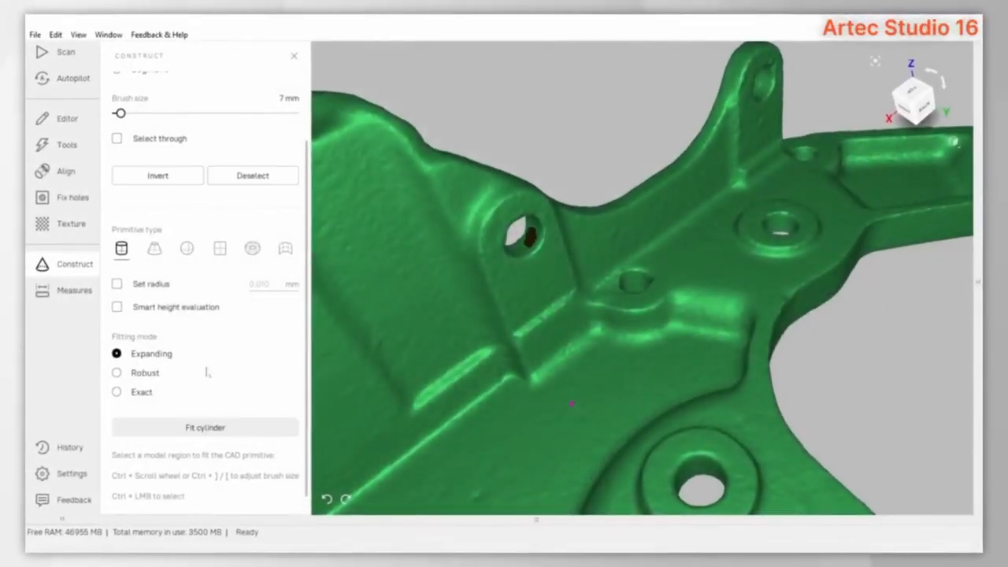
# Step: Fit cylinders into the bracket's upper and lower holes
pyautogui.scroll(-1, 207, 372)
pyautogui.click(205, 408)
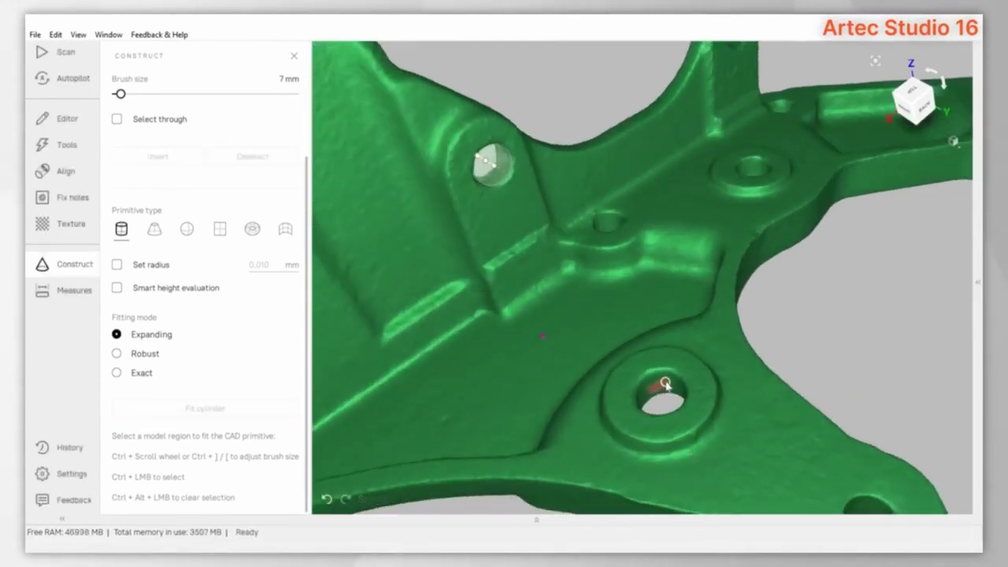
pyautogui.keyDown('ctrl'); pyautogui.click(654, 389); pyautogui.keyUp('ctrl')
pyautogui.click(205, 410)
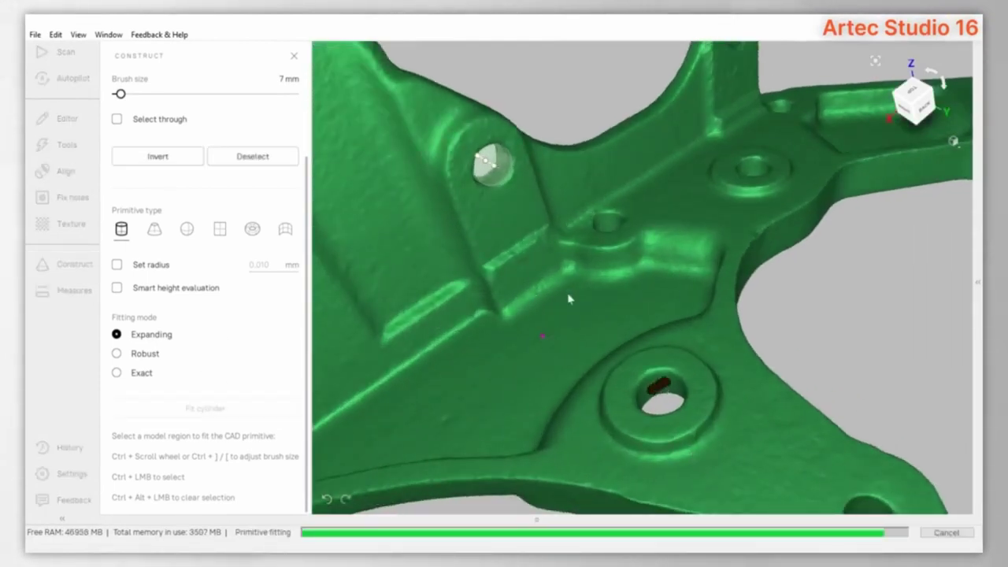
# Step: Constrain the upper cylinder perpendicular to the lower cylinder's axis
pyautogui.click(528, 202)
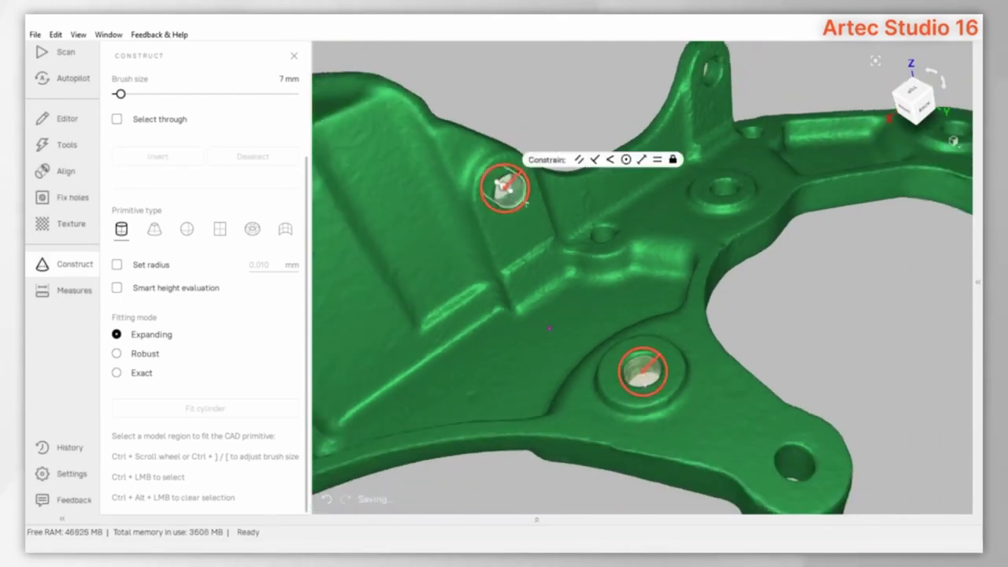
pyautogui.click(579, 160)
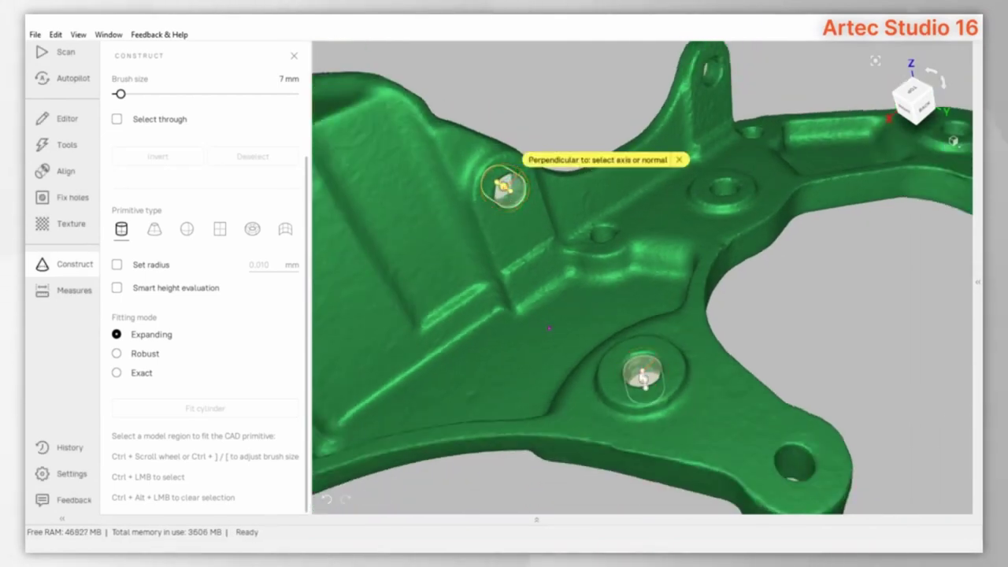
pyautogui.click(643, 380)
pyautogui.click(635, 170)
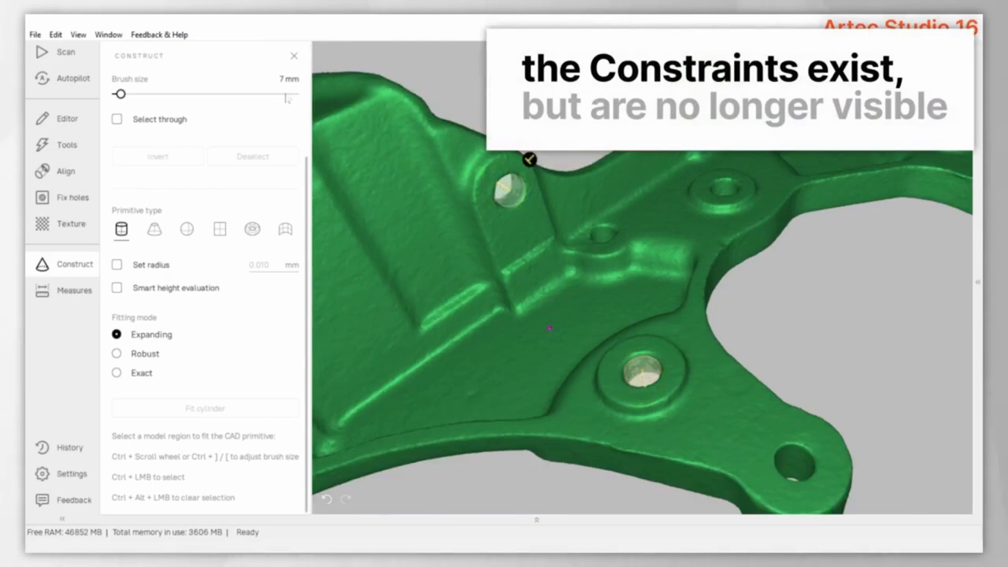
# Step: Close Construct and rotate the bracket to view it whole
pyautogui.click(295, 57)
pyautogui.scroll(-5, 473, 333)
pyautogui.moveTo(472, 333); pyautogui.dragTo(467, 354)
pyautogui.click(63, 263)
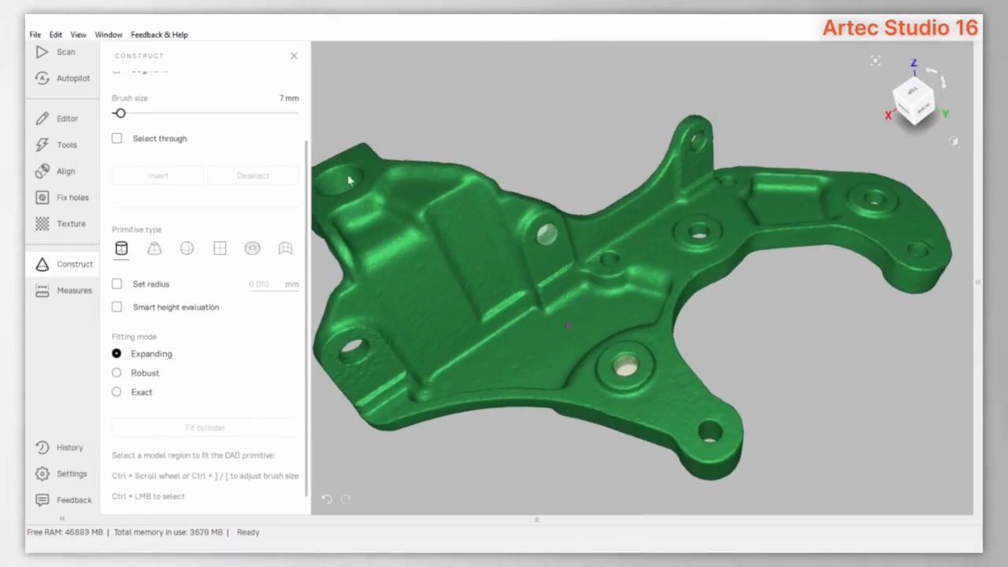
pyautogui.click(292, 59)
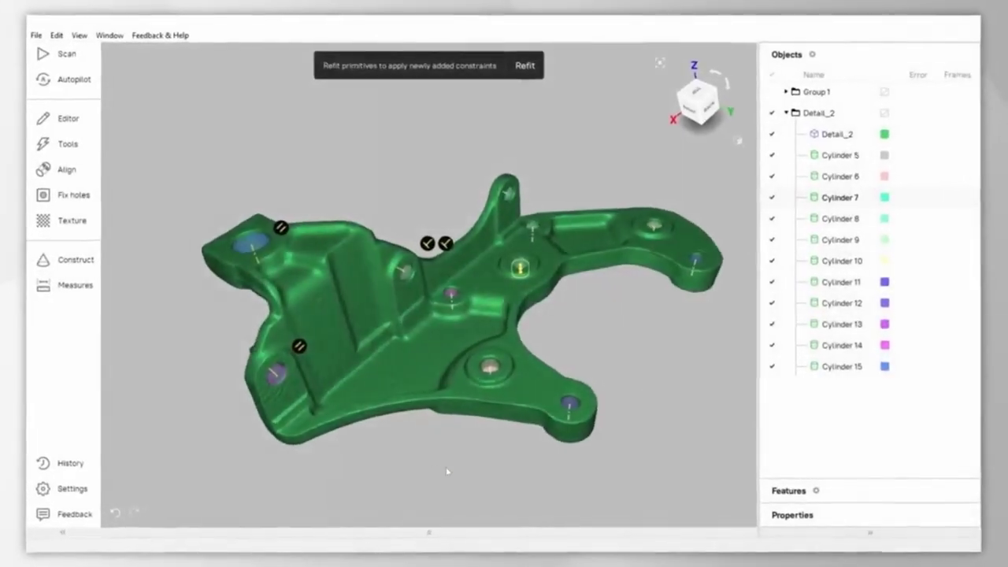
# Step: Constrain Cylinder 5 parallel to Cylinder 8
pyautogui.click(50, 259)
pyautogui.moveTo(443, 291); pyautogui.dragTo(488, 361)
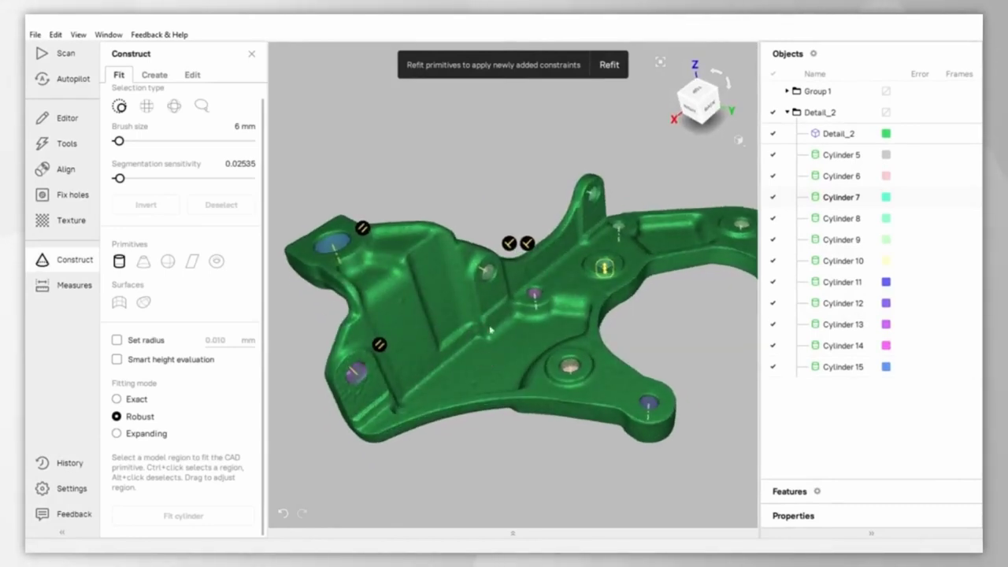
pyautogui.click(486, 270)
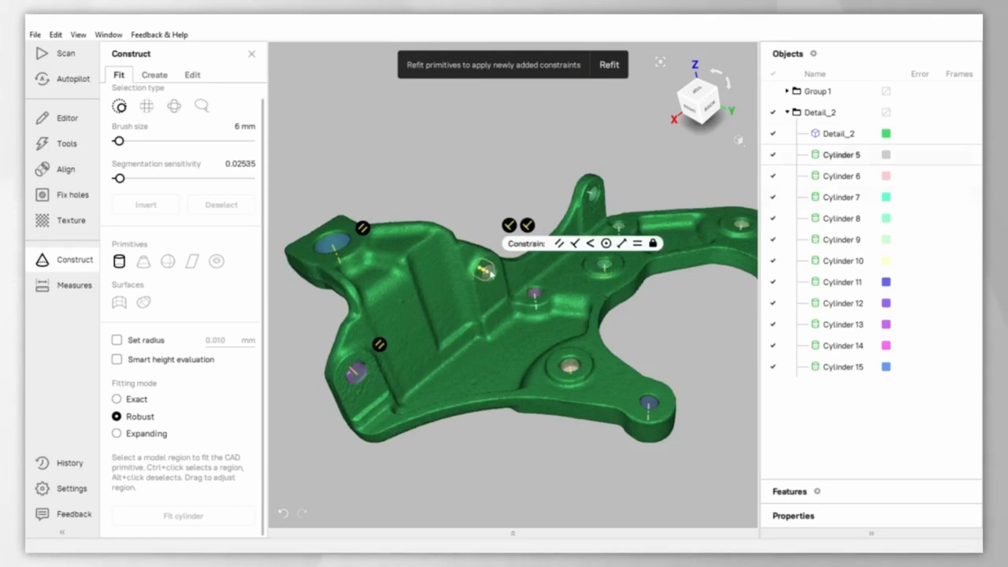
pyautogui.click(559, 244)
pyautogui.click(590, 193)
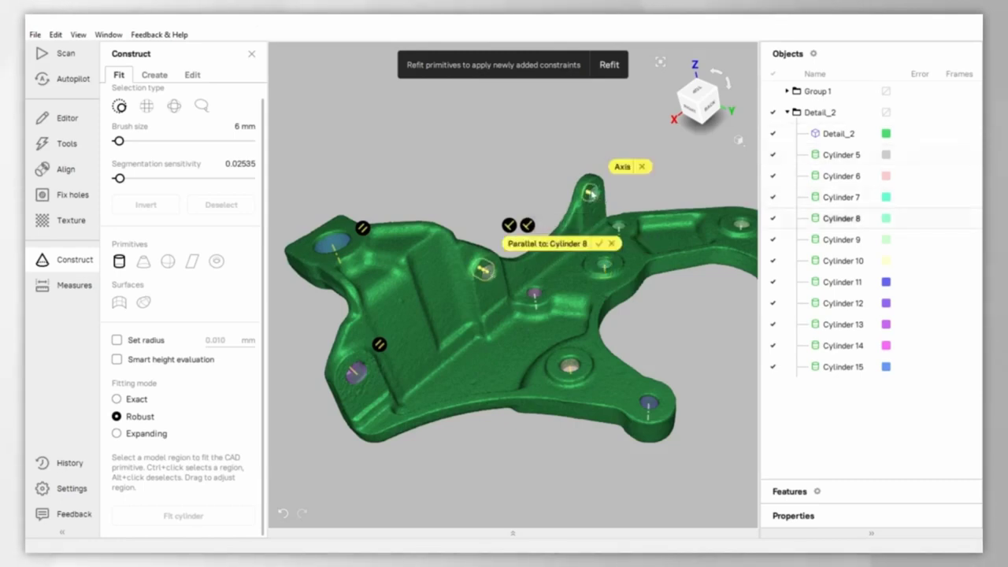
pyautogui.click(600, 245)
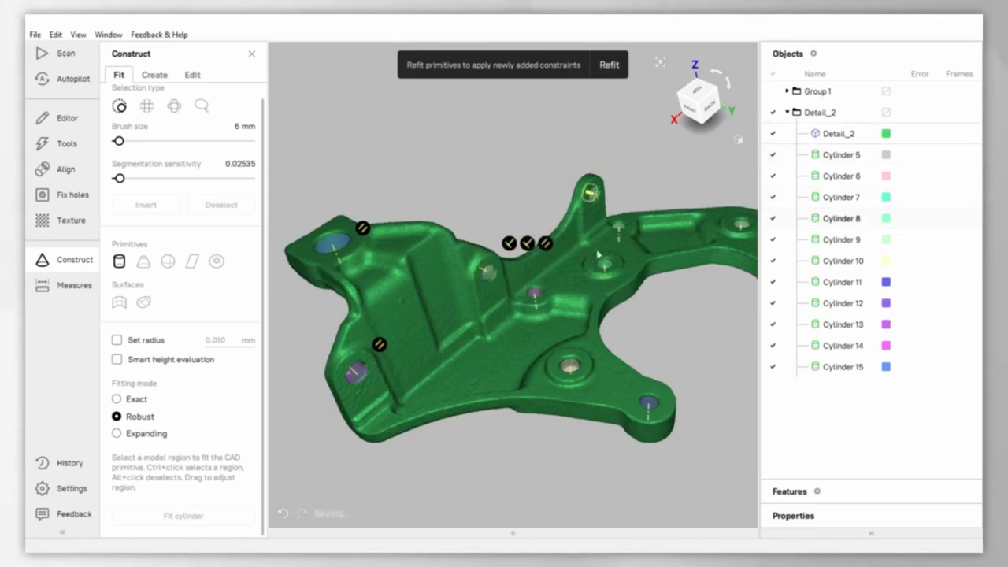
# Step: Constrain Cylinder 7 perpendicular to Cylinder 5
pyautogui.moveTo(599, 254); pyautogui.dragTo(577, 261)
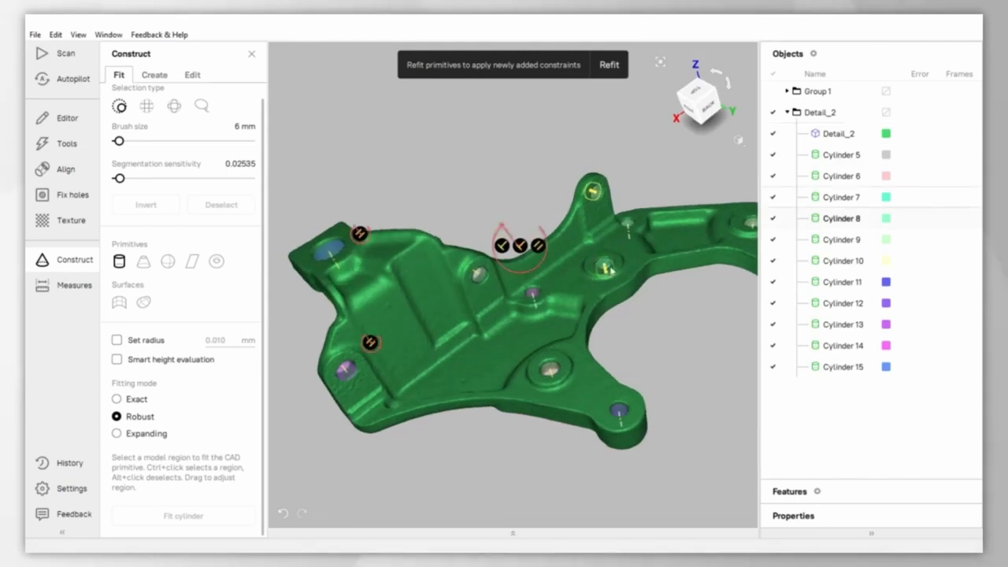
pyautogui.click(608, 270)
pyautogui.click(653, 240)
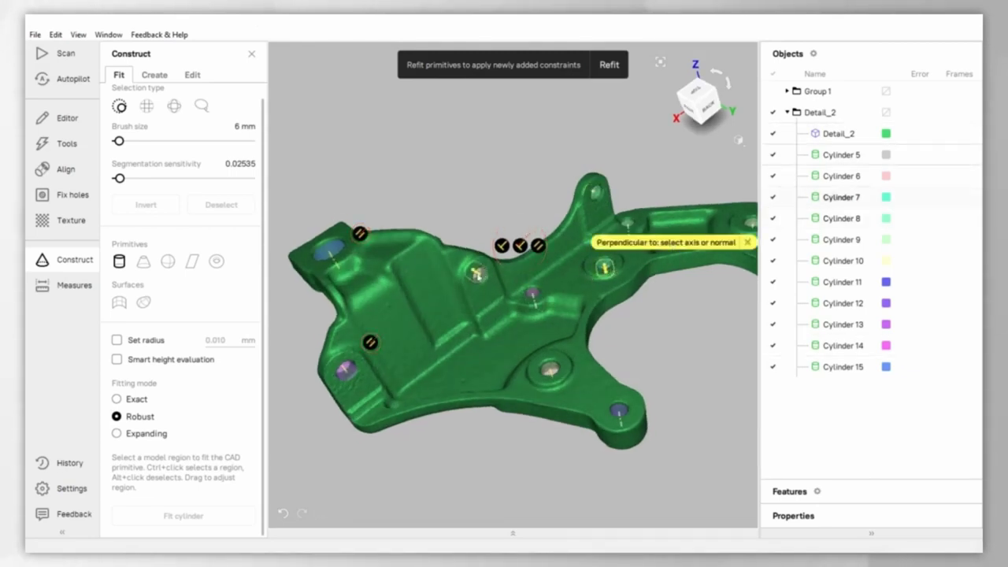
pyautogui.click(476, 272)
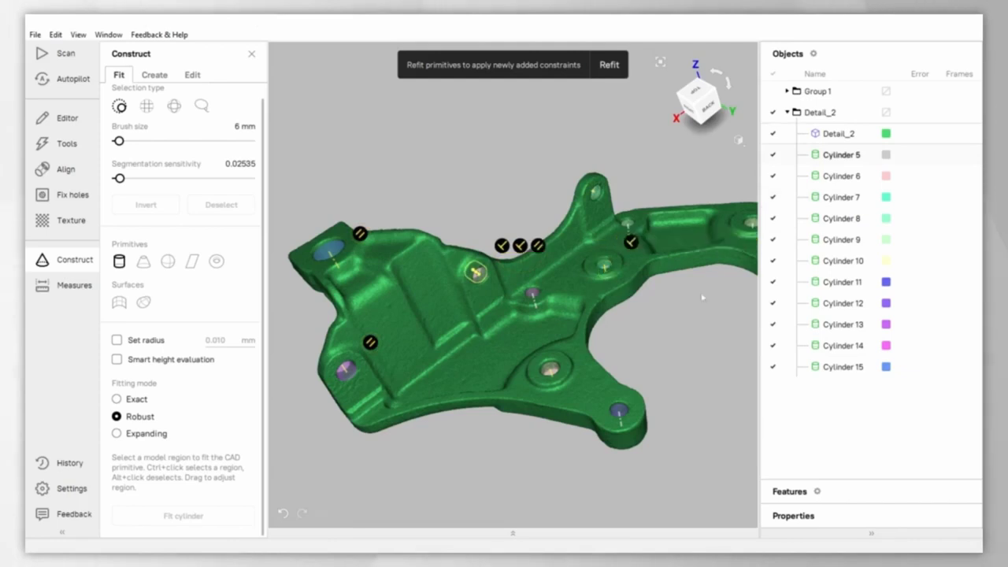
# Step: Constrain Cylinder 10 parallel to Cylinder 11, then close the Construct panel
pyautogui.moveTo(682, 321); pyautogui.dragTo(622, 342)
pyautogui.scroll(-3, 697, 323)
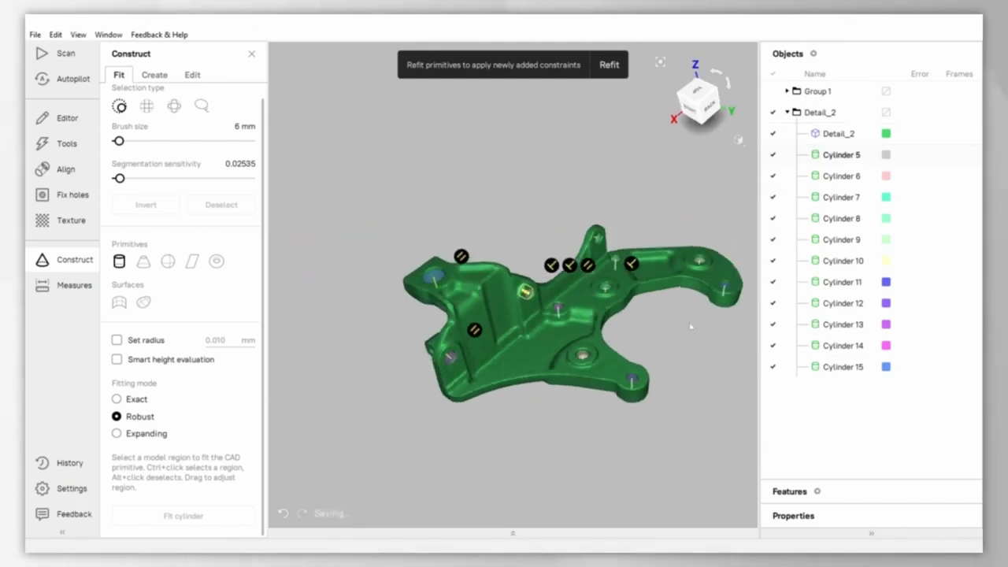
pyautogui.scroll(3, 722, 260)
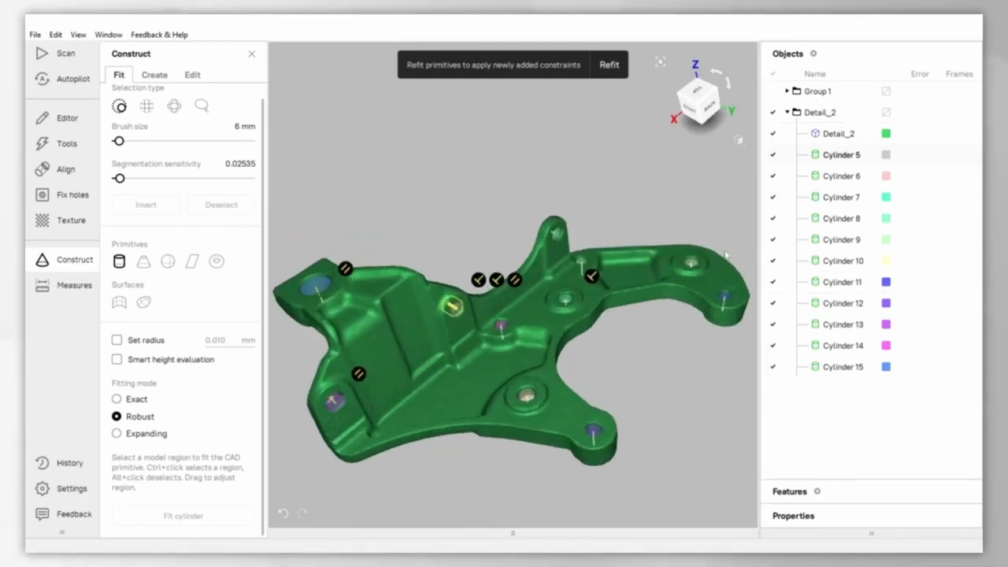
pyautogui.click(692, 269)
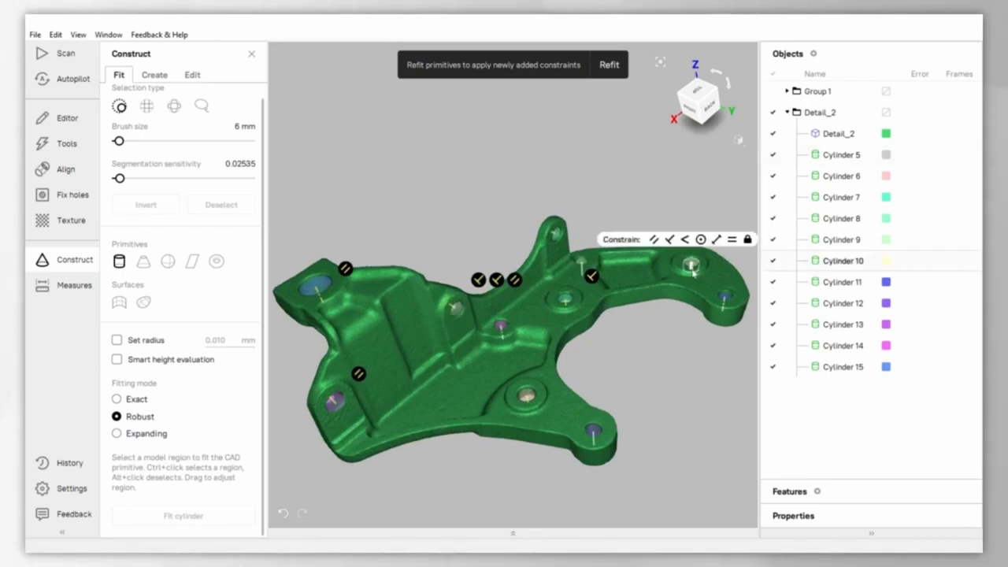
pyautogui.click(653, 239)
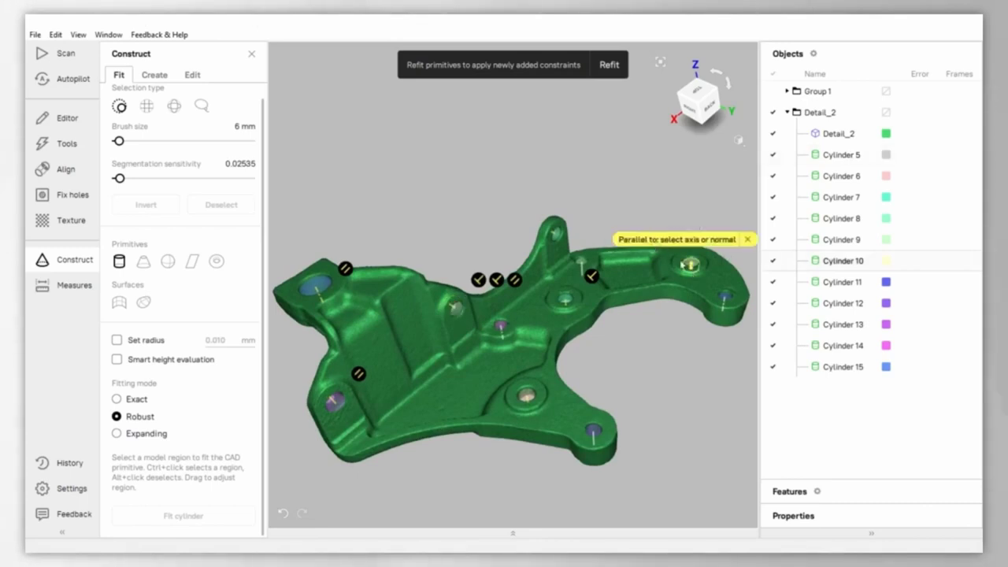
pyautogui.click(731, 300)
pyautogui.click(735, 239)
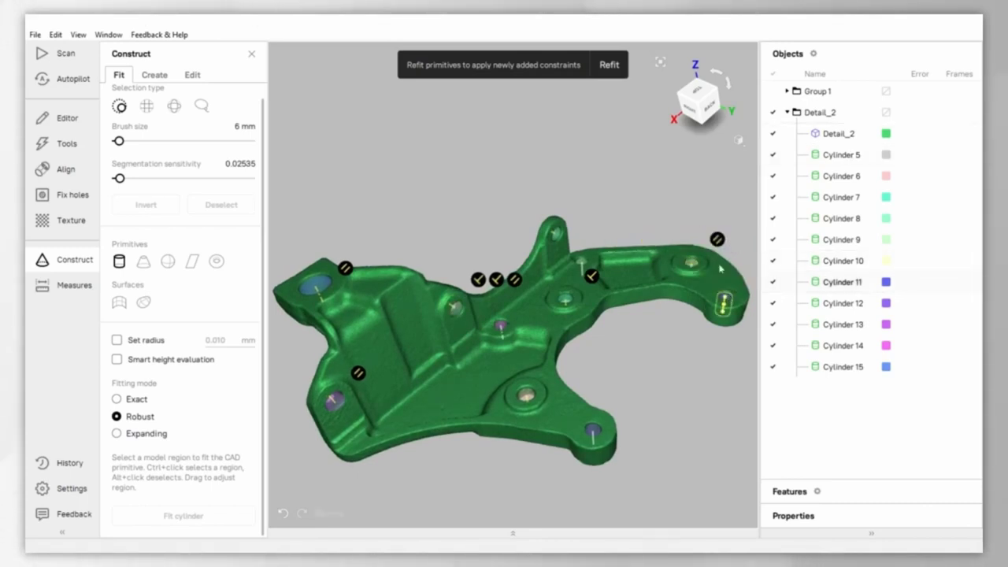
pyautogui.moveTo(606, 415); pyautogui.dragTo(513, 437)
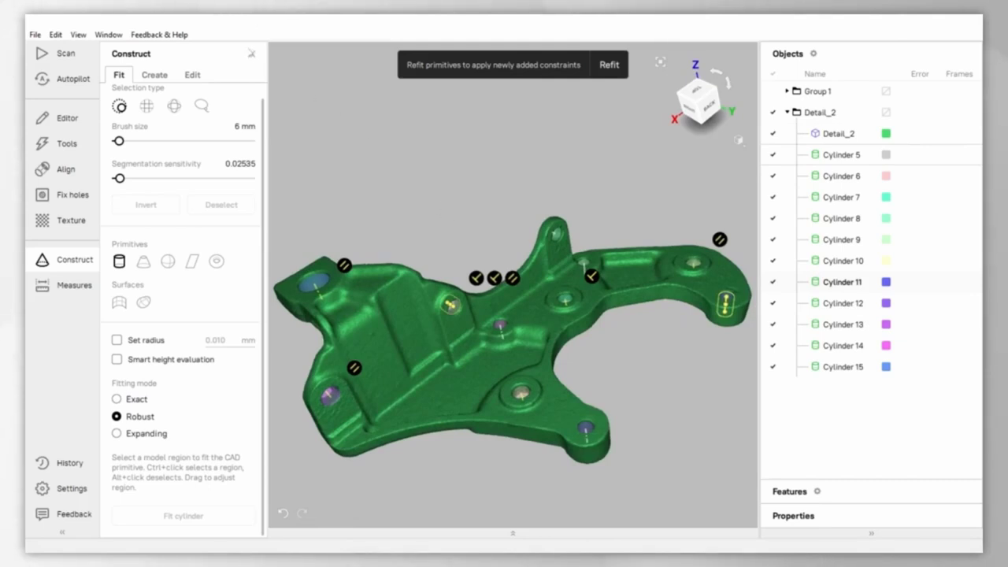
pyautogui.click(251, 56)
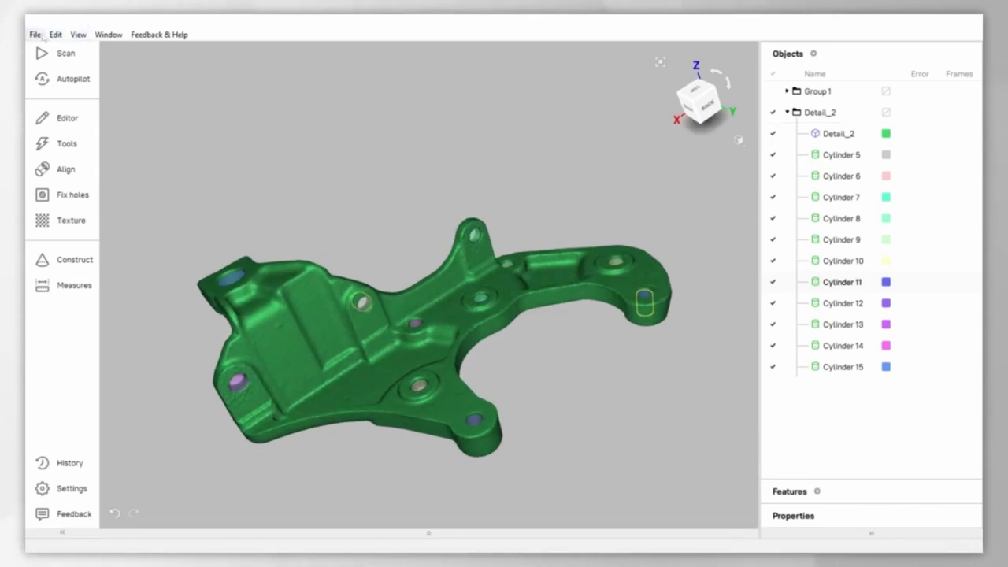
# Step: Open the View menu
pyautogui.click(76, 34)
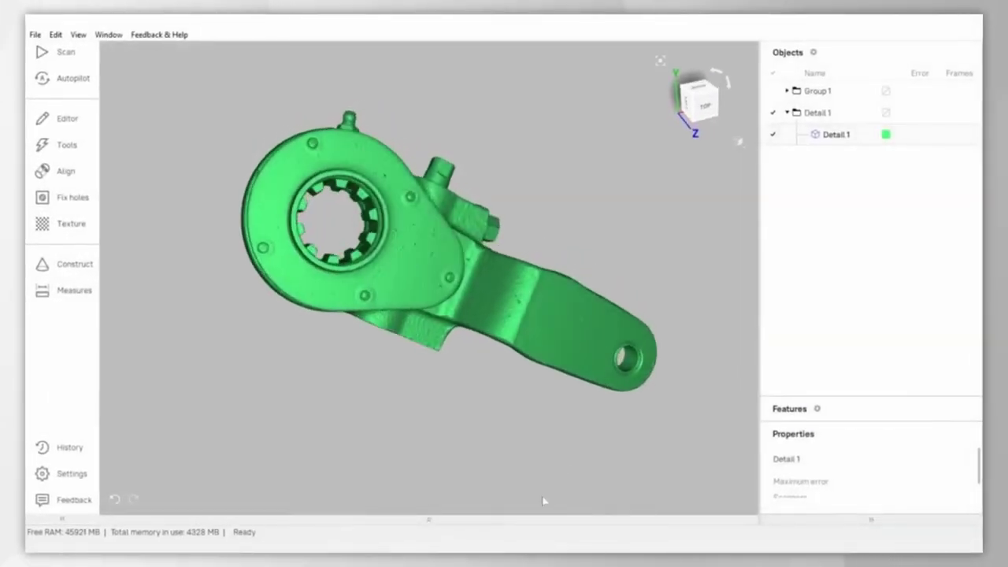
# Step: In Construct, clear the plate selection, choose Autosurface and enter 10000 patches
pyautogui.click(79, 270)
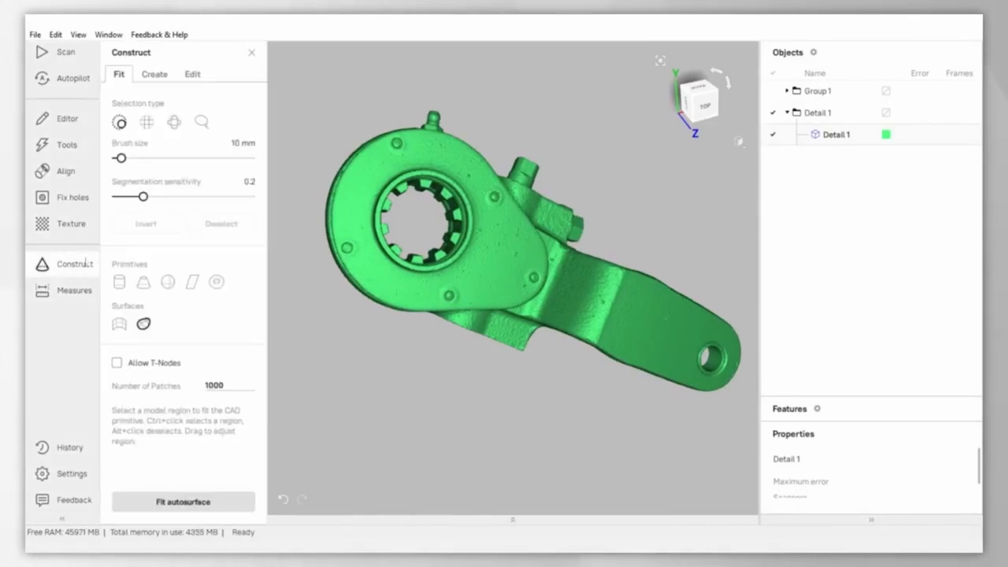
pyautogui.click(394, 288)
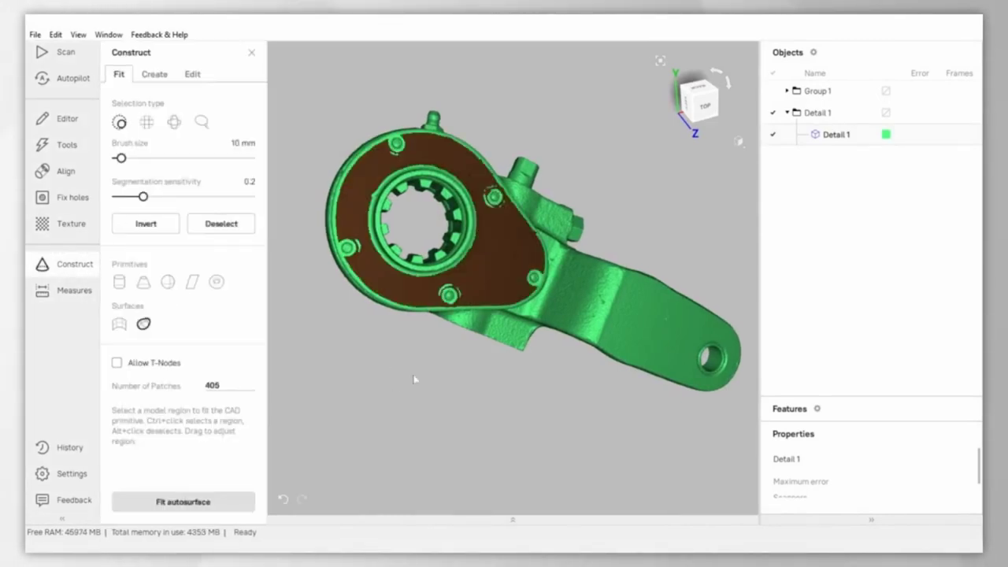
pyautogui.moveTo(522, 275); pyautogui.dragTo(473, 267)
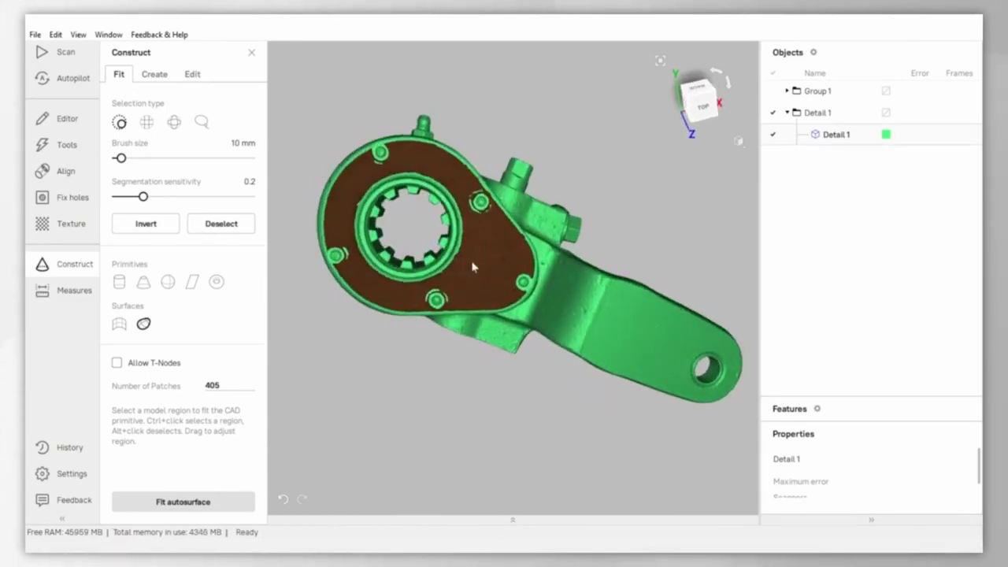
pyautogui.click(226, 225)
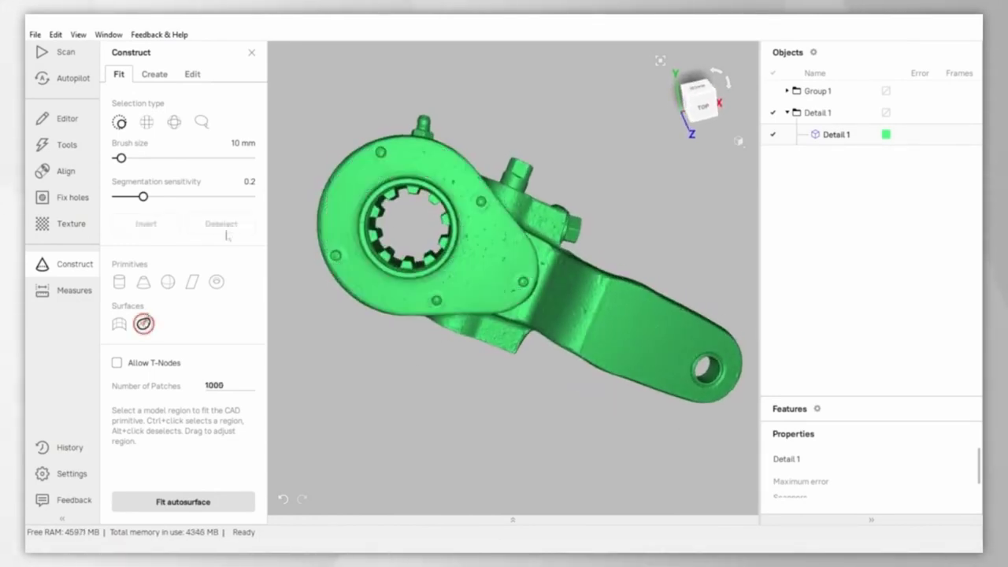
pyautogui.click(144, 324)
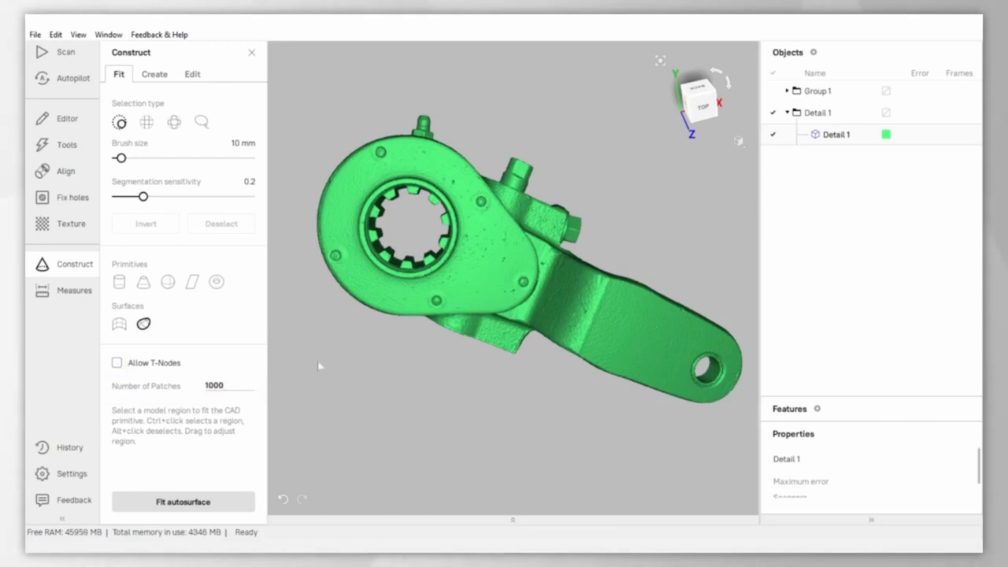
pyautogui.moveTo(673, 361); pyautogui.dragTo(659, 392)
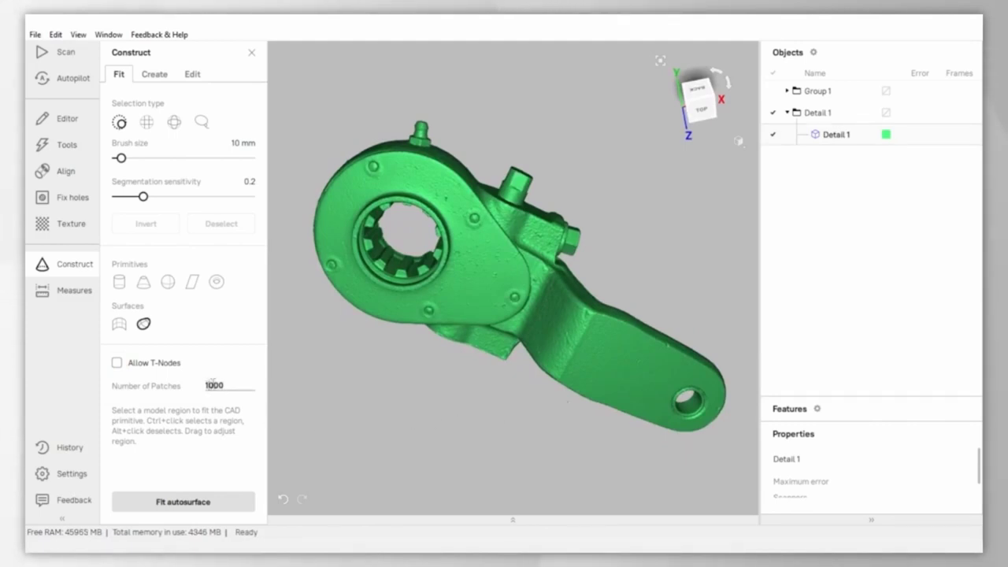
pyautogui.write('100')
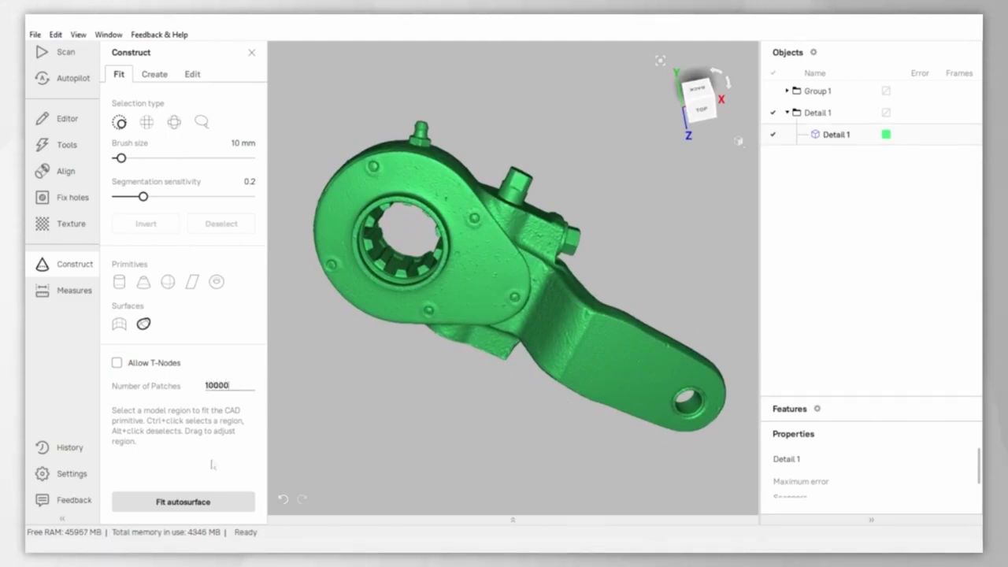
# Step: Run Fit autosurface on the Detail 1 lever arm
pyautogui.click(209, 505)
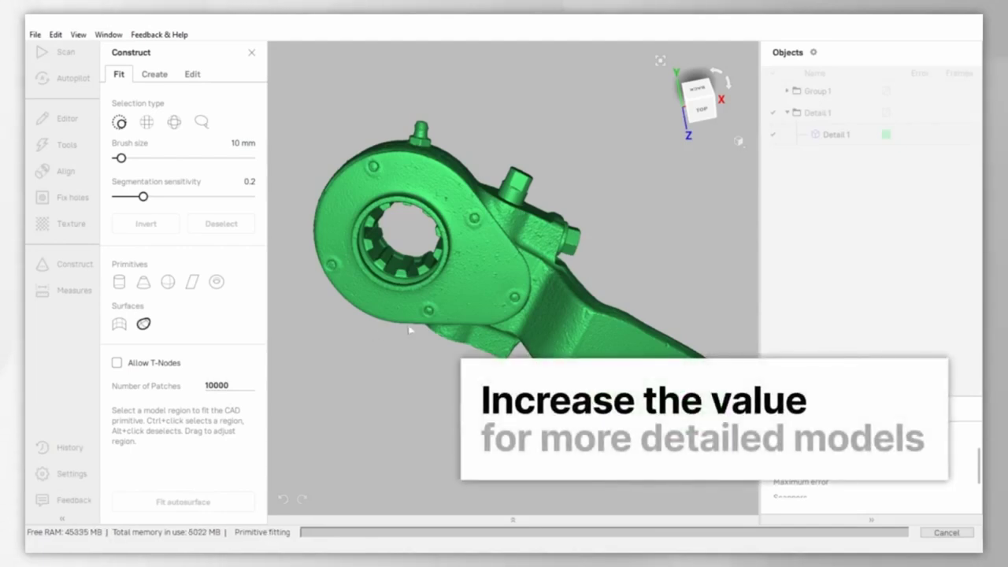
pyautogui.moveTo(408, 329); pyautogui.dragTo(479, 259)
pyautogui.scroll(3, 566, 163)
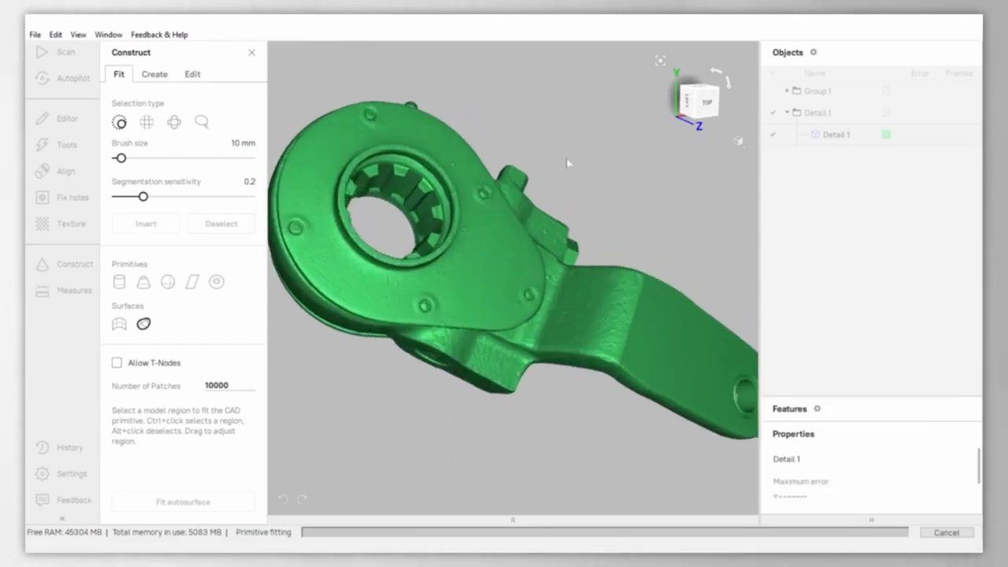
pyautogui.scroll(-2, 566, 163)
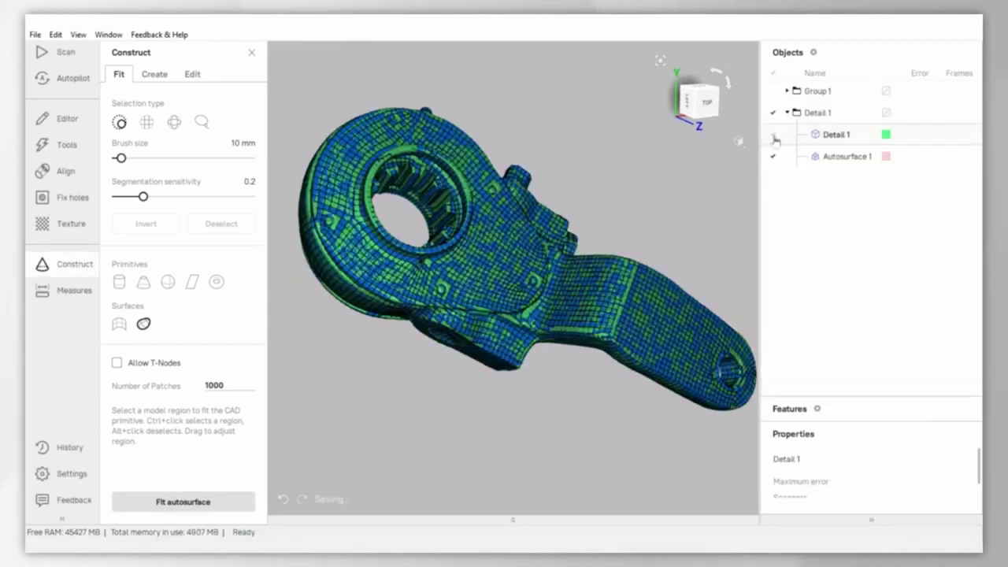
# Step: Hide Detail 1 in Objects and orbit to inspect Autosurface 1
pyautogui.click(774, 136)
pyautogui.moveTo(677, 320); pyautogui.dragTo(322, 162)
pyautogui.scroll(4, 346, 181)
pyautogui.scroll(-4, 519, 236)
pyautogui.moveTo(531, 356); pyautogui.dragTo(498, 248)
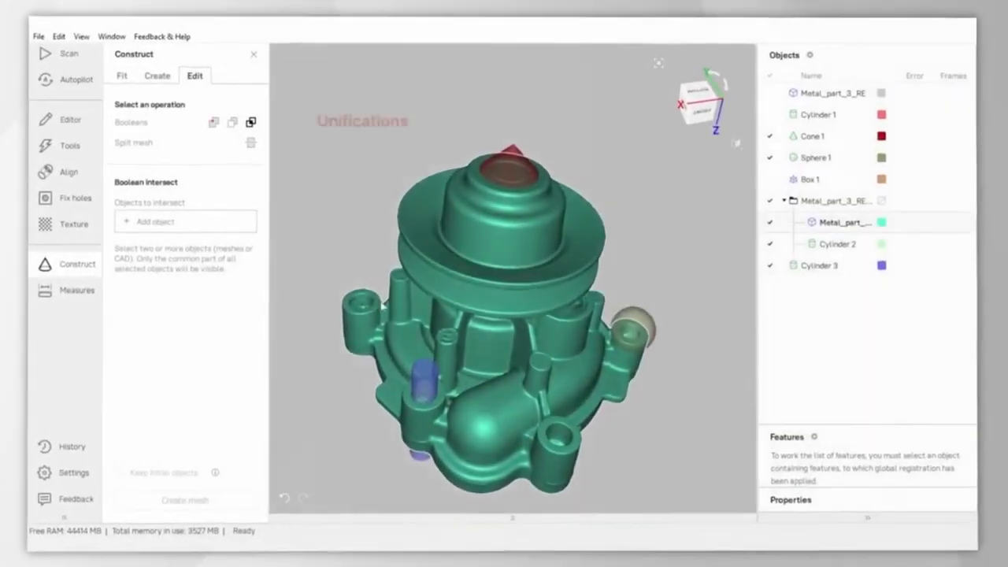
# Step: Try the Boolean union, subtract and intersect modes, ending on union
pyautogui.click(213, 122)
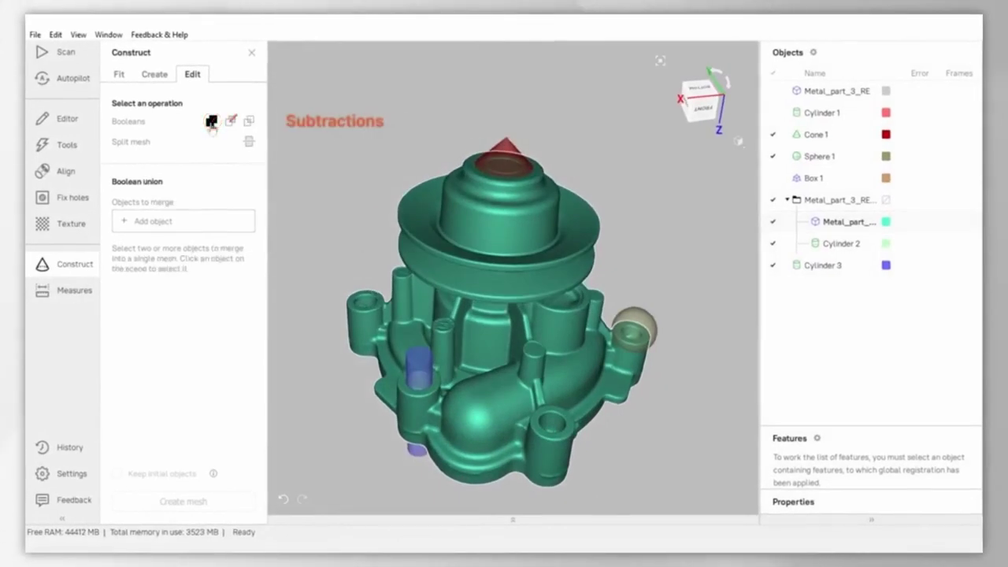
pyautogui.click(230, 122)
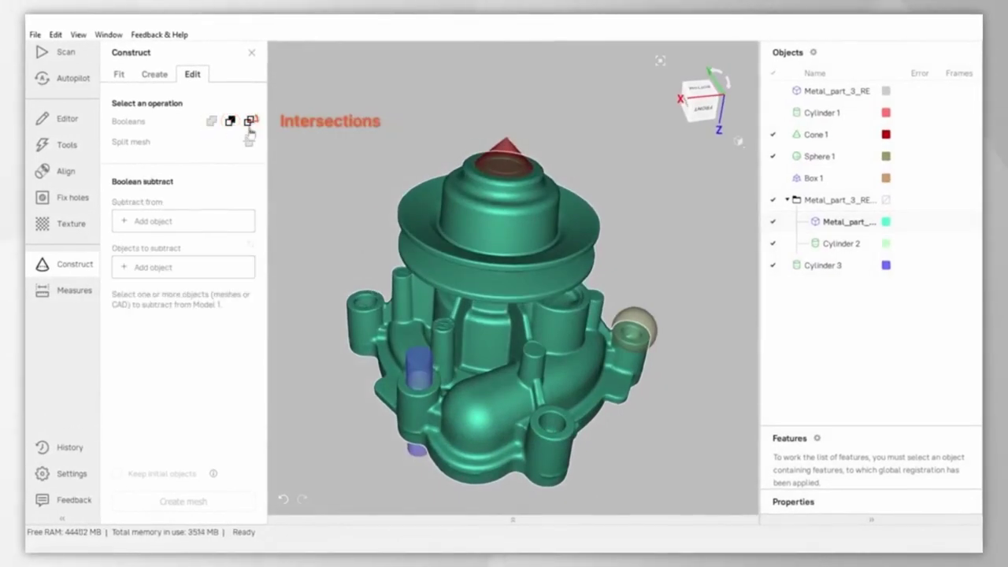
pyautogui.click(248, 121)
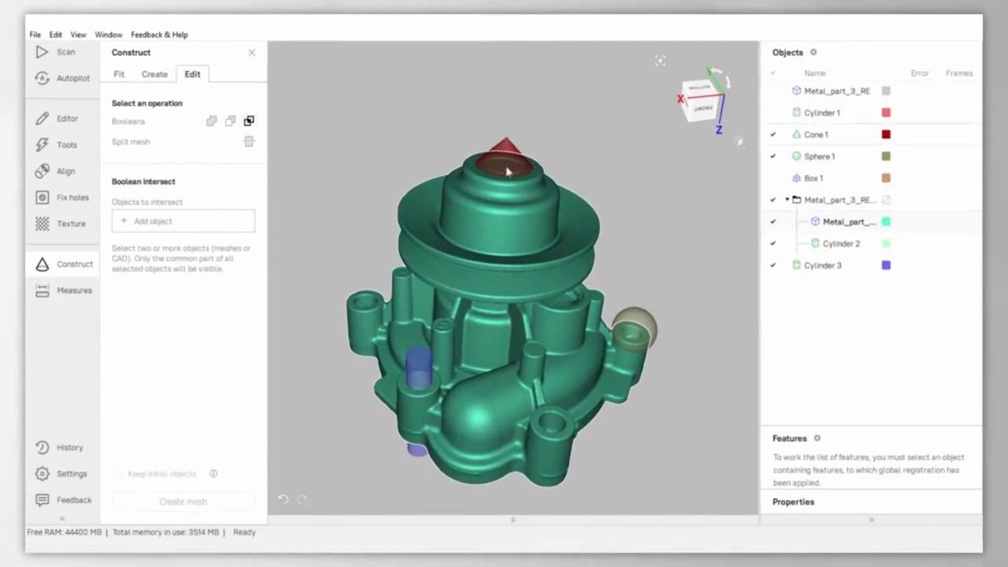
pyautogui.moveTo(508, 183); pyautogui.dragTo(515, 250)
pyautogui.click(211, 120)
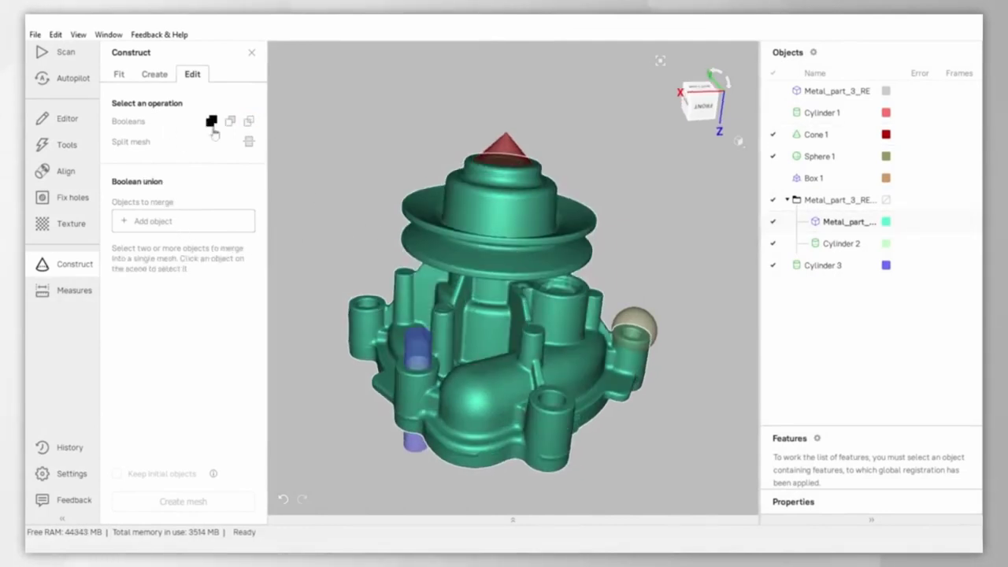
# Step: Add Metal_part_3_RE_fin, the red cone and the sphere to the Boolean union
pyautogui.click(496, 359)
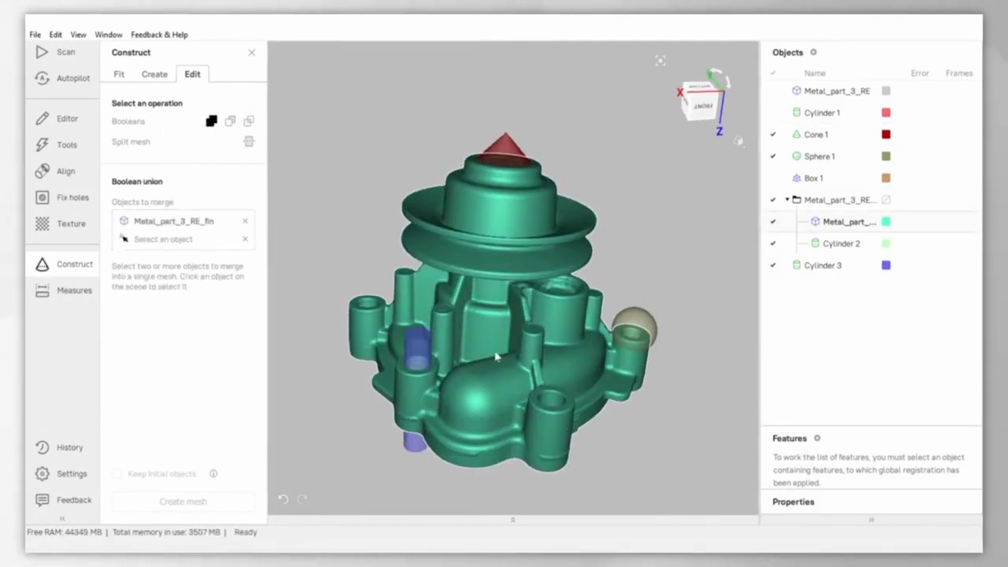
pyautogui.moveTo(490, 340); pyautogui.dragTo(496, 363)
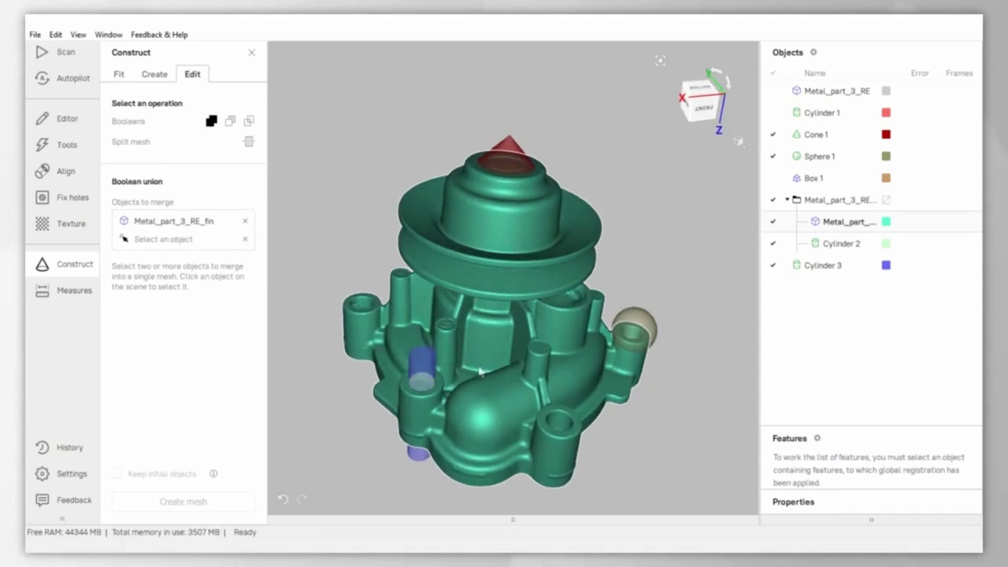
pyautogui.click(504, 161)
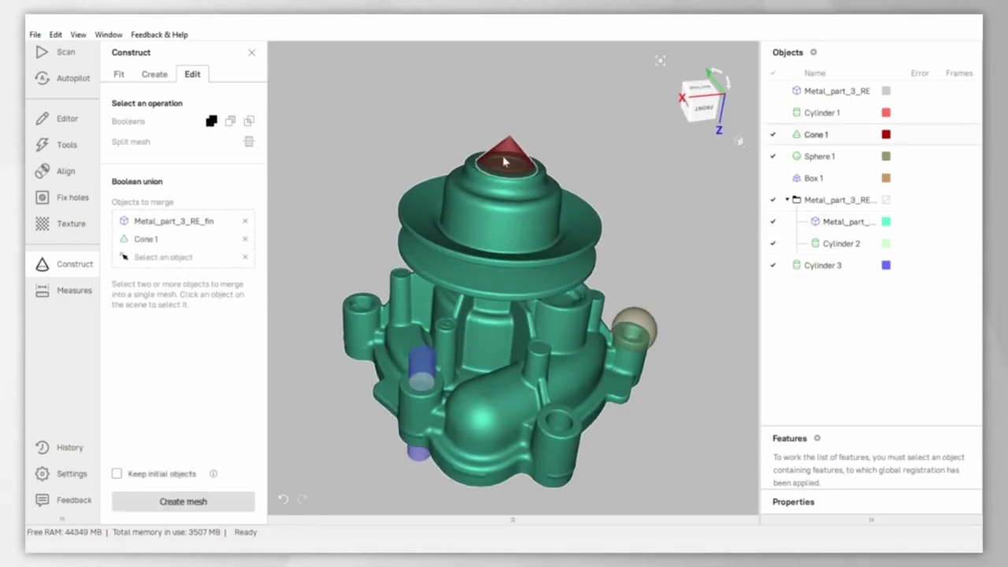
pyautogui.click(650, 335)
pyautogui.moveTo(543, 425)
pyautogui.mouseDown()
pyautogui.moveTo(501, 423)
pyautogui.moveTo(534, 443)
pyautogui.mouseUp()
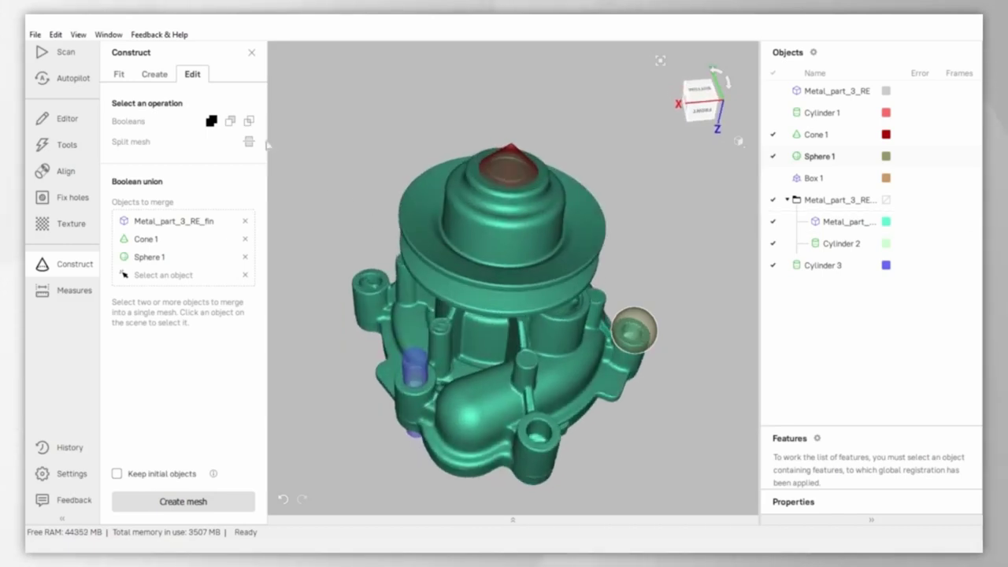
# Step: Switch to Subtract with Metal_part_3_RE_fin as Subtract from and the blue cylinder subtracted
pyautogui.click(230, 121)
pyautogui.moveTo(476, 346); pyautogui.dragTo(472, 314)
pyautogui.click(491, 275)
pyautogui.click(169, 269)
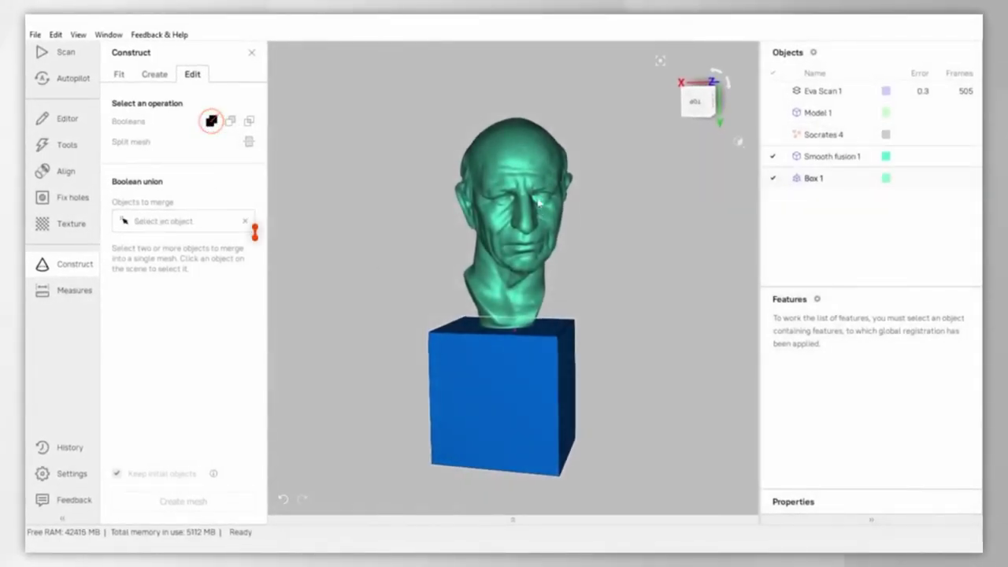
# Step: Union the Smooth fusion 1 bust with Box 1 into one mesh
pyautogui.click(539, 203)
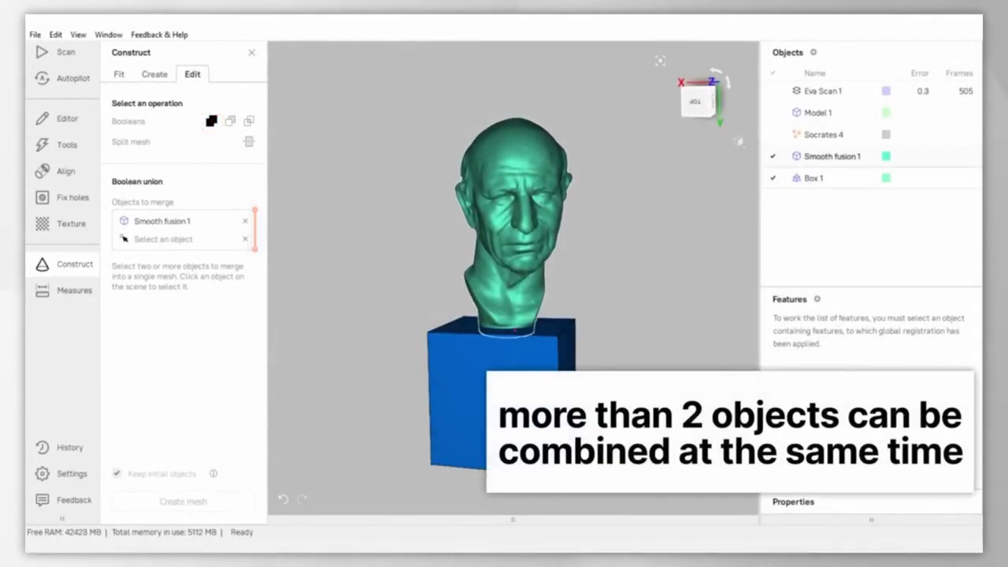
pyautogui.click(456, 377)
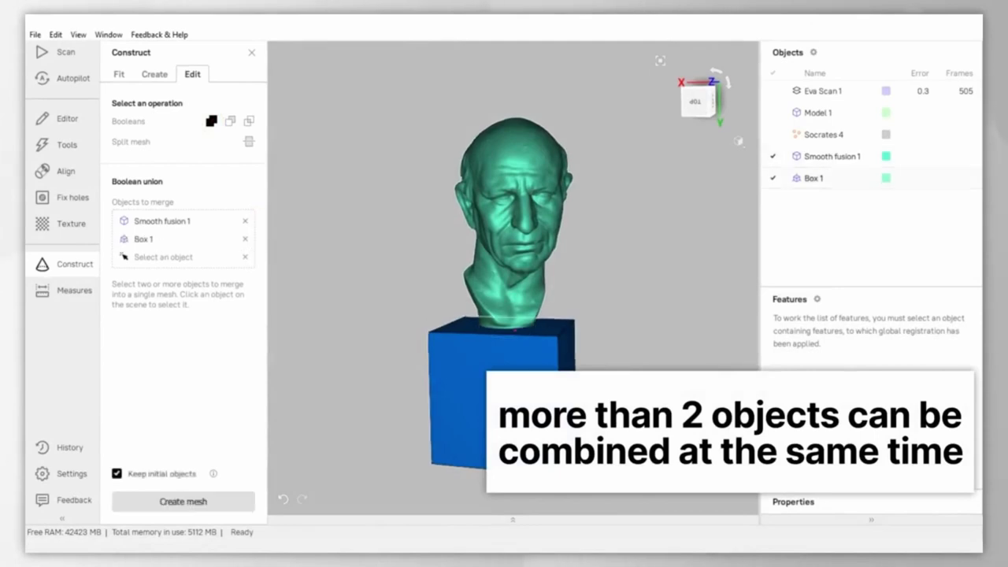
pyautogui.click(219, 505)
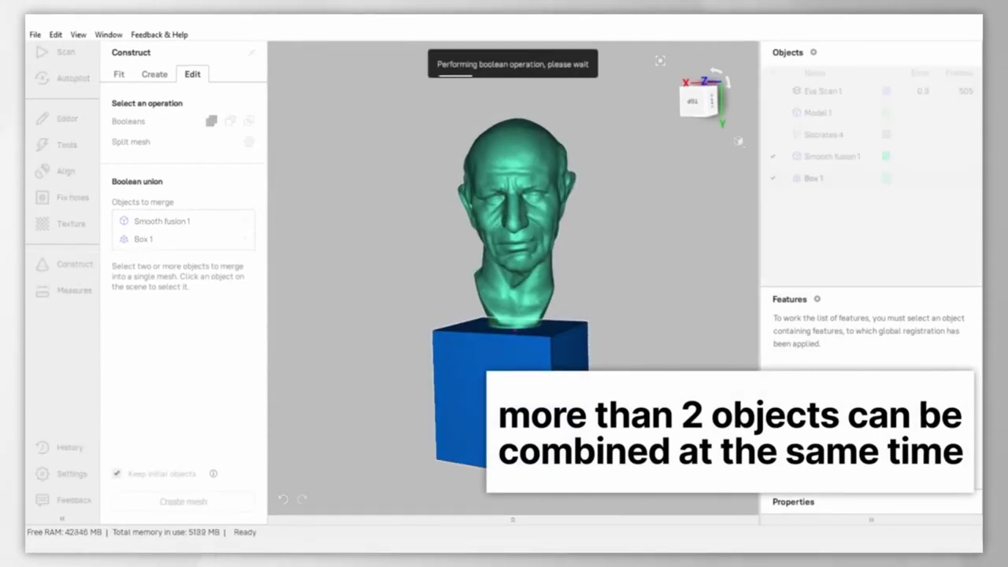
pyautogui.moveTo(580, 412); pyautogui.dragTo(644, 461)
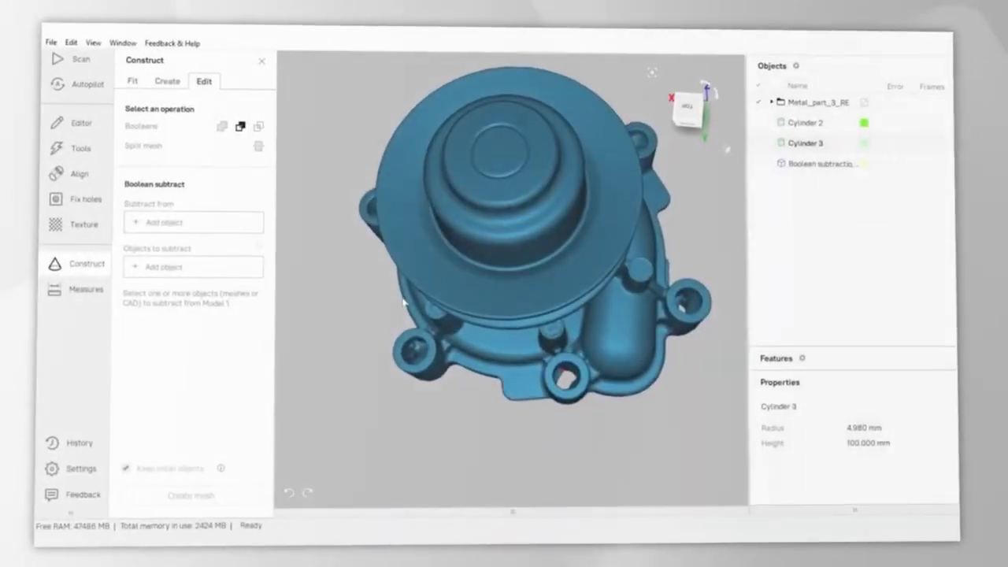
# Step: Boolean-subtract the shown Cylinder 3 from the Metal_part_3_RE pump body
pyautogui.click(257, 131)
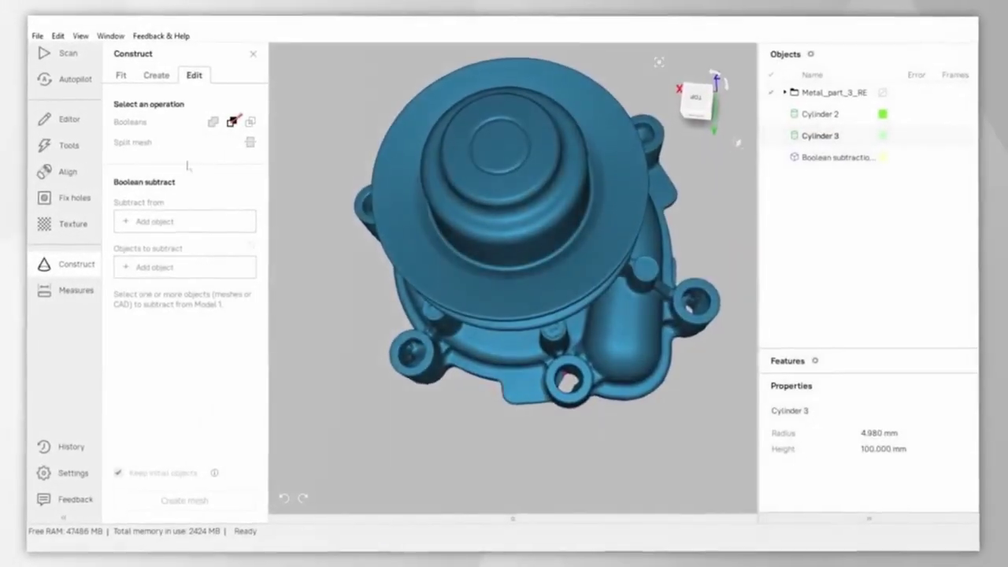
pyautogui.click(202, 223)
pyautogui.moveTo(535, 288); pyautogui.dragTo(534, 284)
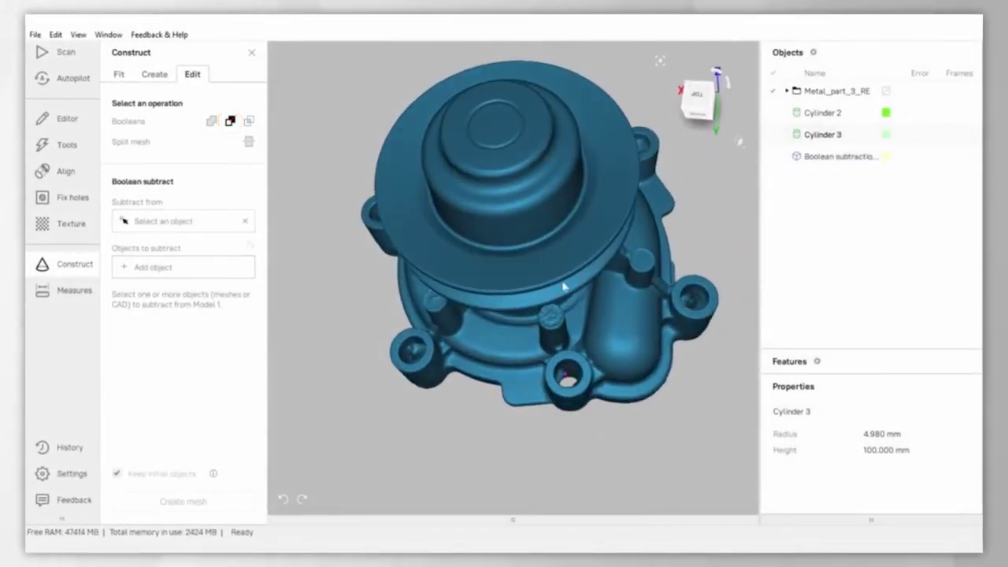
pyautogui.click(555, 286)
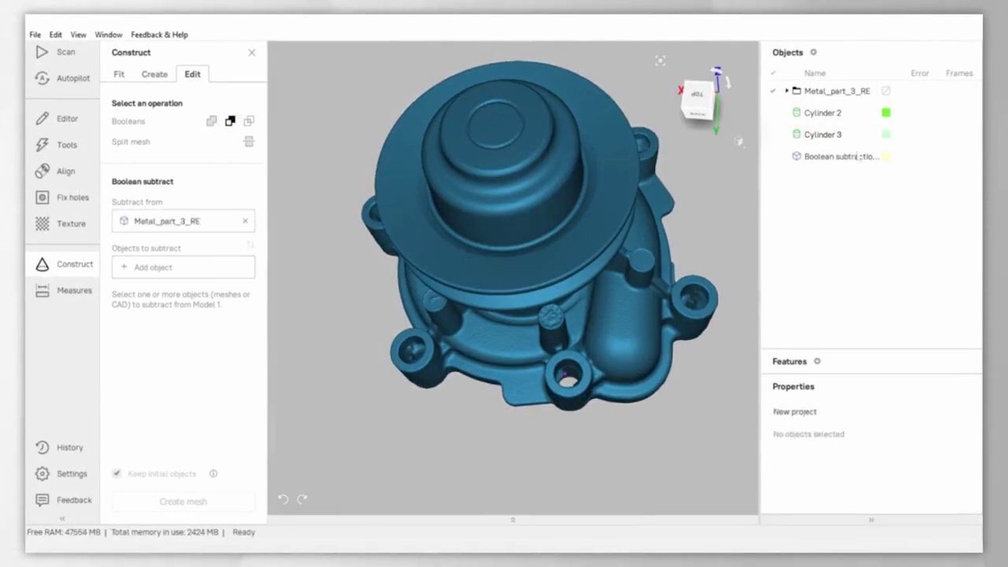
pyautogui.click(773, 135)
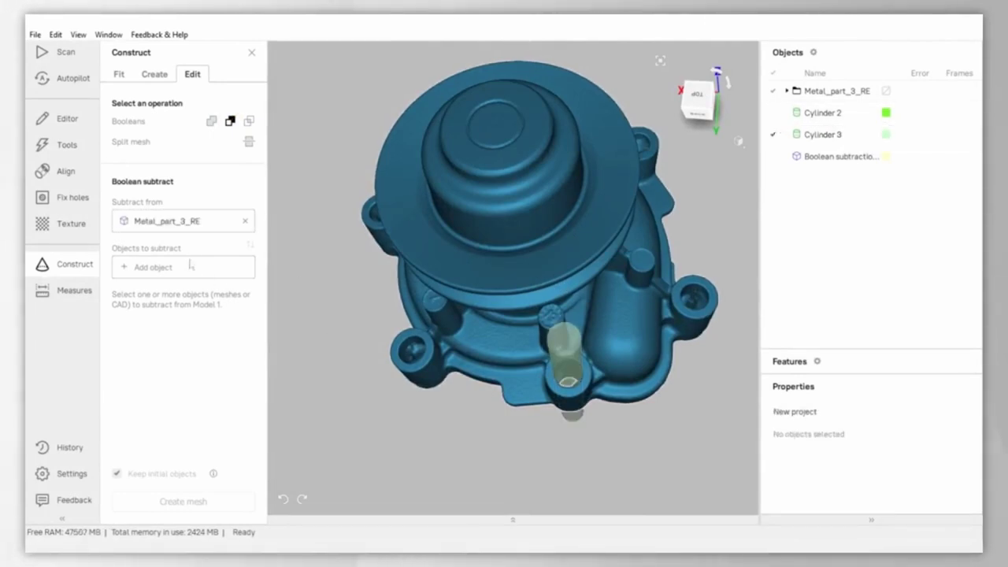
pyautogui.click(566, 409)
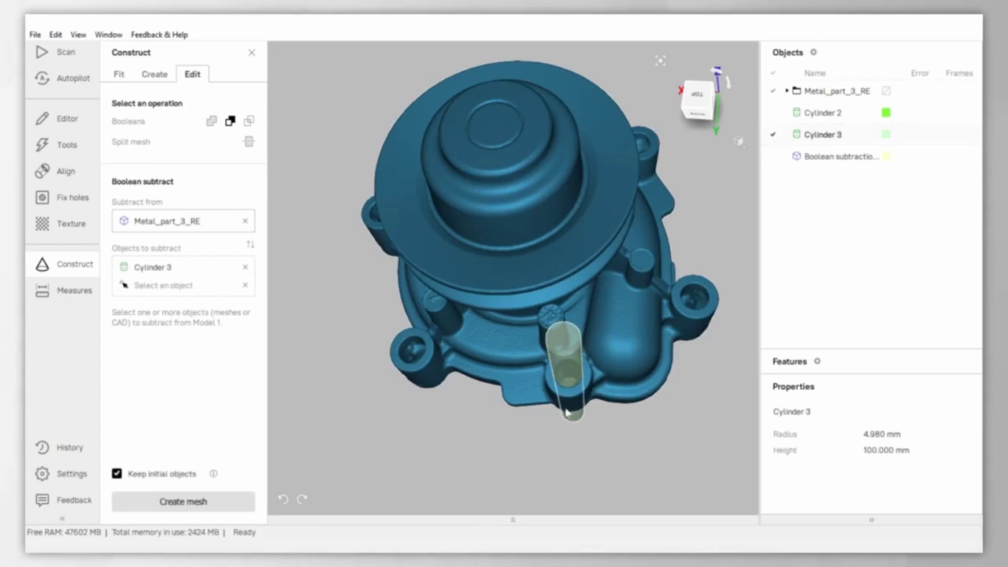
pyautogui.click(225, 506)
# Step: Zoom and orbit around the new hole to inspect the cut
pyautogui.scroll(10, 580, 365)
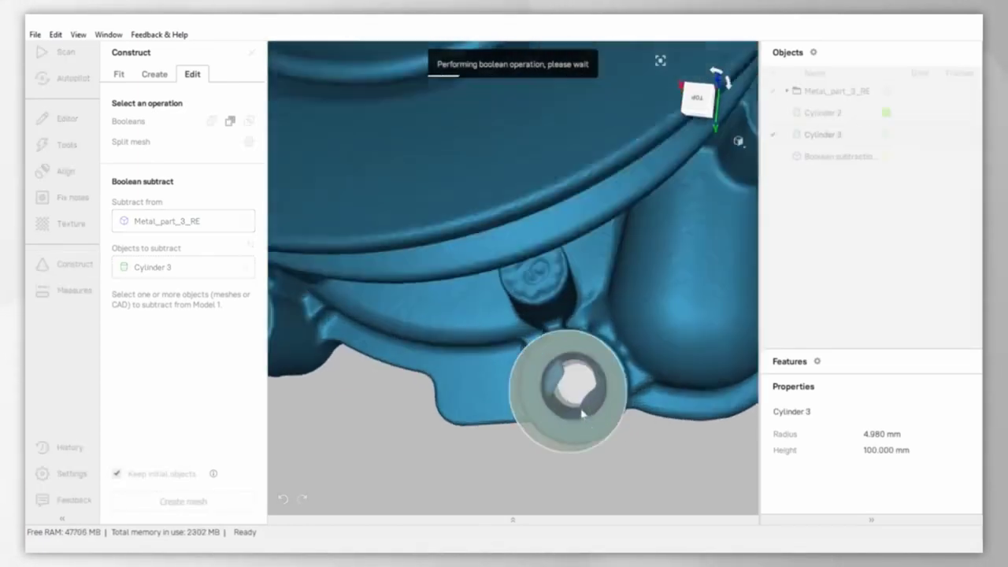
pyautogui.scroll(5, 582, 410)
pyautogui.scroll(-2, 582, 405)
pyautogui.scroll(2, 583, 399)
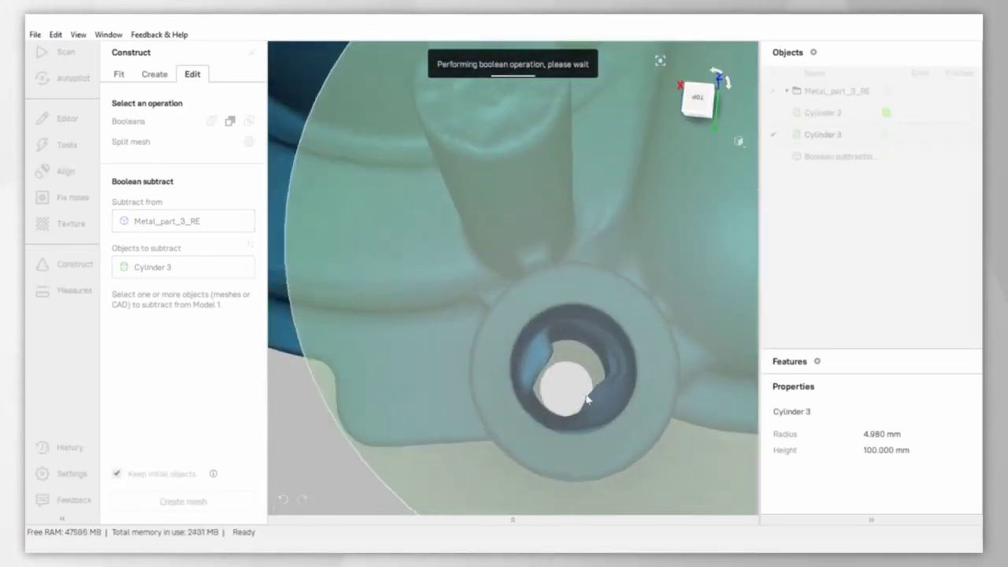
pyautogui.scroll(-2, 583, 401)
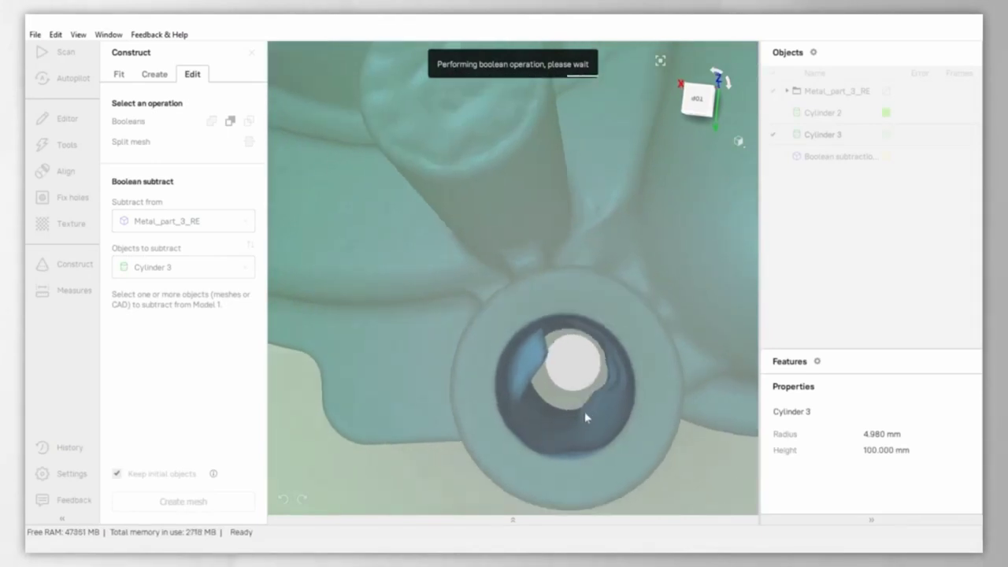
pyautogui.scroll(3, 586, 409)
pyautogui.moveTo(585, 416)
pyautogui.mouseDown()
pyautogui.moveTo(590, 404)
pyautogui.moveTo(596, 428)
pyautogui.mouseUp()
pyautogui.scroll(-2, 591, 400)
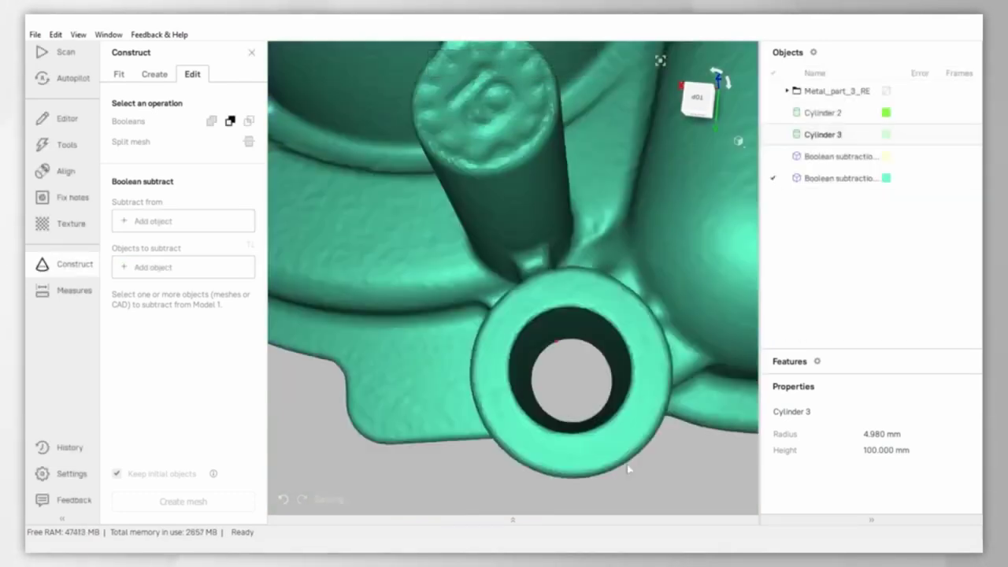
pyautogui.scroll(5, 622, 453)
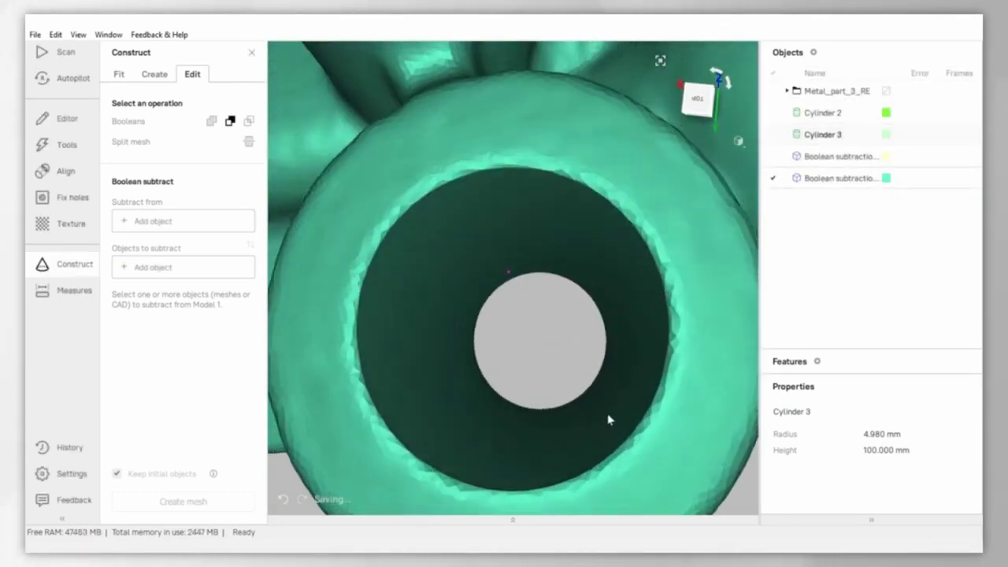
pyautogui.moveTo(607, 420)
pyautogui.mouseDown()
pyautogui.moveTo(621, 423)
pyautogui.moveTo(601, 412)
pyautogui.moveTo(618, 423)
pyautogui.mouseUp()
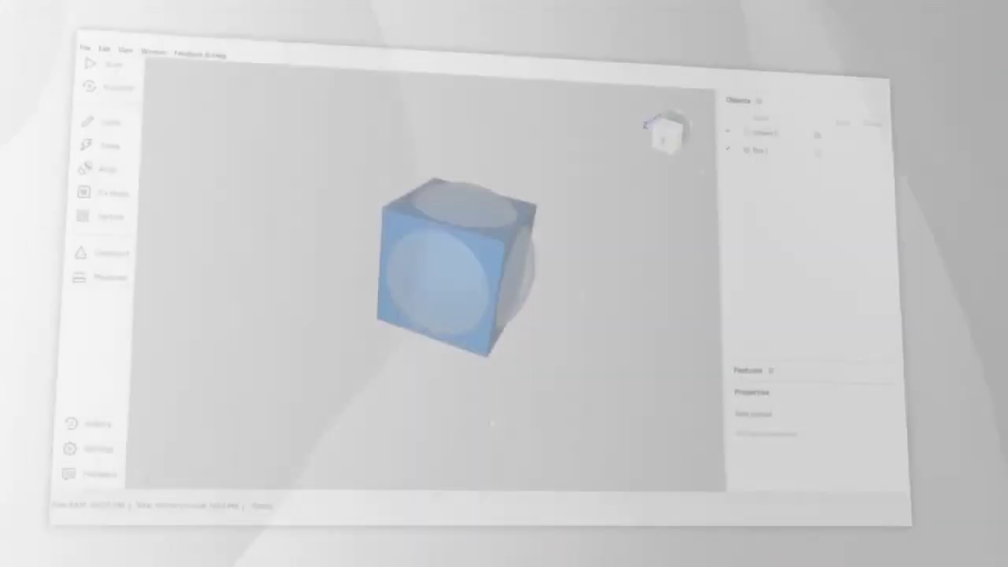
pyautogui.moveTo(492, 423); pyautogui.dragTo(510, 339)
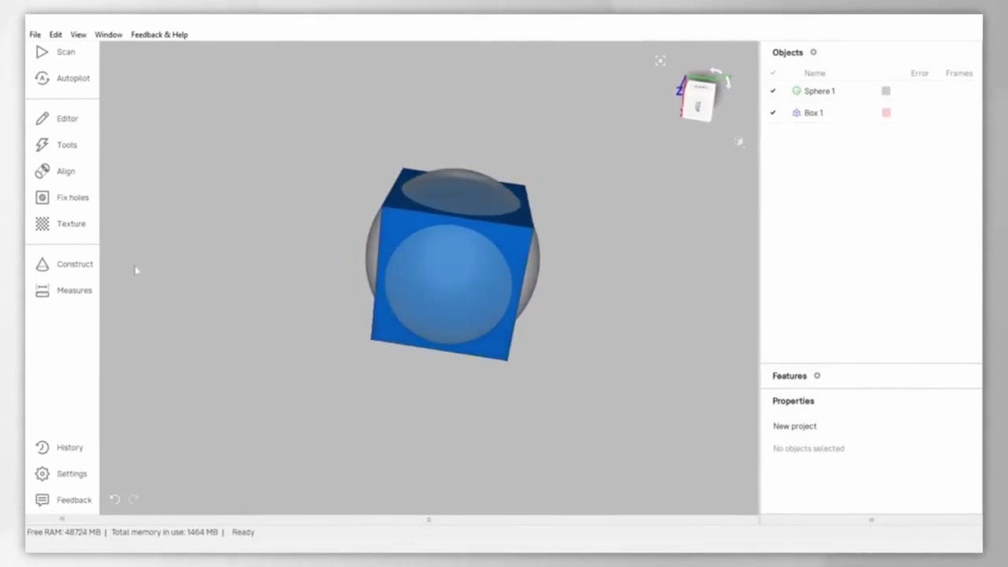
# Step: Intersect Sphere 1 and Box 1 with Keep initial objects ticked
pyautogui.click(93, 263)
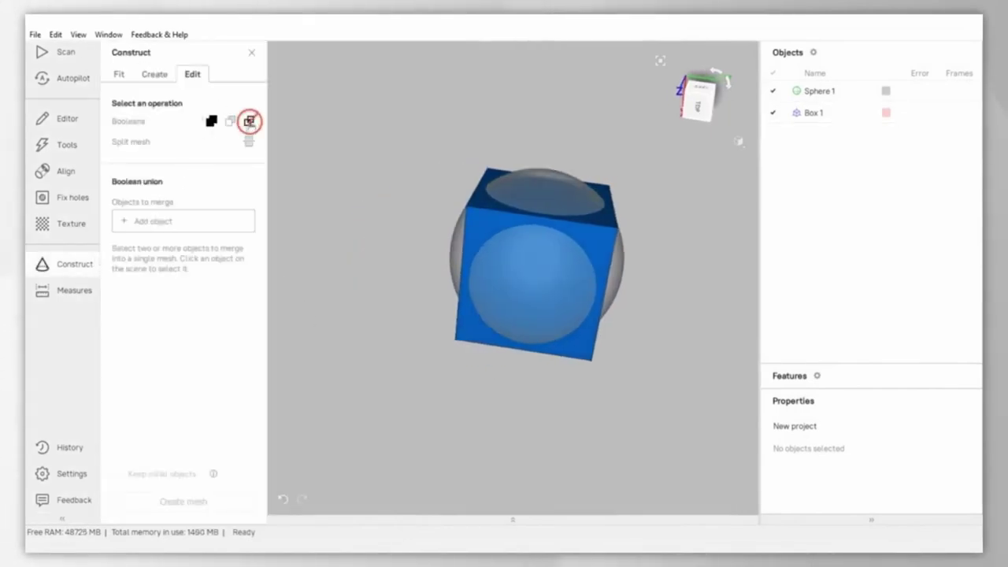
pyautogui.click(249, 120)
pyautogui.click(542, 293)
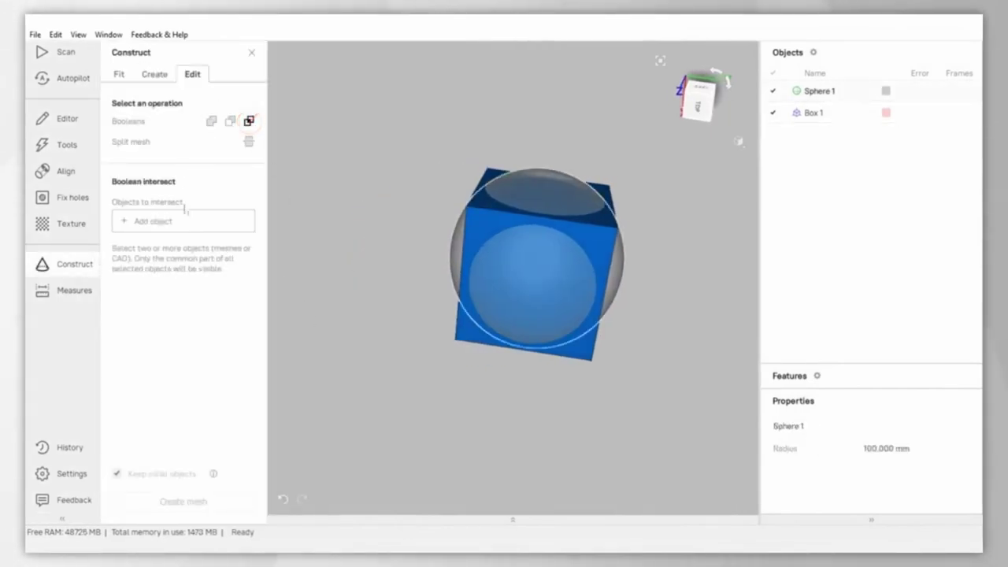
pyautogui.click(507, 291)
pyautogui.click(463, 332)
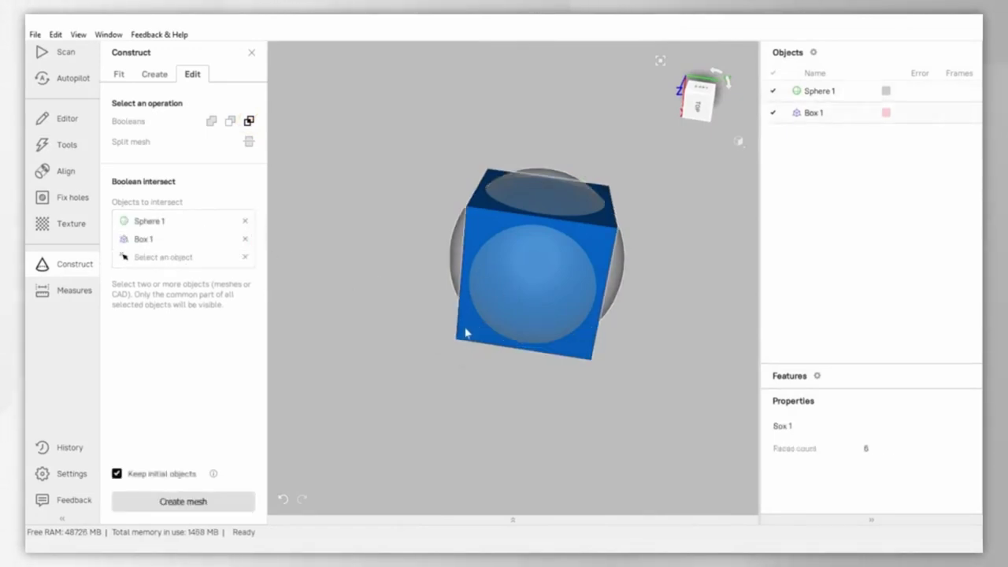
pyautogui.click(117, 473)
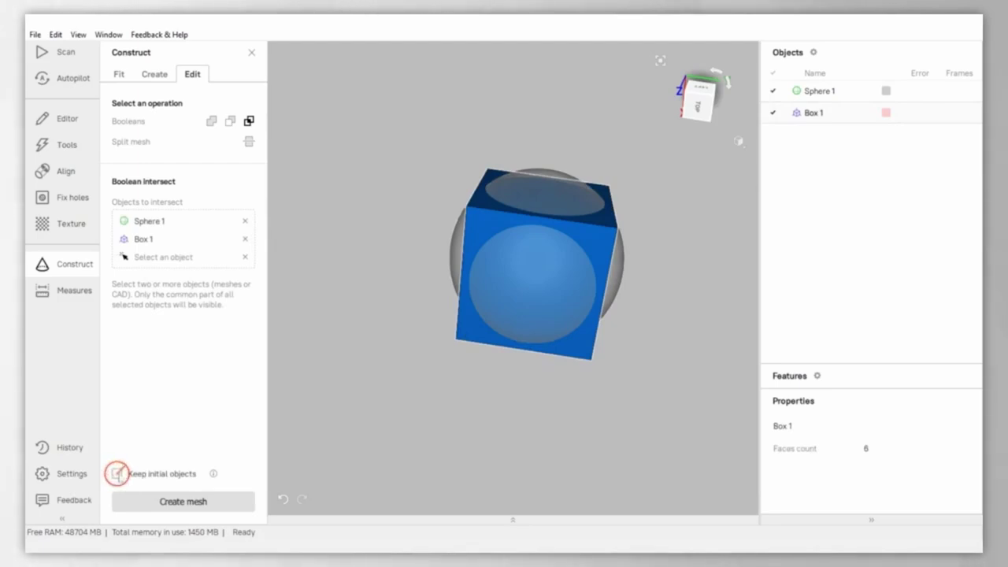
pyautogui.click(143, 502)
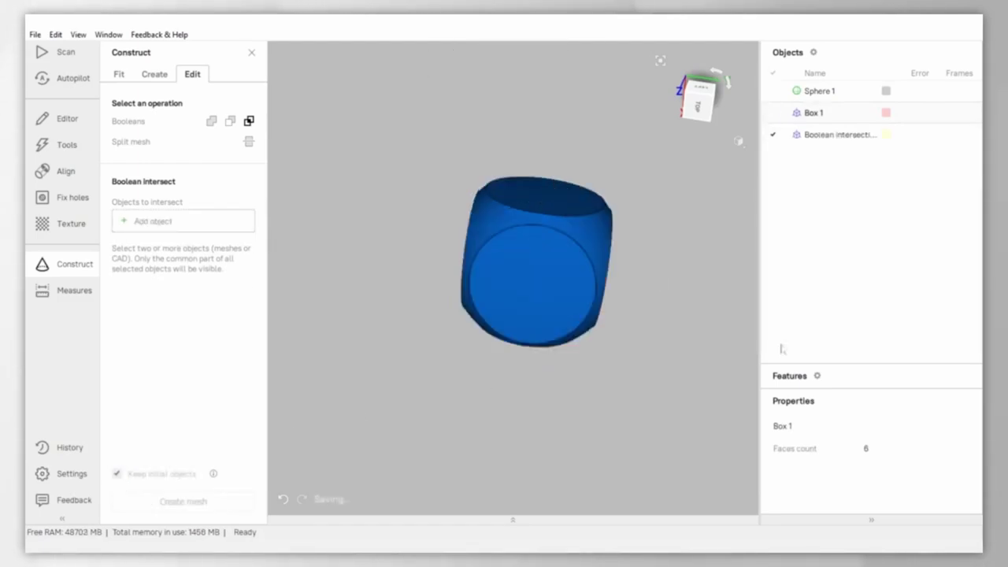
# Step: Toggle visibility of the intersection, box and sphere to compare the rounded cube with the originals
pyautogui.moveTo(551, 330); pyautogui.dragTo(655, 212)
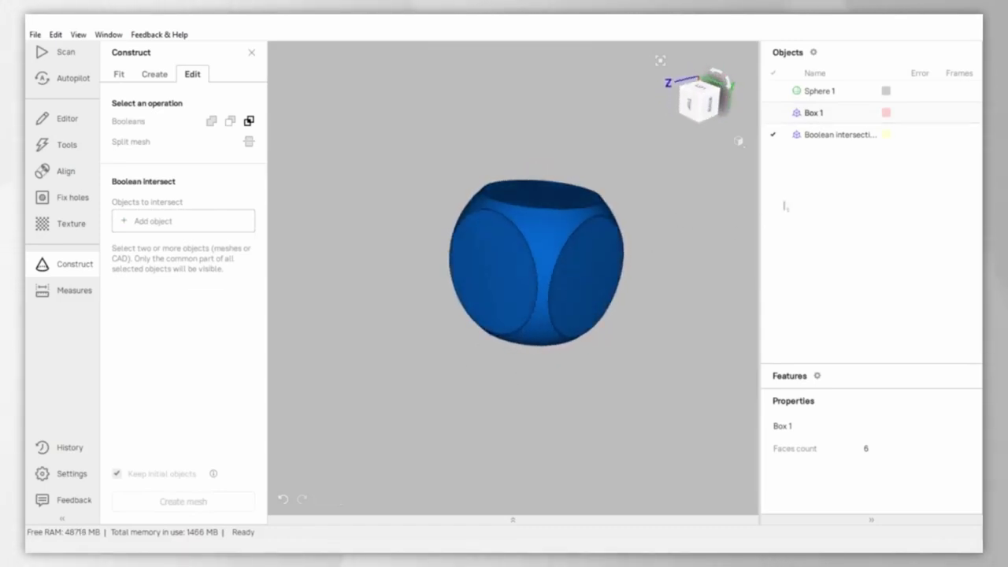
pyautogui.click(775, 139)
pyautogui.click(776, 115)
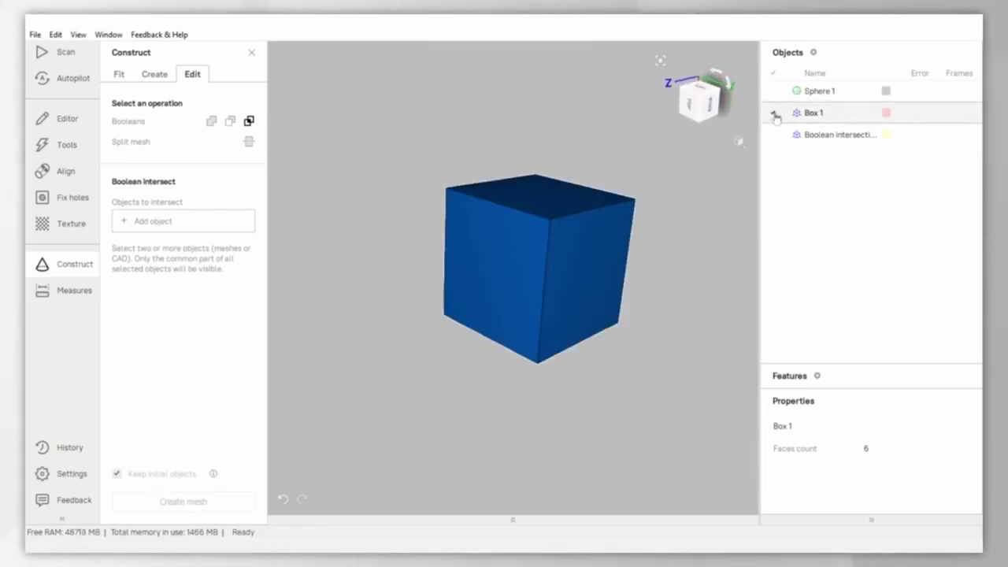
pyautogui.click(773, 91)
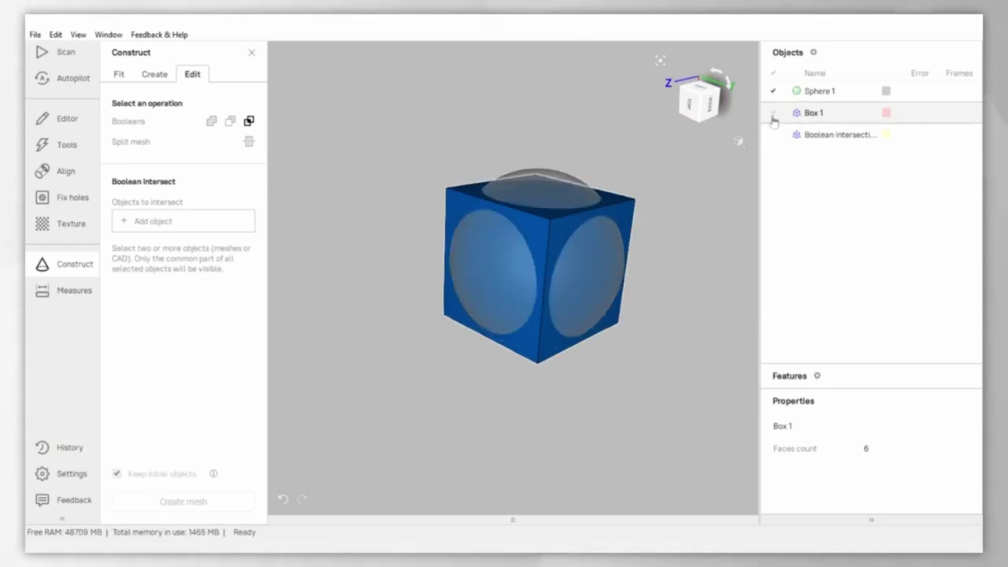
pyautogui.click(773, 111)
pyautogui.click(773, 91)
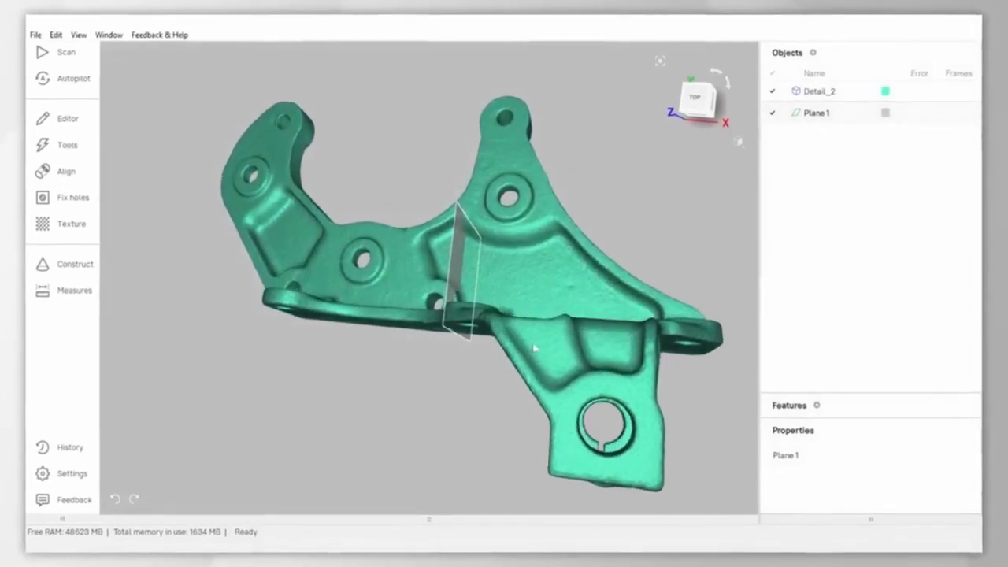
# Step: Split Detail_2 with Plane 1 using the Split mesh operation
pyautogui.moveTo(534, 348); pyautogui.dragTo(545, 357)
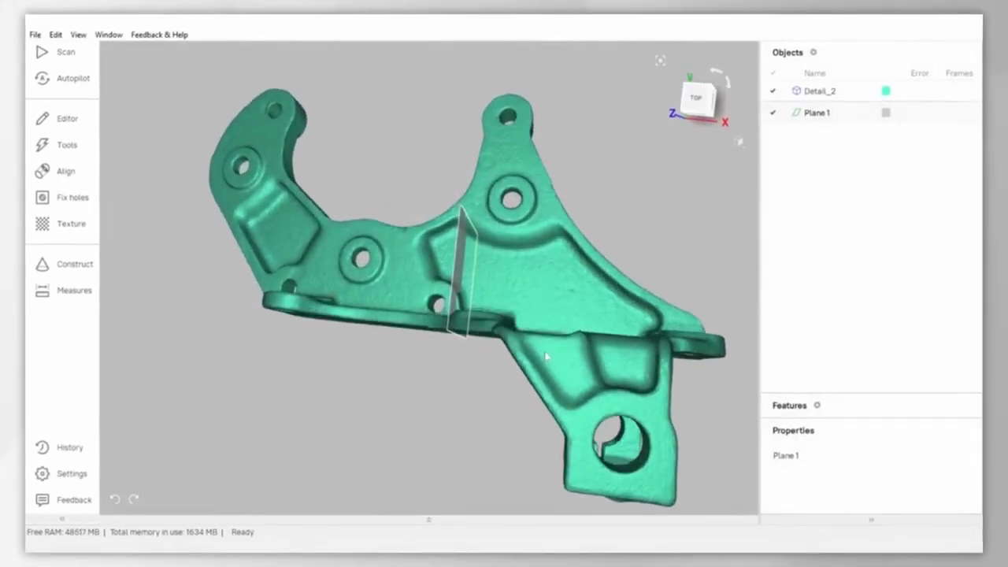
pyautogui.click(79, 266)
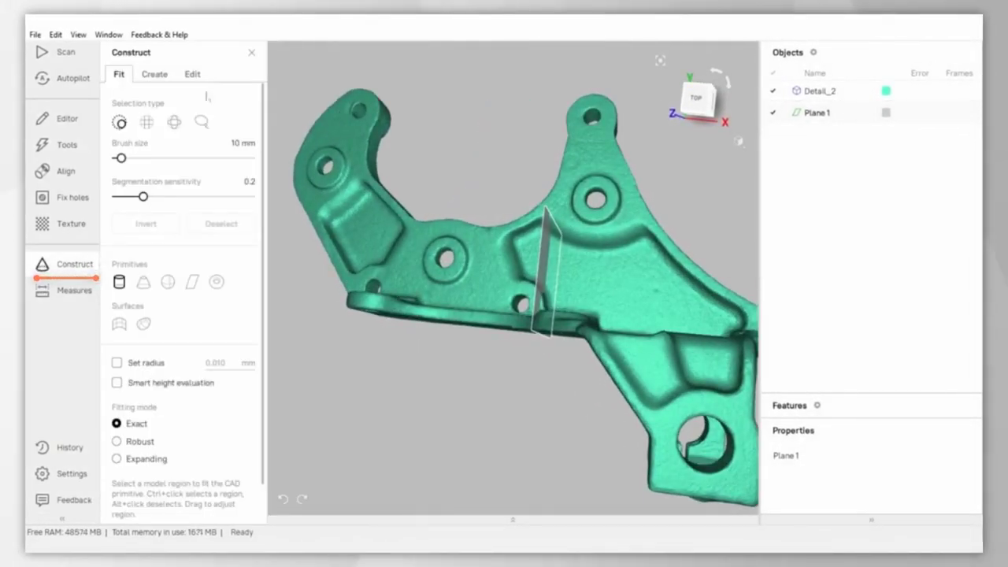
pyautogui.click(193, 77)
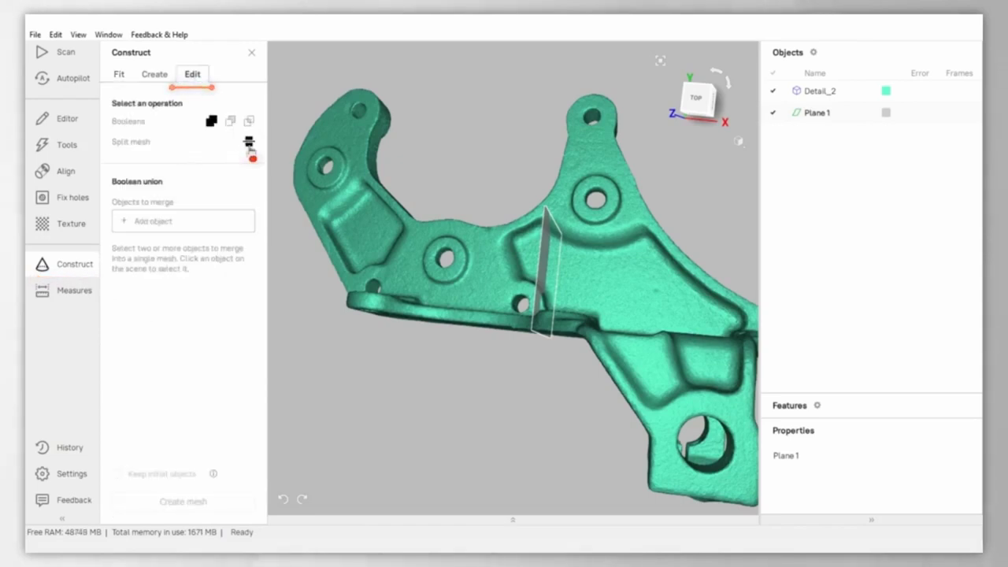
pyautogui.click(249, 144)
pyautogui.moveTo(441, 290); pyautogui.dragTo(578, 312)
pyautogui.click(422, 285)
pyautogui.click(162, 269)
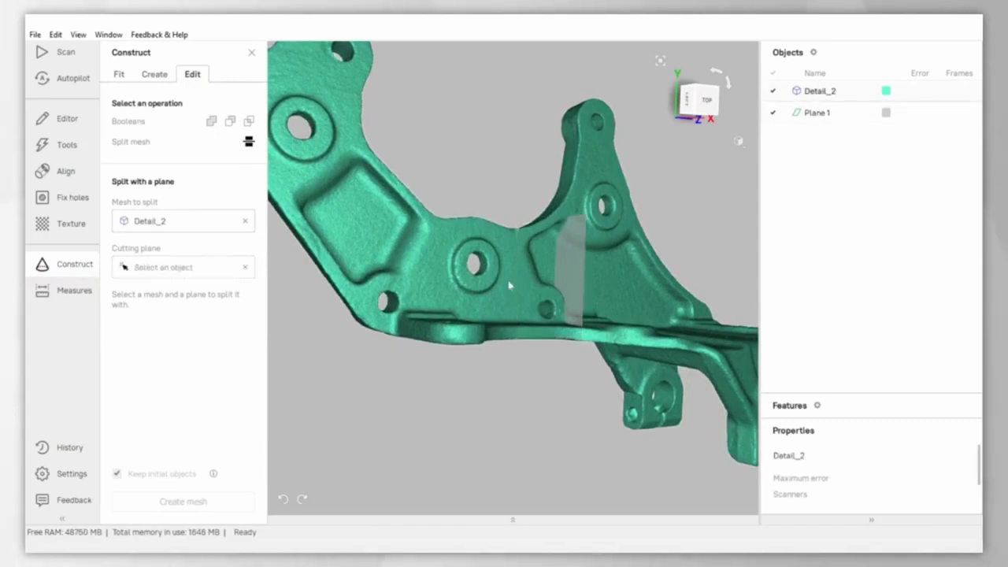
pyautogui.click(580, 279)
pyautogui.moveTo(651, 319); pyautogui.dragTo(282, 442)
pyautogui.click(221, 504)
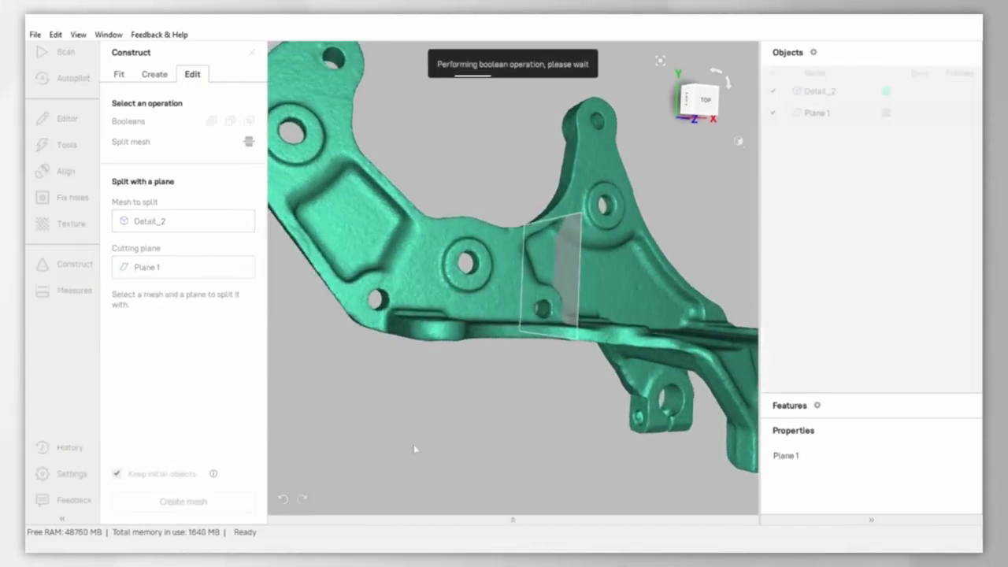
# Step: Hide and reshow Detail_2 / 2 and Detail_2 / 1 in turn to inspect each half
pyautogui.moveTo(575, 337); pyautogui.dragTo(519, 329)
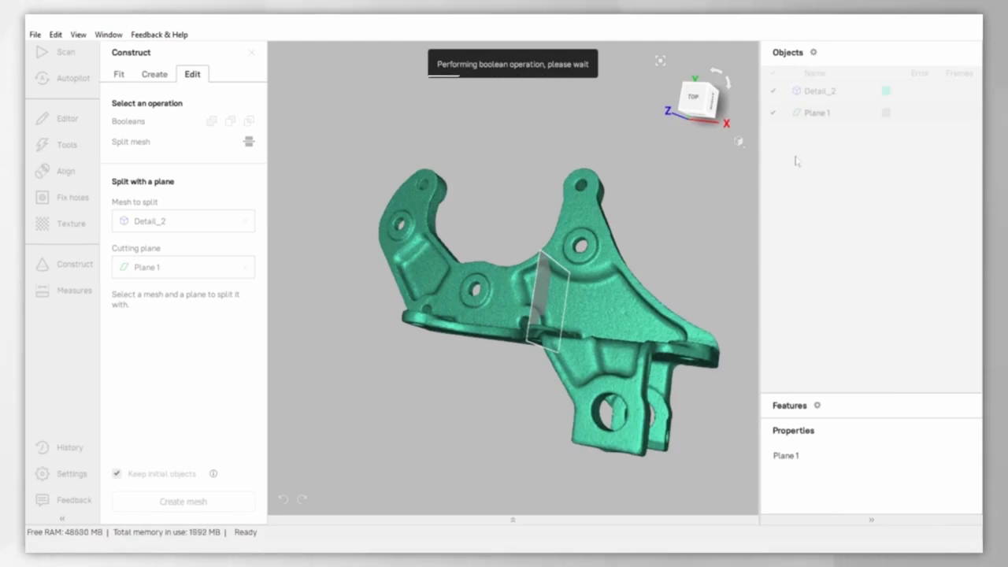
pyautogui.scroll(5, 619, 296)
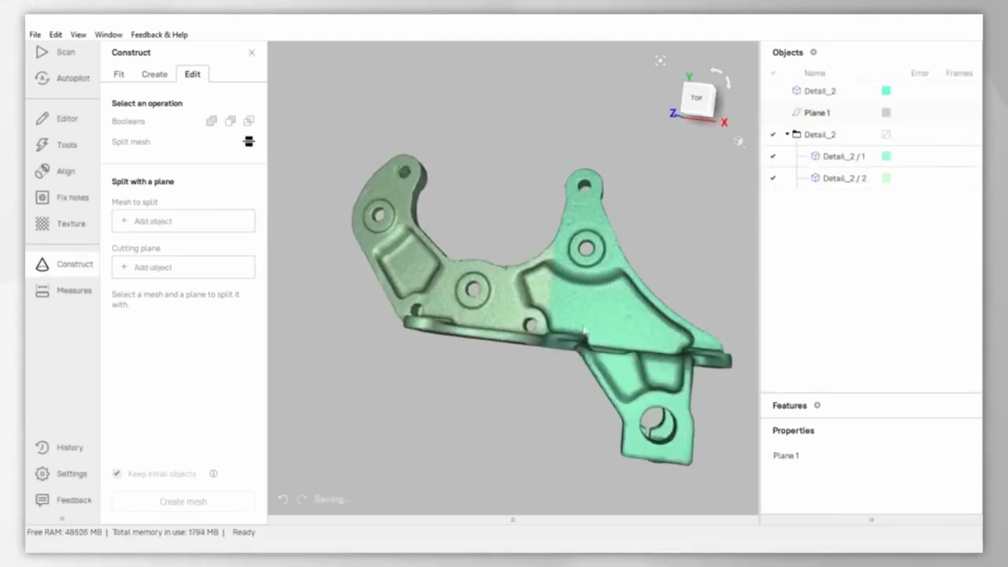
pyautogui.click(773, 179)
pyautogui.moveTo(630, 315); pyautogui.dragTo(692, 341)
pyautogui.click(773, 178)
pyautogui.click(773, 156)
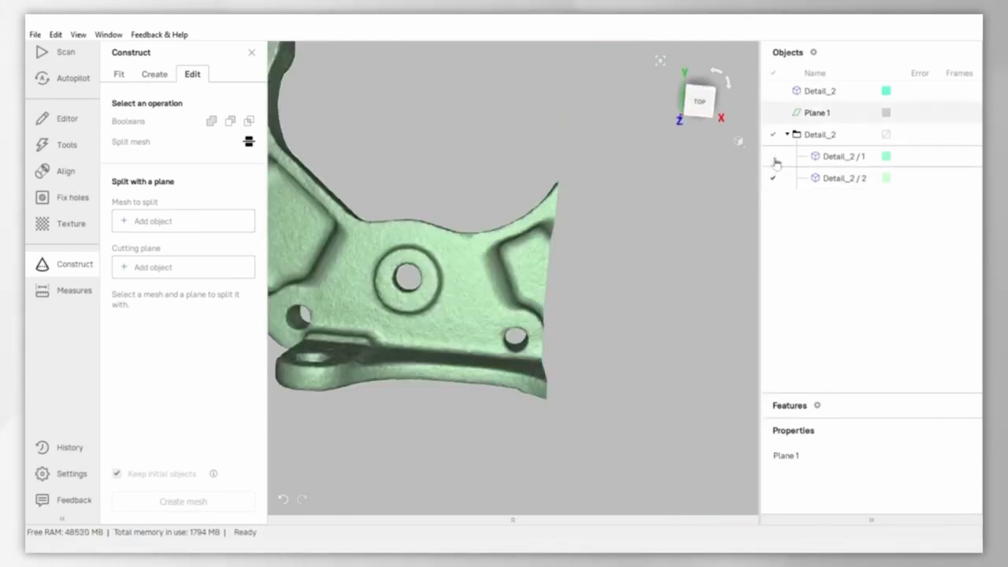
pyautogui.moveTo(540, 354); pyautogui.dragTo(452, 360)
pyautogui.click(773, 157)
pyautogui.moveTo(583, 330); pyautogui.dragTo(606, 351)
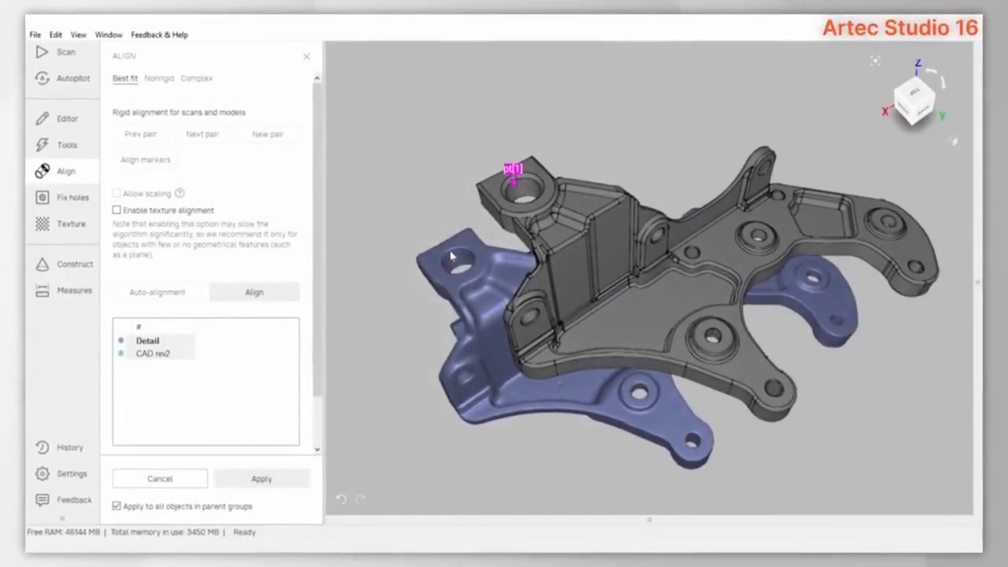
# Step: Place three matching point pairs on the Detail scan and the CAD rev2 model
pyautogui.click(450, 254)
pyautogui.scroll(5, 693, 238)
pyautogui.click(689, 236)
pyautogui.click(548, 362)
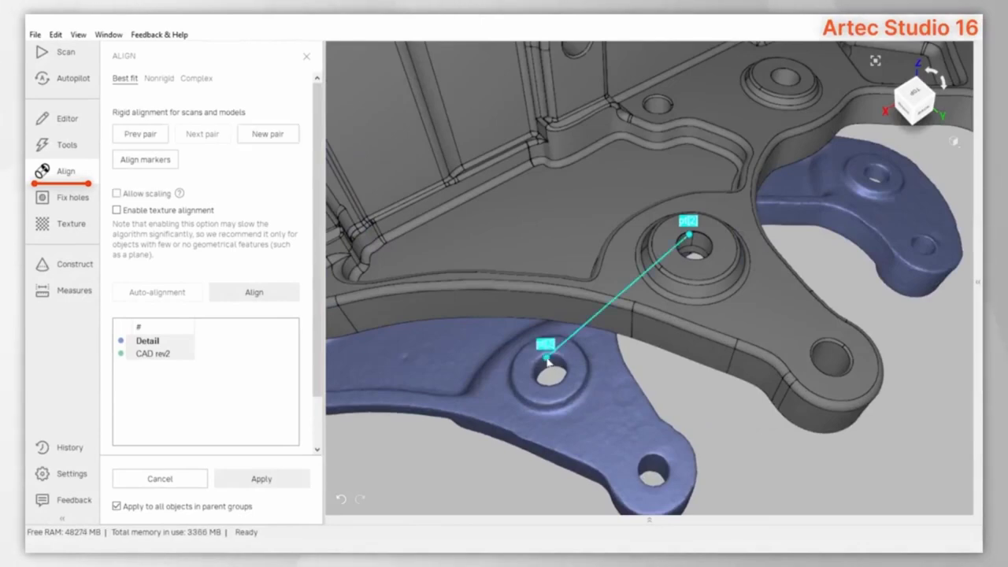
pyautogui.scroll(-5, 547, 360)
pyautogui.scroll(5, 822, 171)
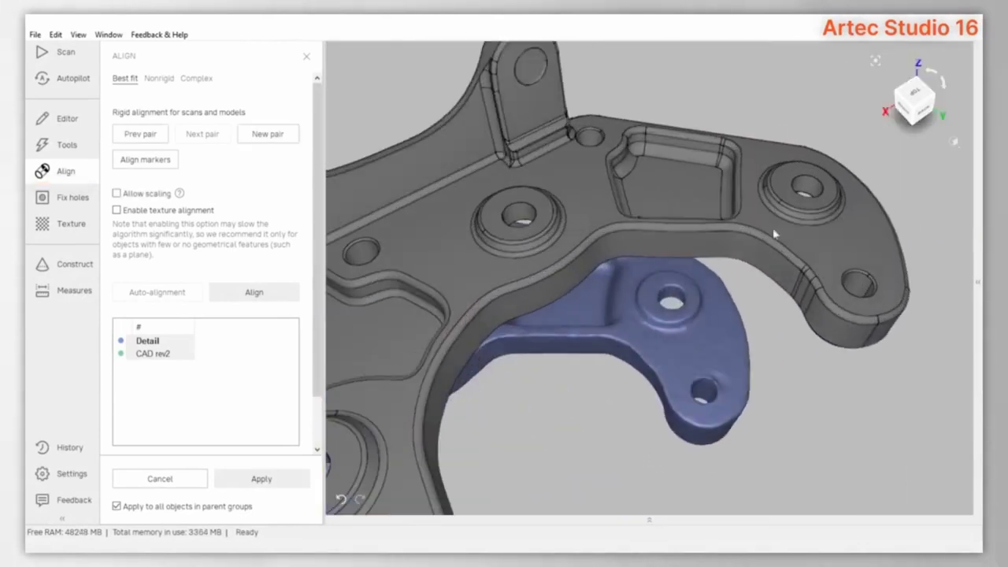
pyautogui.click(615, 271)
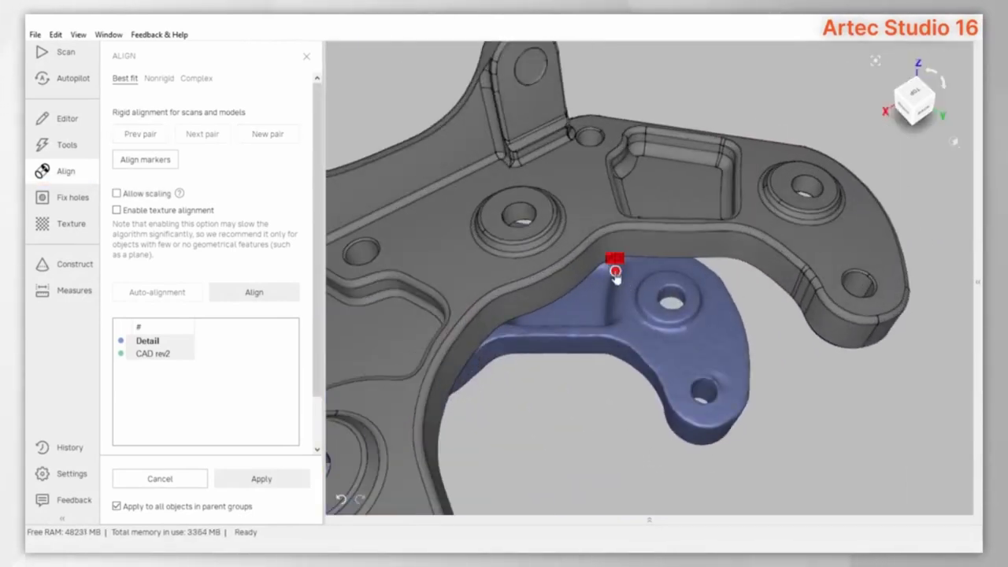
pyautogui.click(722, 170)
pyautogui.scroll(-5, 723, 171)
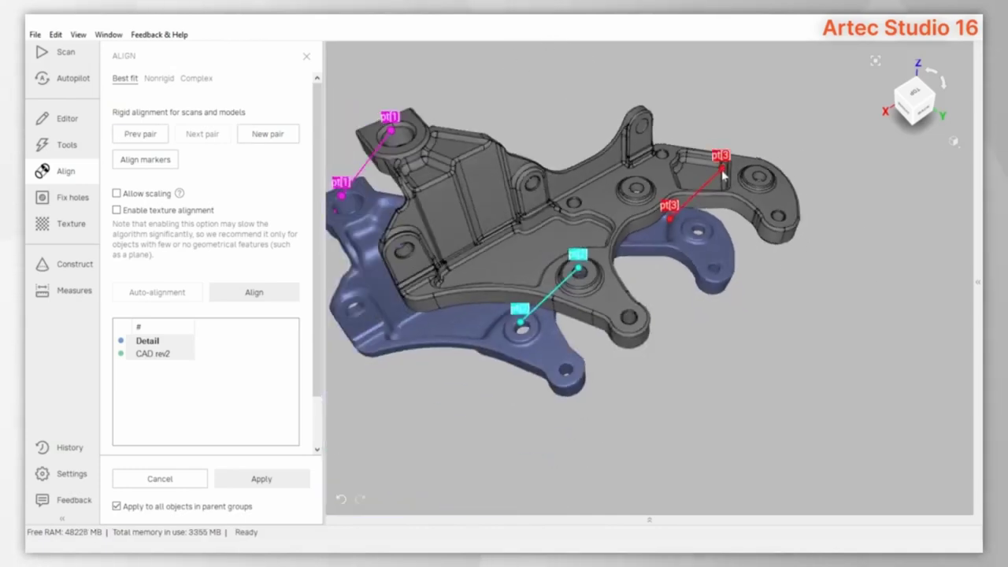
# Step: Align the scan to CAD rev2, apply the result, and open the Measures distance map
pyautogui.click(267, 293)
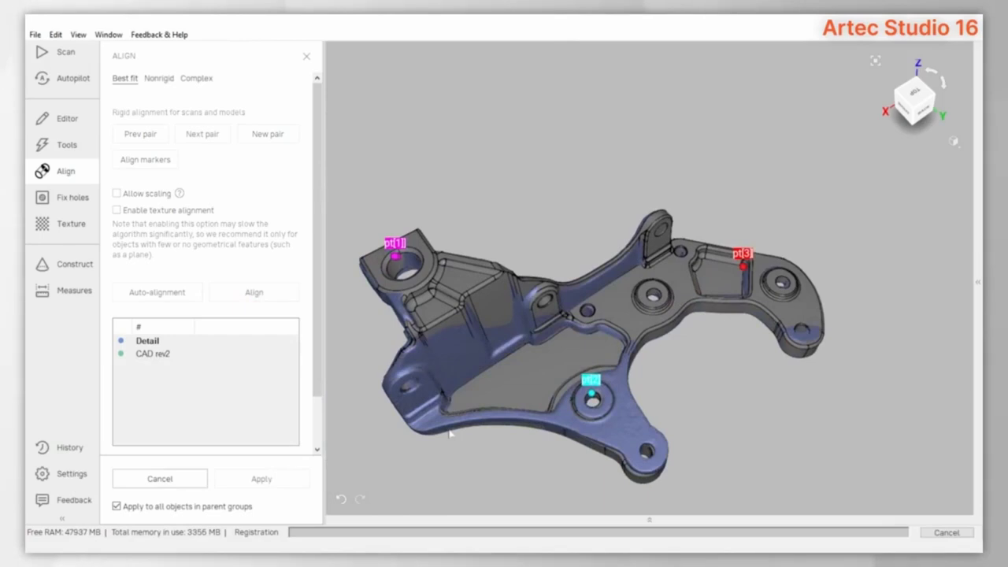
pyautogui.scroll(1, 472, 494)
pyautogui.scroll(1, 471, 478)
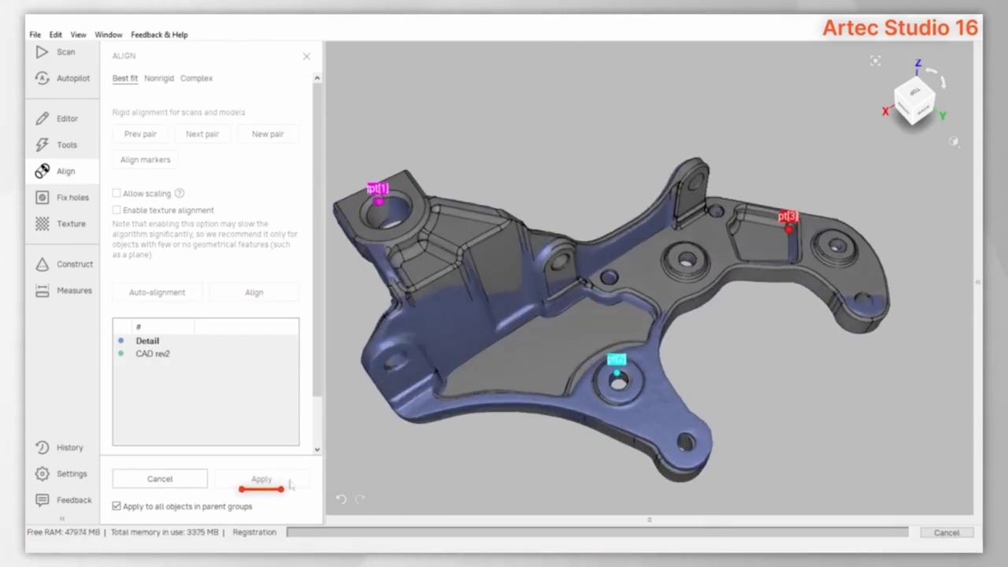
pyautogui.click(289, 484)
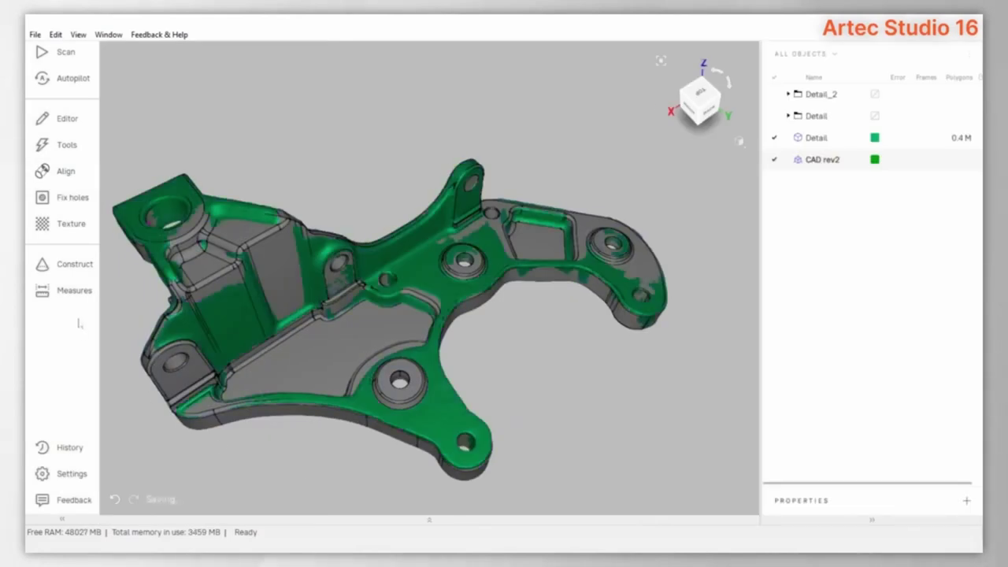
pyautogui.click(70, 295)
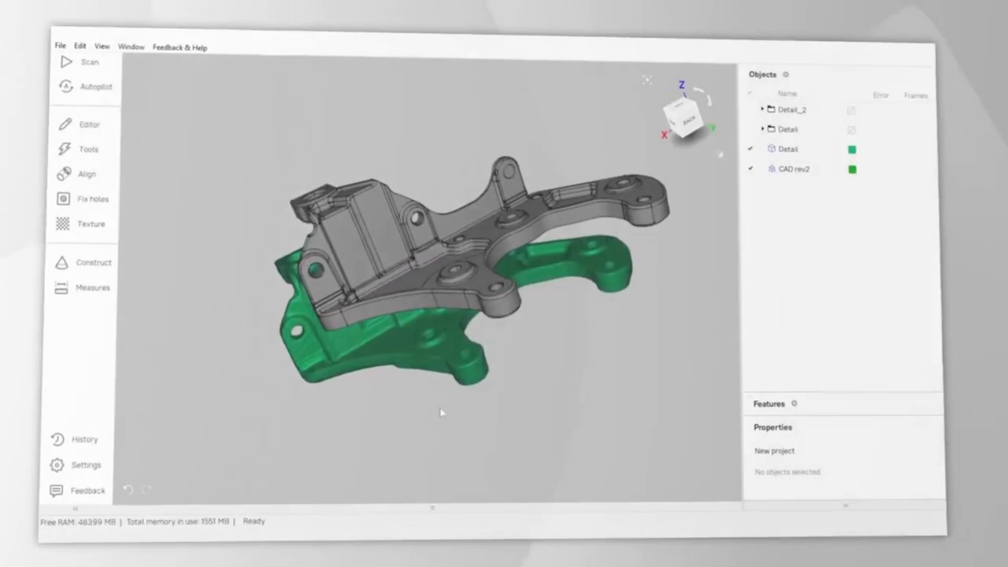
# Step: Place the first point pair p[1] on the Detail scan and the CAD boss
pyautogui.moveTo(441, 411); pyautogui.dragTo(468, 472)
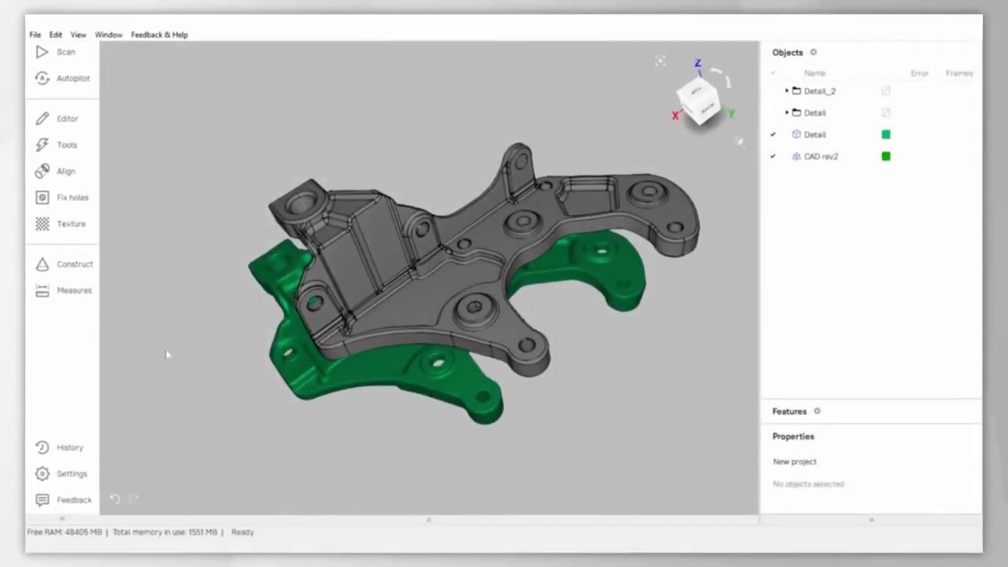
pyautogui.click(88, 171)
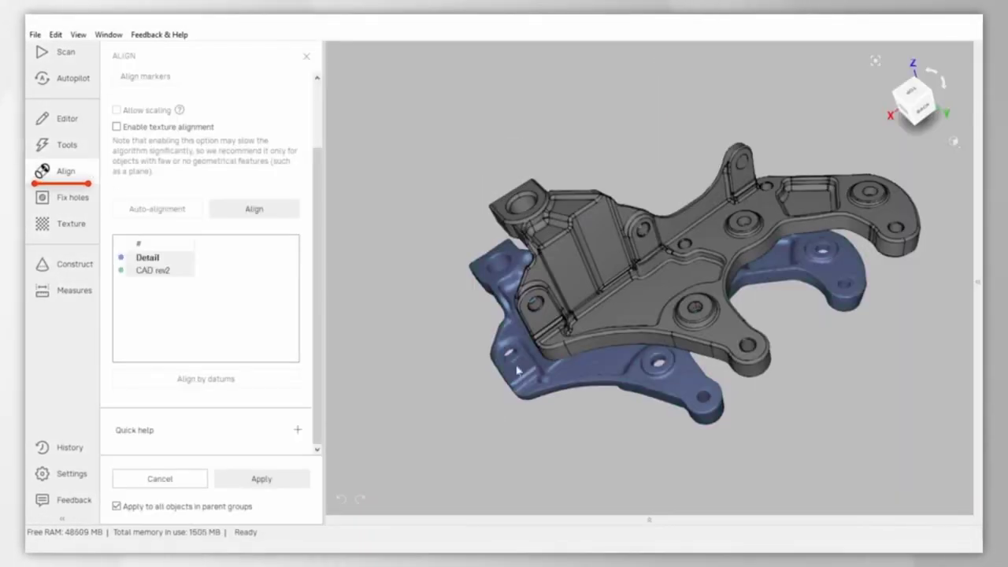
pyautogui.scroll(4, 509, 203)
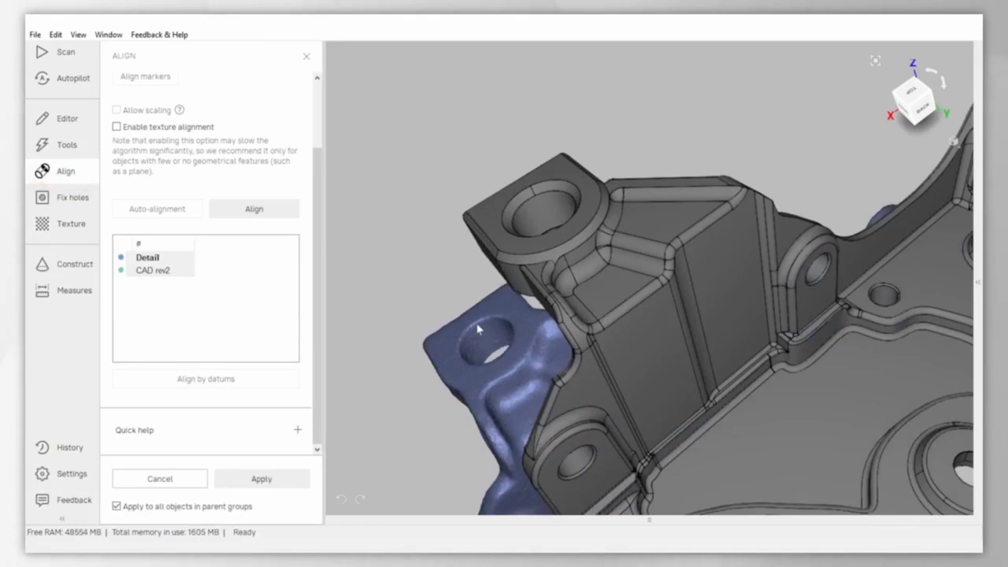
pyautogui.click(477, 323)
pyautogui.click(531, 201)
pyautogui.scroll(-4, 531, 200)
pyautogui.scroll(4, 675, 383)
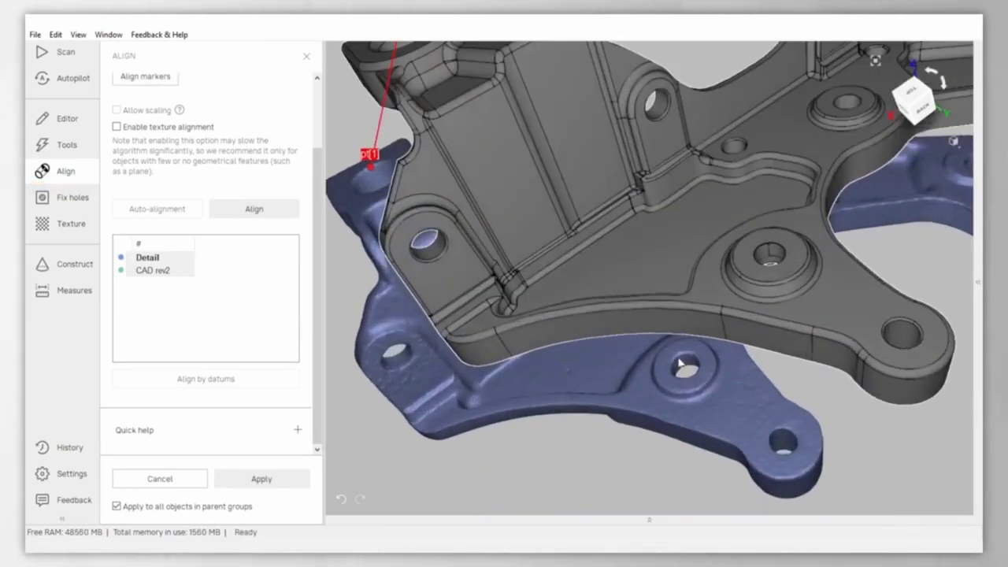
# Step: Place the second and third point pairs, then align Detail to CAD rev2
pyautogui.click(679, 361)
pyautogui.click(762, 250)
pyautogui.click(761, 244)
pyautogui.scroll(-3, 761, 244)
pyautogui.scroll(6, 860, 209)
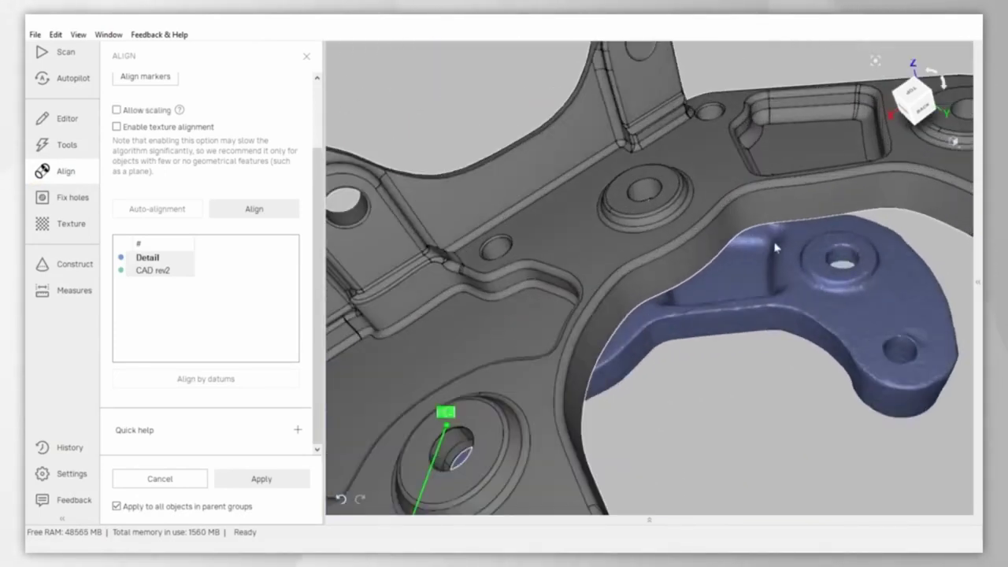
pyautogui.click(766, 244)
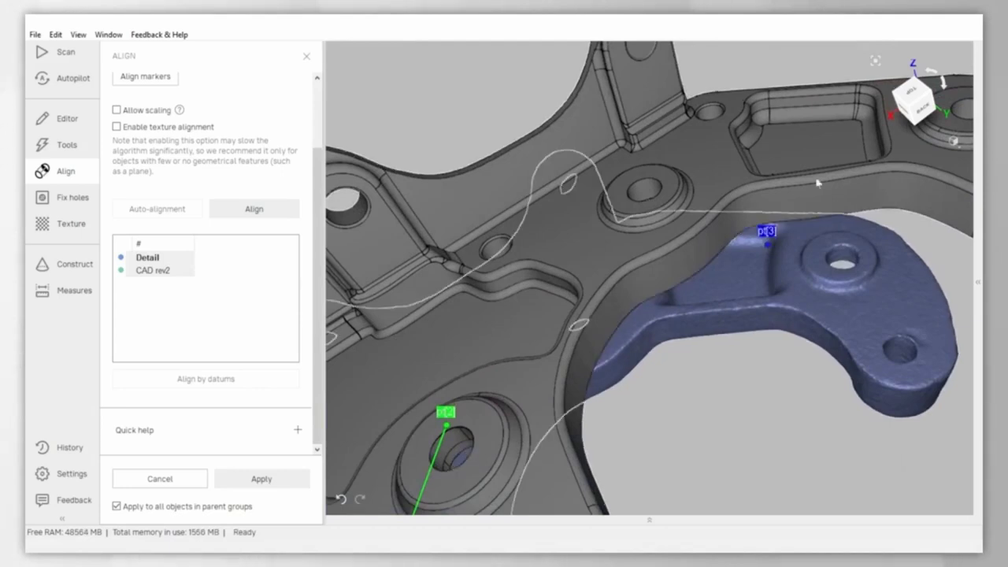
pyautogui.click(858, 120)
pyautogui.scroll(-4, 834, 95)
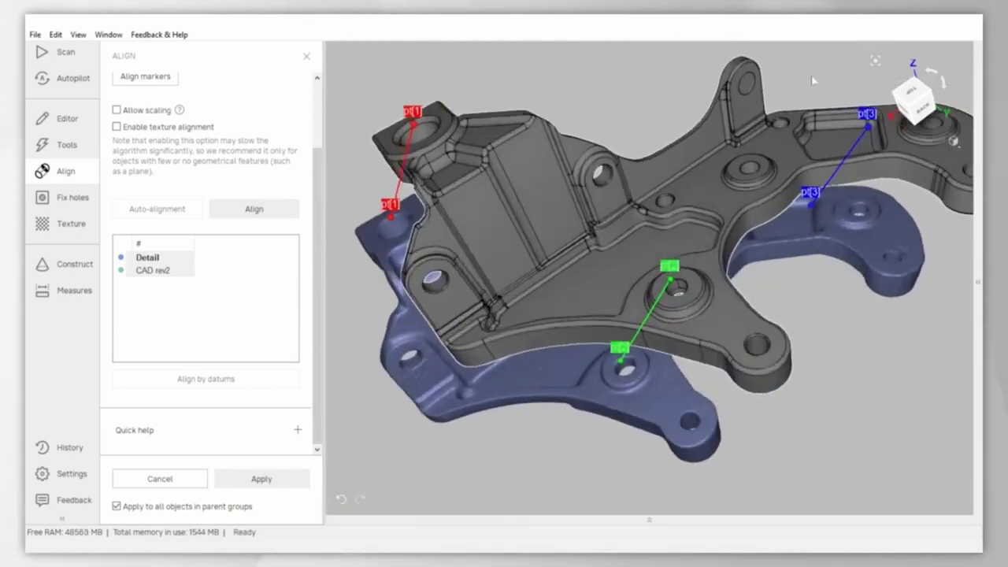
pyautogui.click(267, 214)
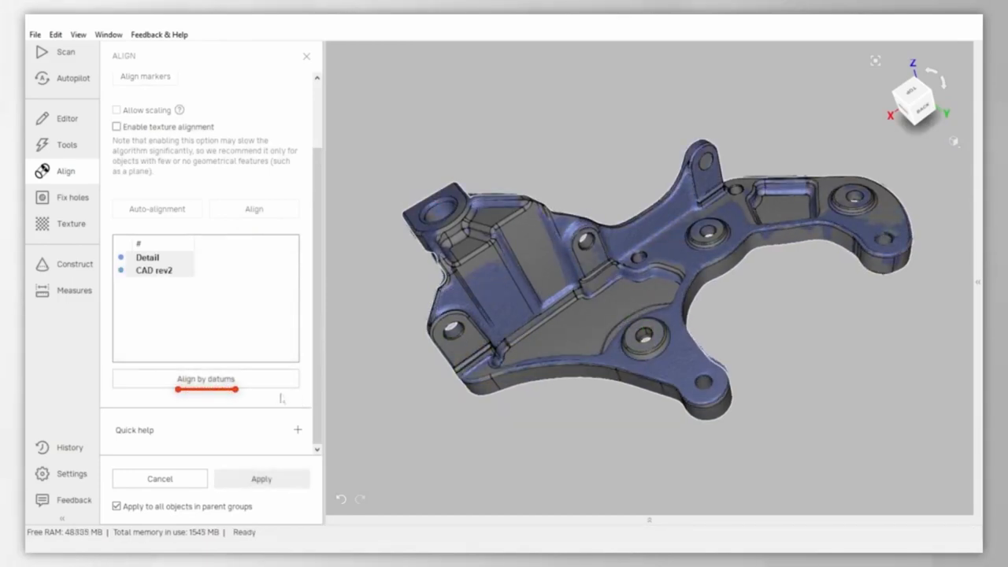
pyautogui.click(250, 381)
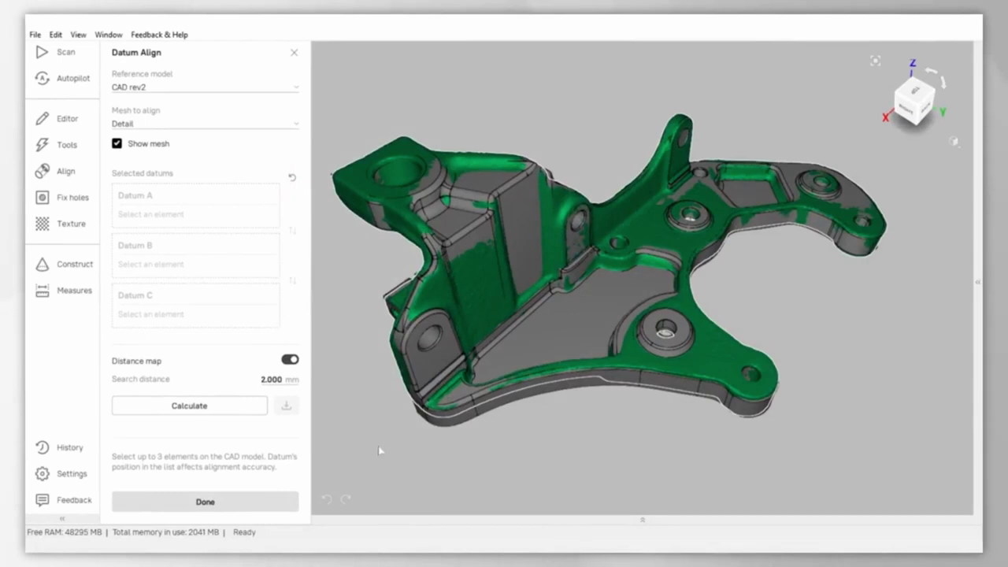
# Step: Pick two hole cylinders as Datum A and the lower-left Datum B
pyautogui.scroll(5, 370, 193)
pyautogui.moveTo(373, 191); pyautogui.dragTo(383, 225)
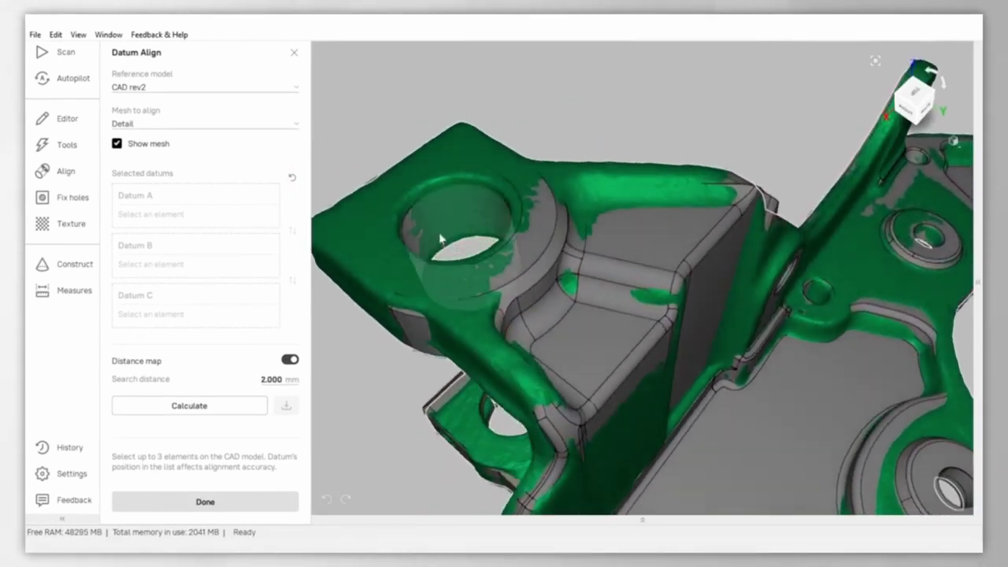
pyautogui.moveTo(457, 330); pyautogui.dragTo(443, 208)
pyautogui.click(443, 207)
pyautogui.moveTo(496, 289); pyautogui.dragTo(534, 390)
pyautogui.click(504, 435)
# Step: Remove both hole datums, B and then A
pyautogui.moveTo(504, 434); pyautogui.dragTo(507, 381)
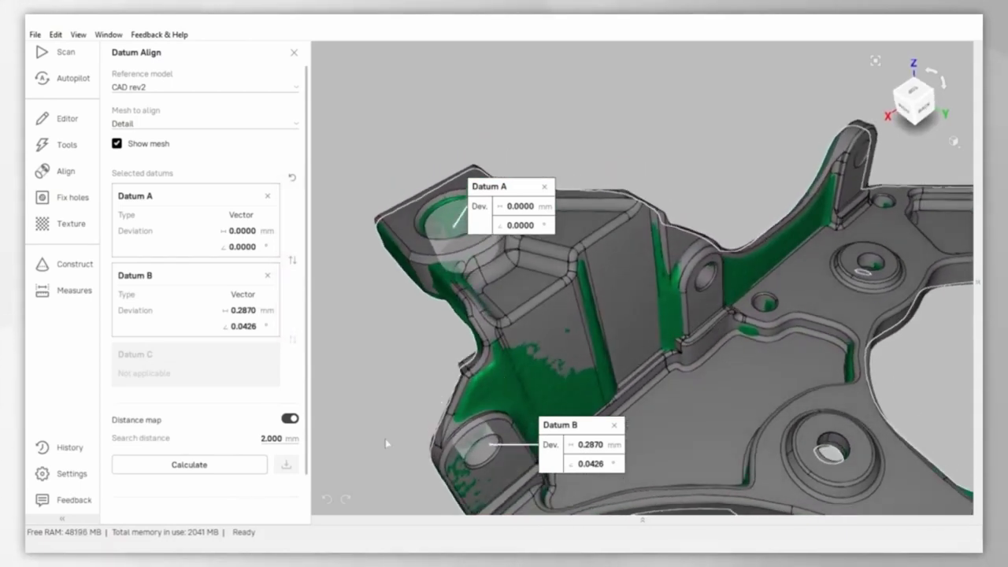
pyautogui.click(614, 425)
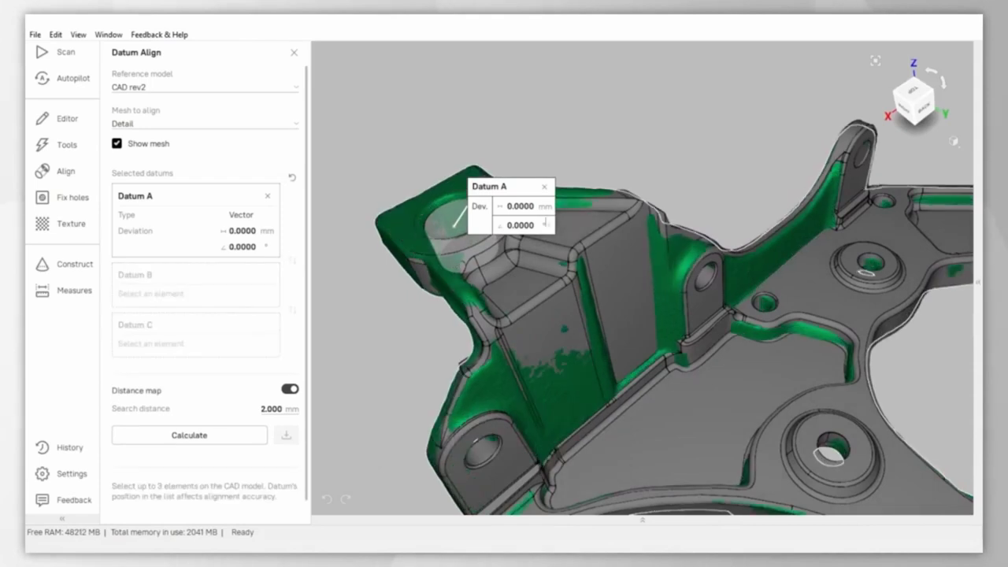
pyautogui.click(543, 186)
pyautogui.scroll(-2, 544, 196)
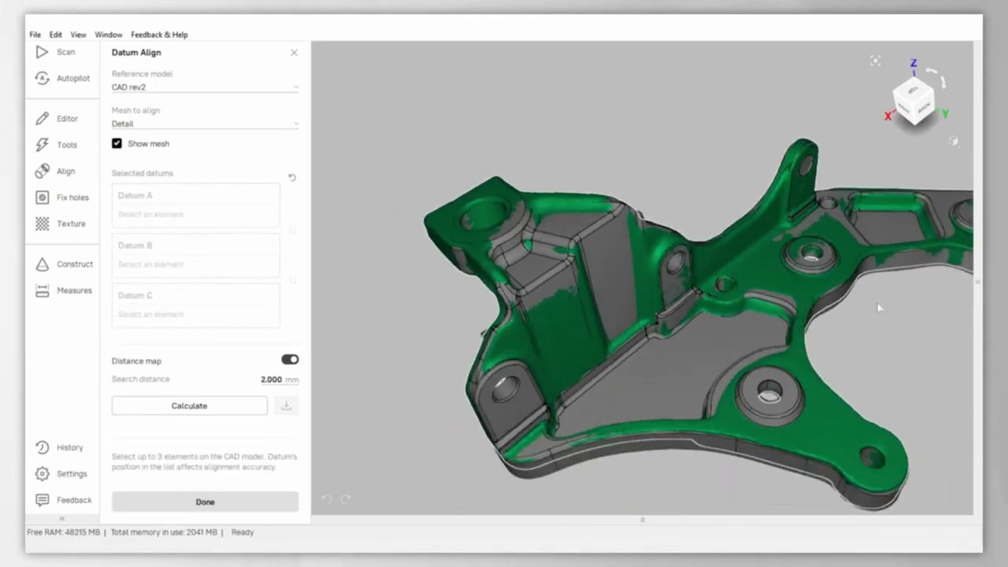
# Step: Set a face of the part as the Datum A plane and move its label lower
pyautogui.moveTo(856, 316); pyautogui.dragTo(574, 193)
pyautogui.click(656, 294)
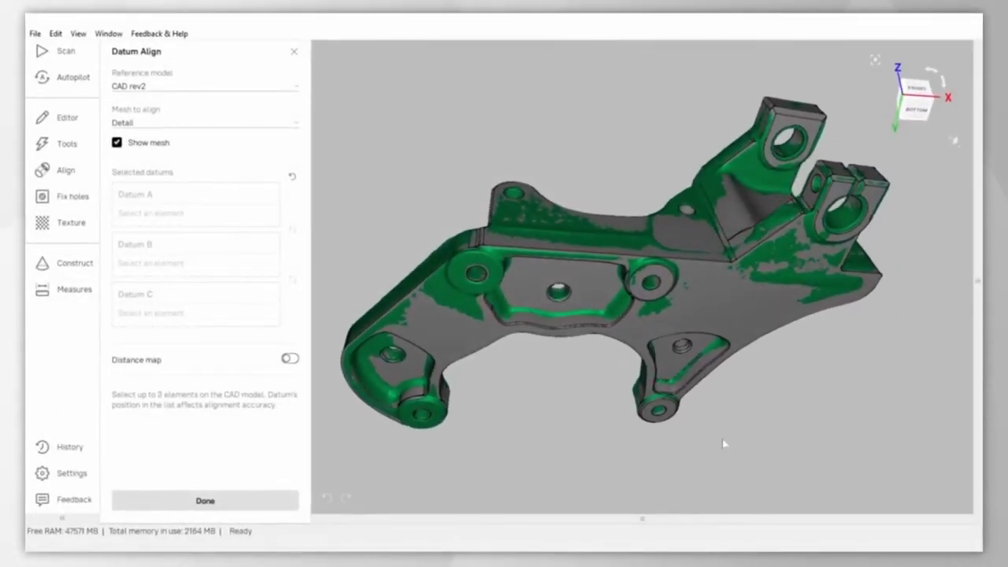
pyautogui.click(728, 313)
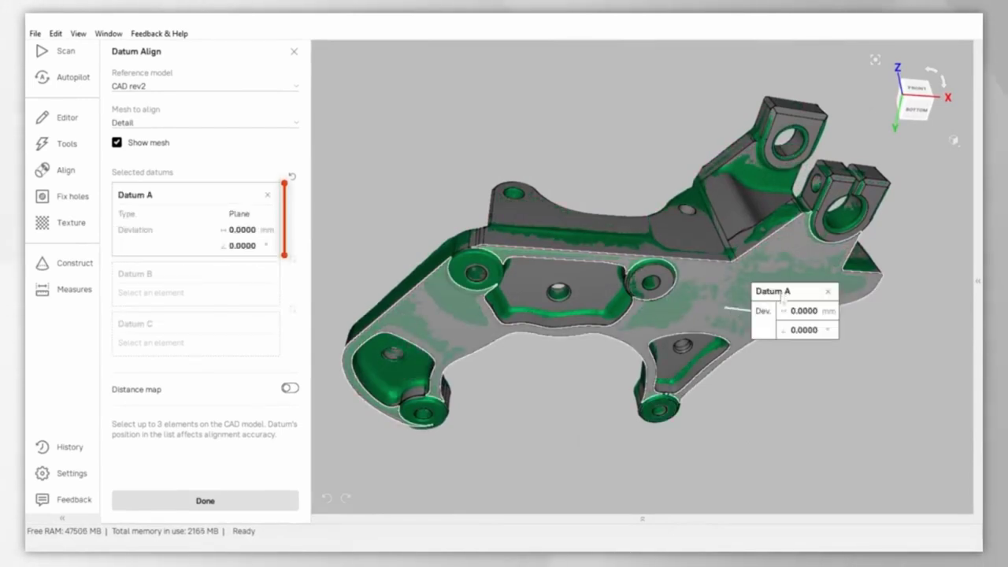
pyautogui.moveTo(782, 297); pyautogui.dragTo(792, 361)
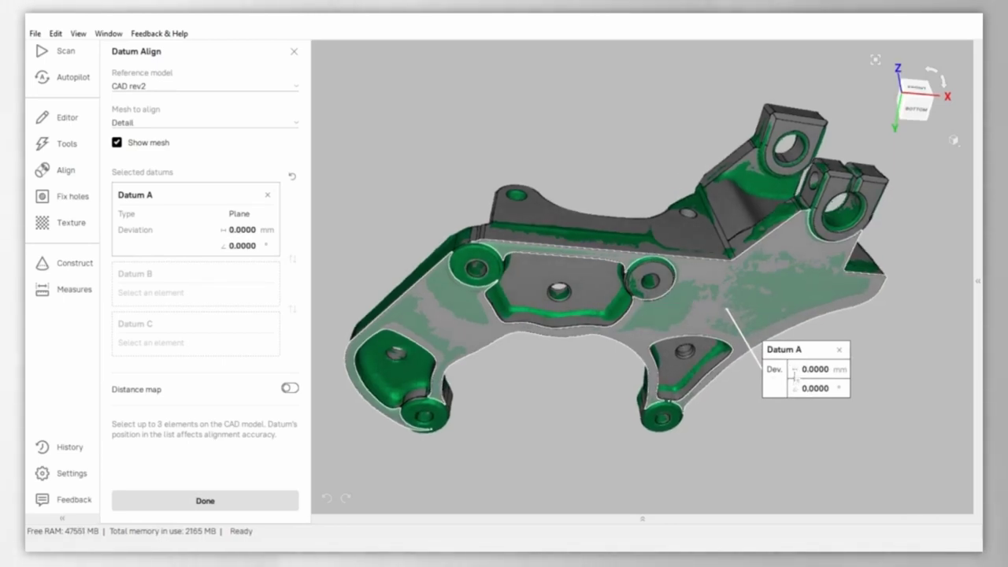
# Step: Add the upper flange face as Datum B and the central hole as Datum C, moving labels aside
pyautogui.moveTo(691, 314); pyautogui.dragTo(692, 325)
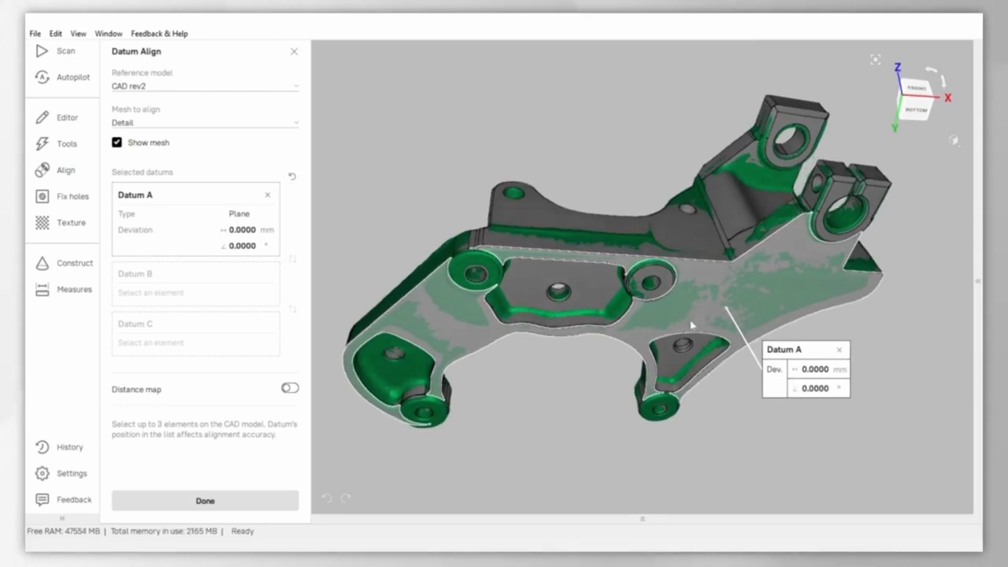
pyautogui.click(643, 244)
pyautogui.moveTo(678, 222); pyautogui.dragTo(594, 161)
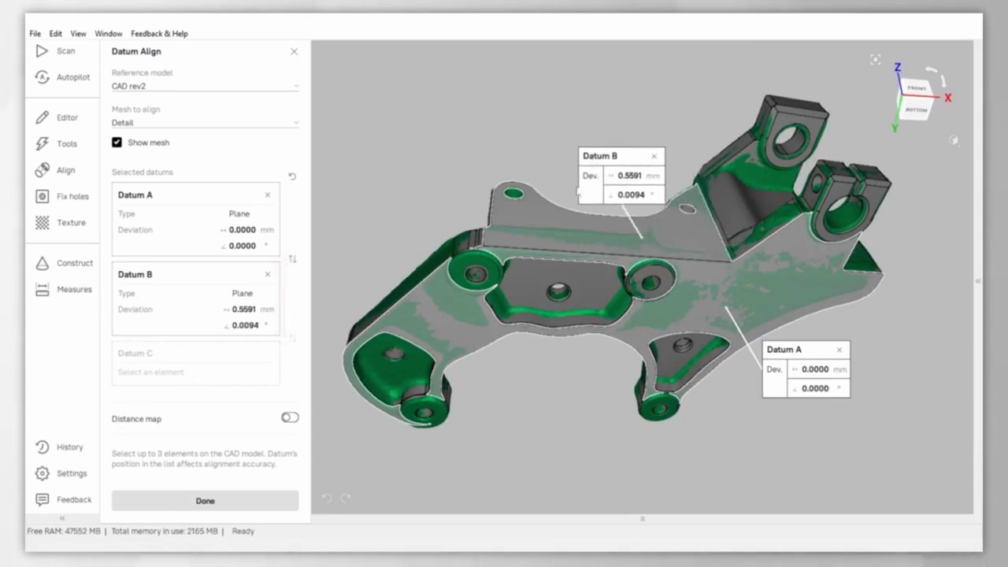
pyautogui.click(561, 299)
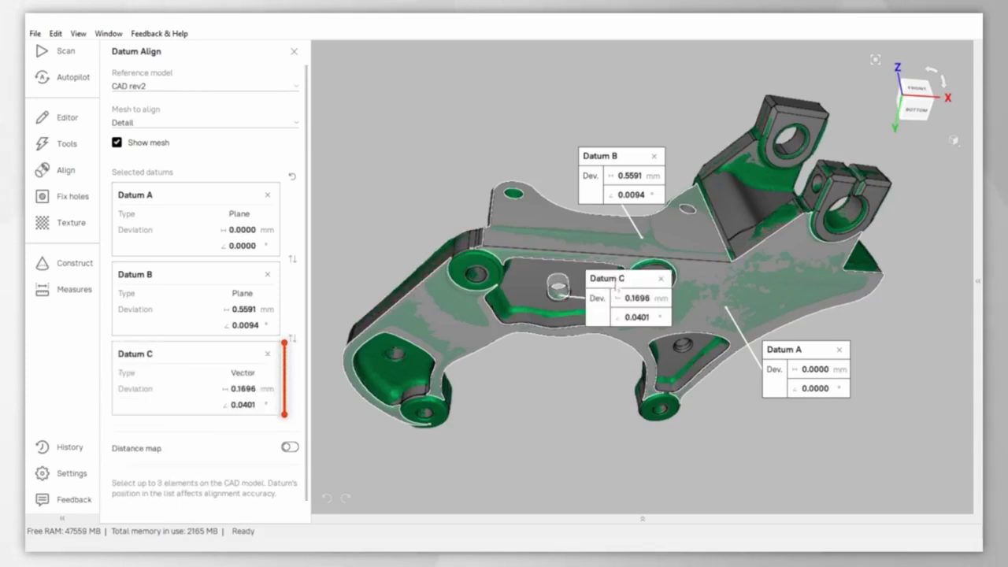
pyautogui.moveTo(613, 300); pyautogui.dragTo(535, 376)
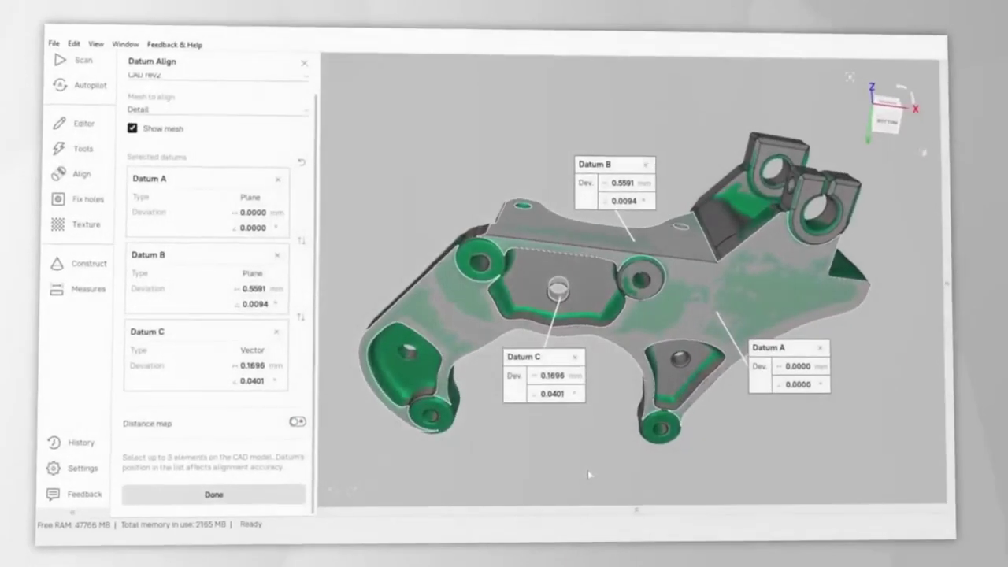
# Step: Turn on the distance map with search distance 3, calculate and save it, then finish with Done
pyautogui.click(297, 422)
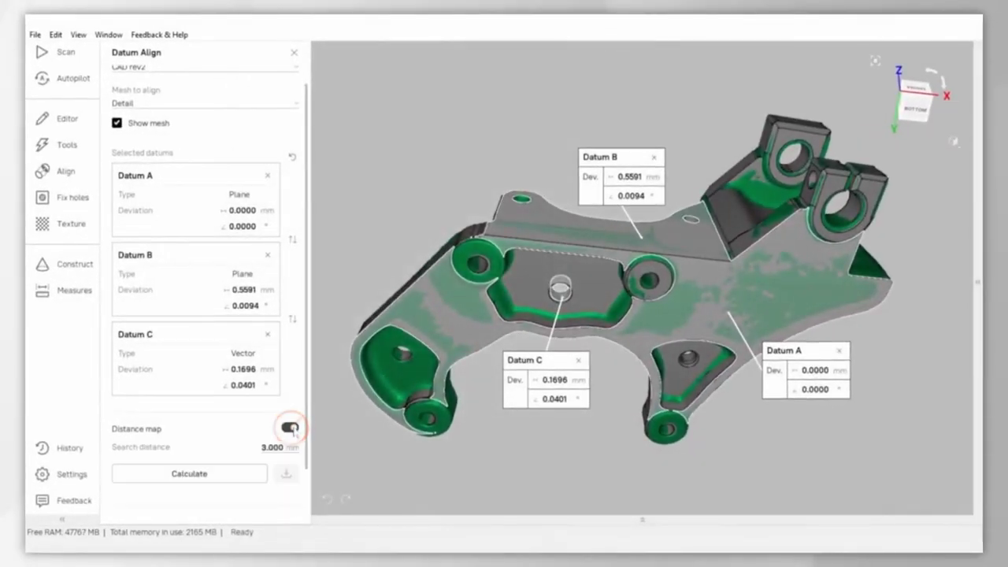
pyautogui.scroll(-2, 288, 417)
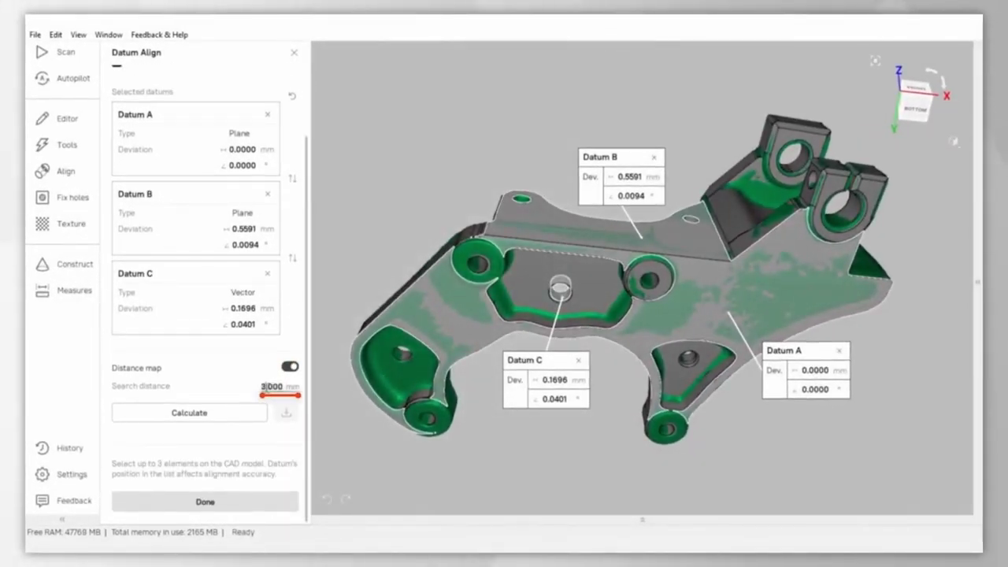
pyautogui.write('3')
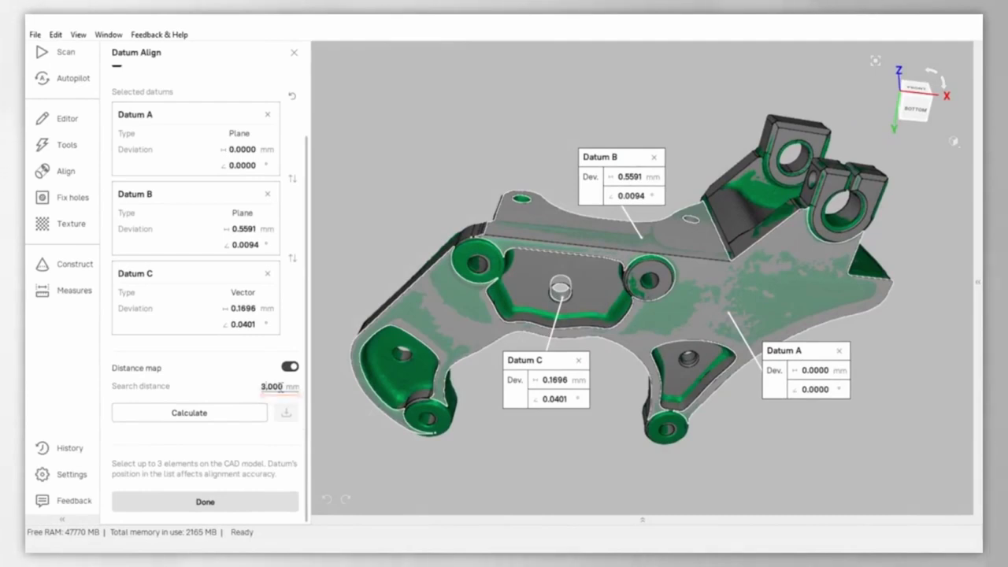
pyautogui.click(189, 413)
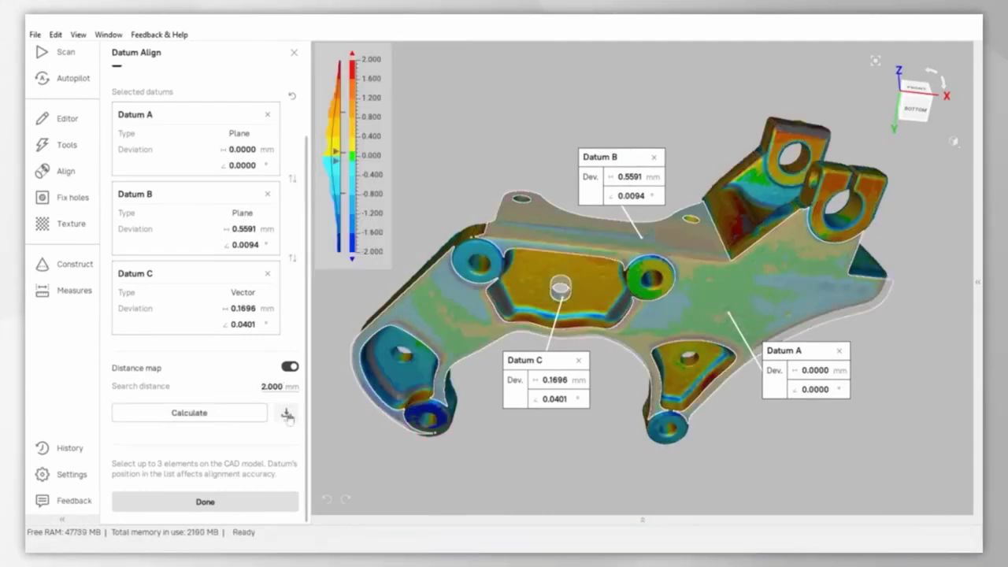
pyautogui.click(286, 415)
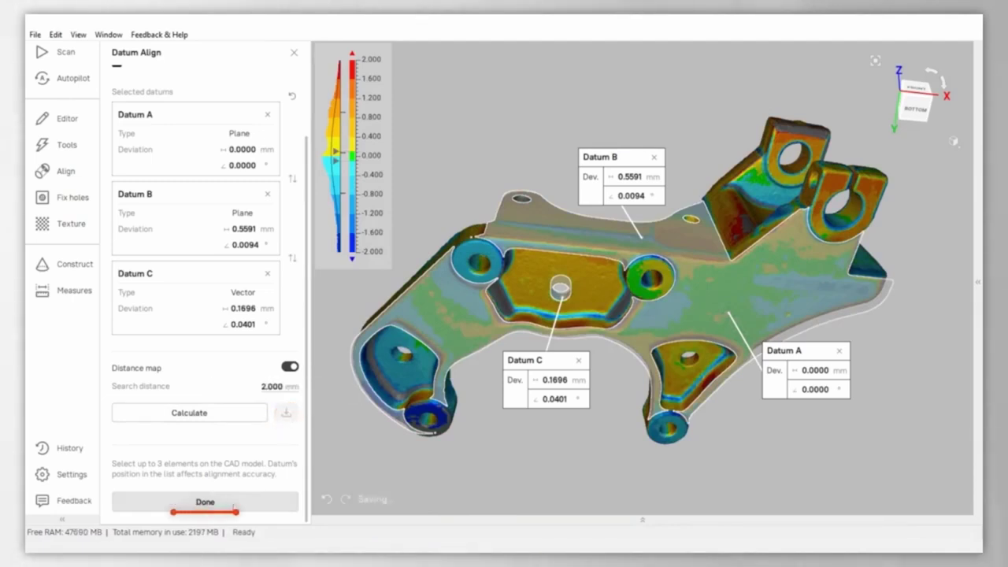
pyautogui.click(233, 506)
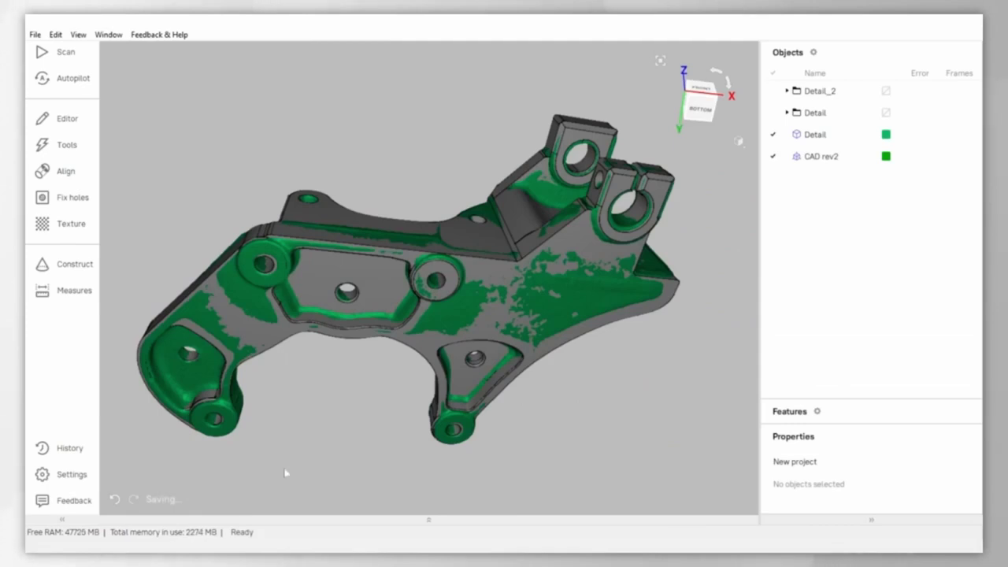
pyautogui.click(81, 296)
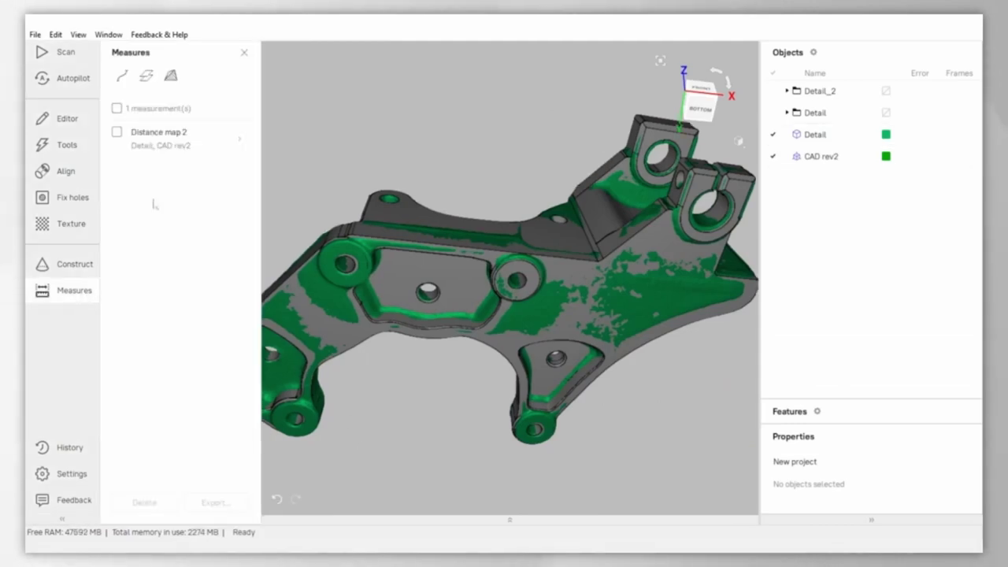
# Step: Tick Distance map 2 in Measures to show the colour deviation map on the part
pyautogui.click(157, 142)
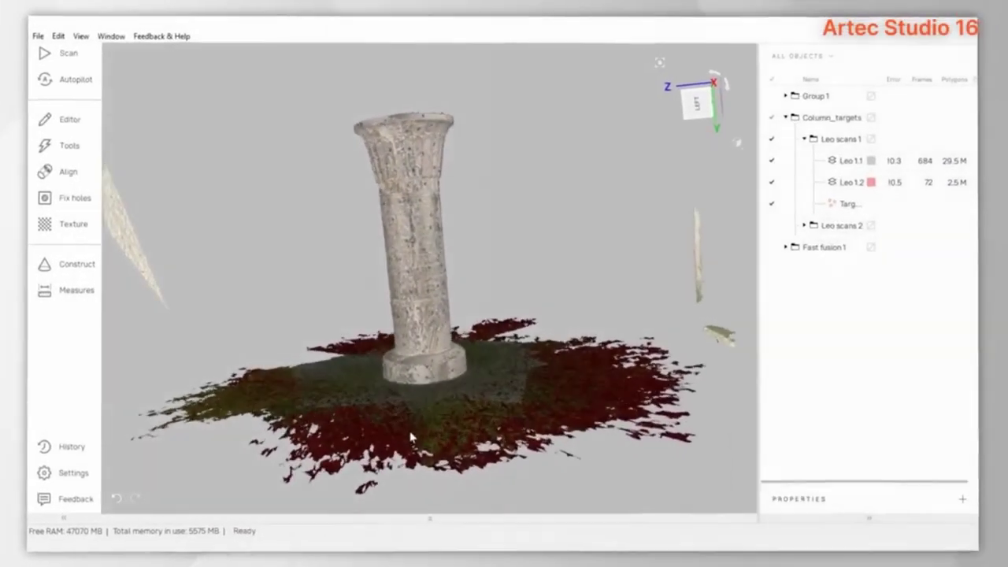
# Step: Orbit the column scan and view Tools with Global registration on Circular targets
pyautogui.moveTo(409, 437); pyautogui.dragTo(461, 437)
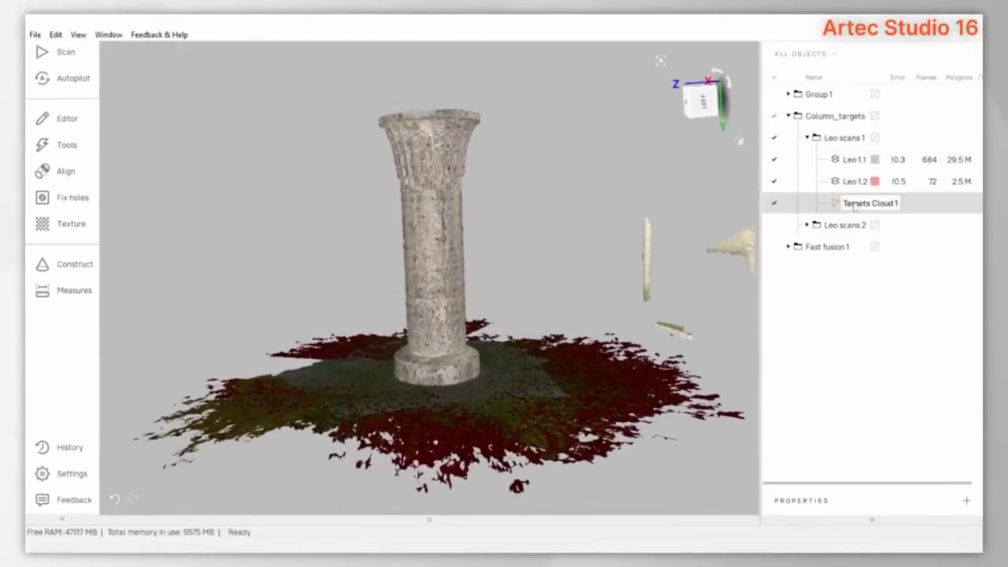
pyautogui.click(81, 155)
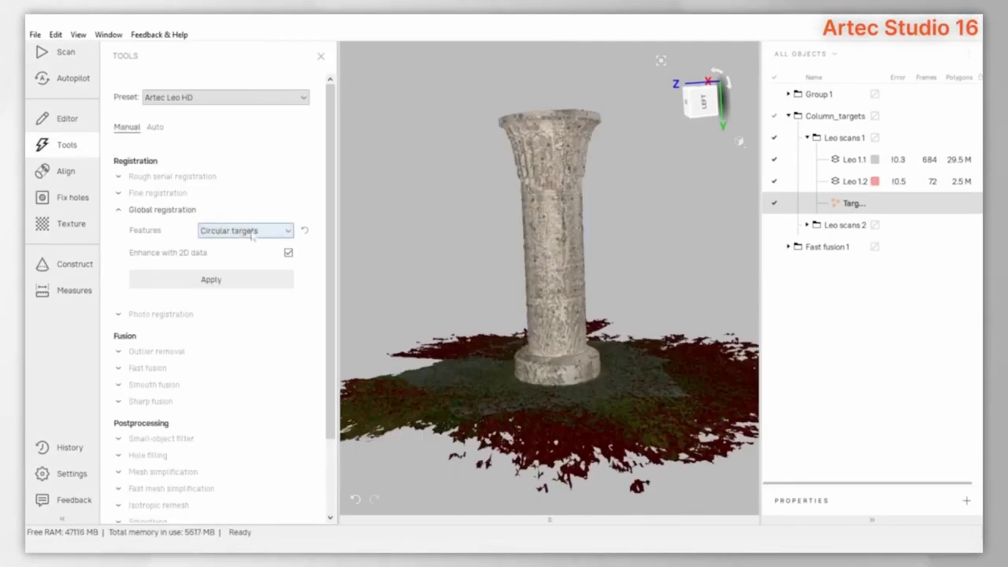
pyautogui.moveTo(576, 411)
pyautogui.mouseDown()
pyautogui.moveTo(543, 407)
pyautogui.moveTo(551, 413)
pyautogui.moveTo(575, 415)
pyautogui.moveTo(540, 396)
pyautogui.moveTo(466, 405)
pyautogui.moveTo(593, 415)
pyautogui.mouseUp()
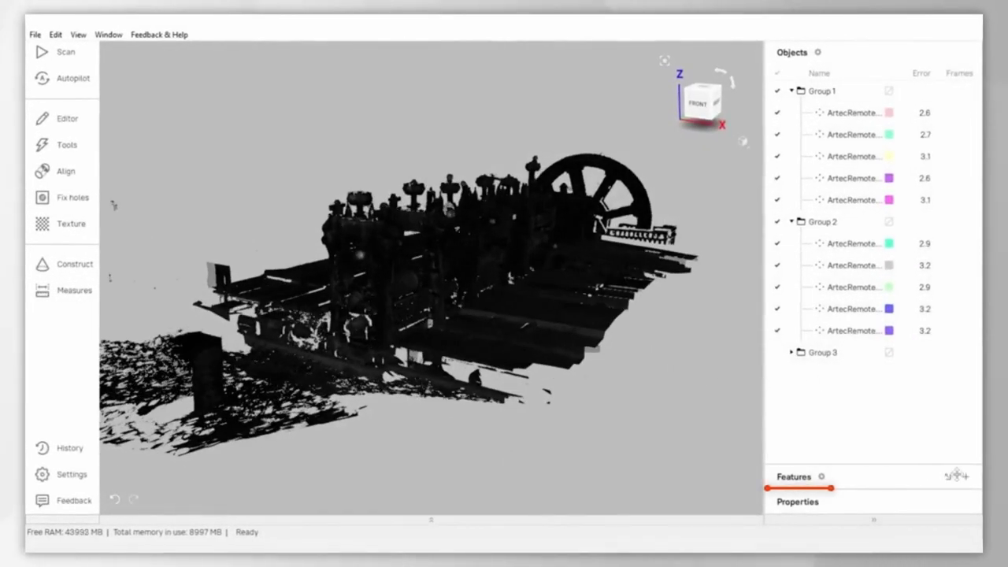
# Step: Expand the Features list and select two Group 1 scans and two Group 2 scans
pyautogui.click(965, 478)
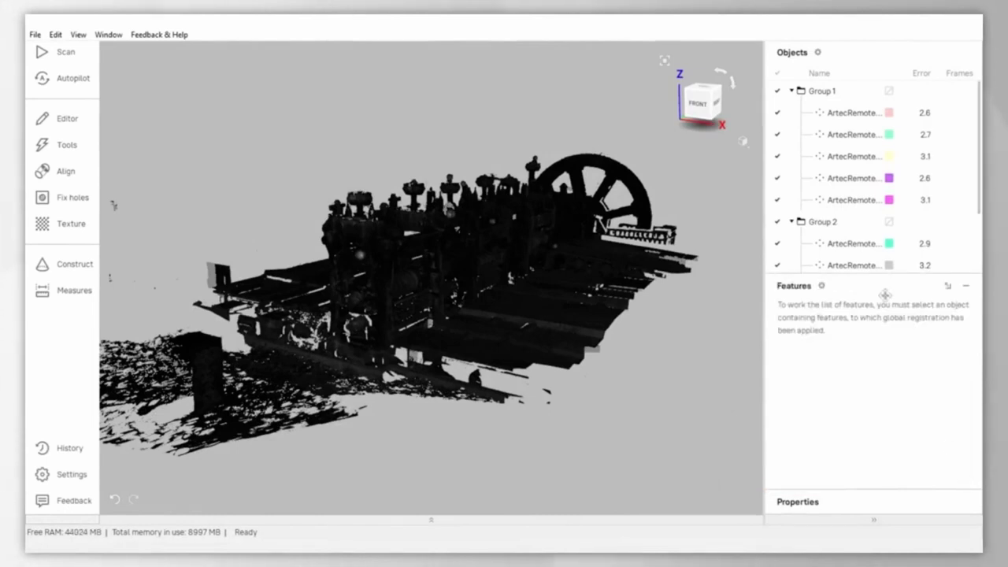
pyautogui.click(849, 117)
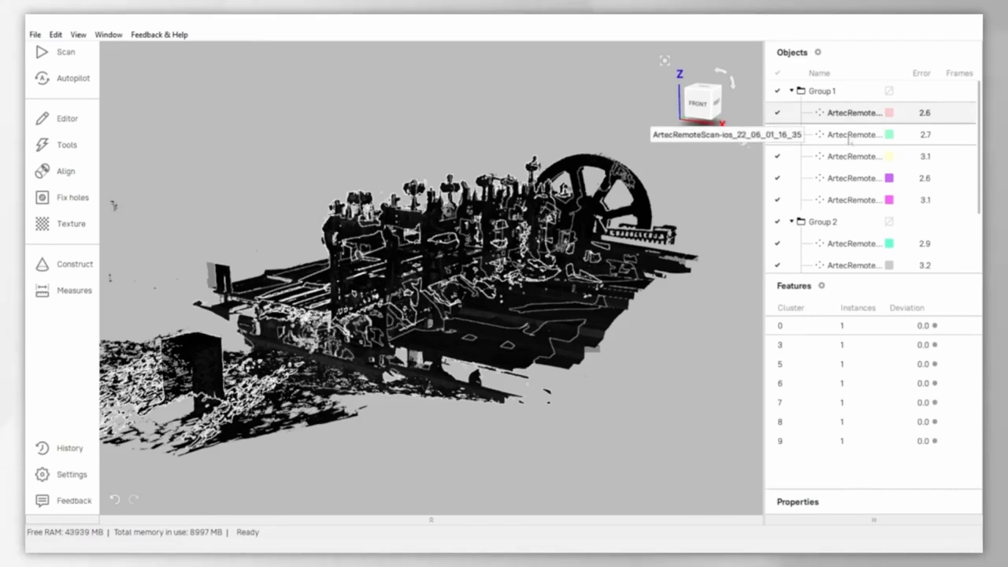
pyautogui.keyDown('ctrl'); pyautogui.click(852, 135); pyautogui.keyUp('ctrl')
pyautogui.keyDown('ctrl'); pyautogui.click(865, 244); pyautogui.keyUp('ctrl')
pyautogui.scroll(-1, 866, 246)
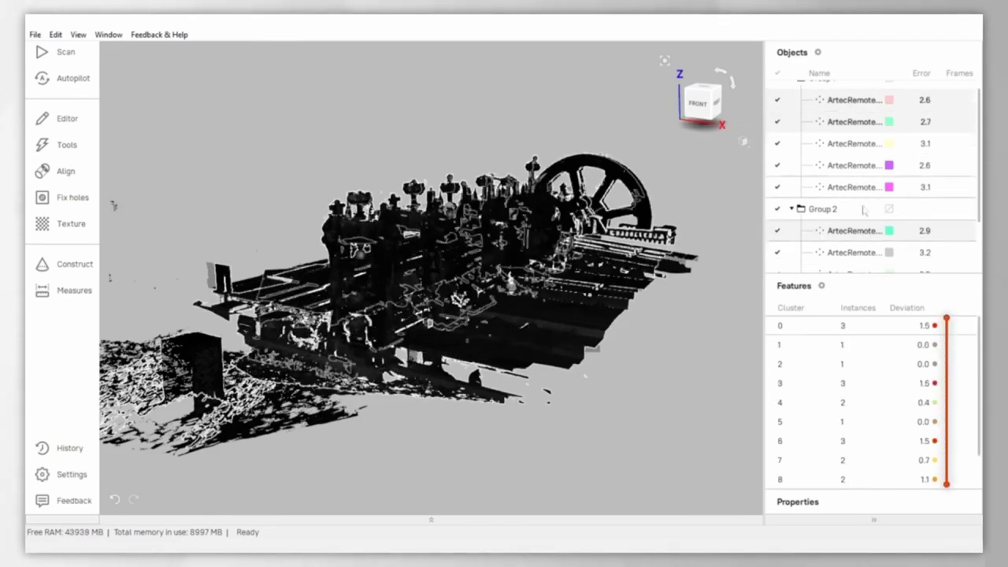
pyautogui.keyDown('ctrl'); pyautogui.click(858, 260); pyautogui.keyUp('ctrl')
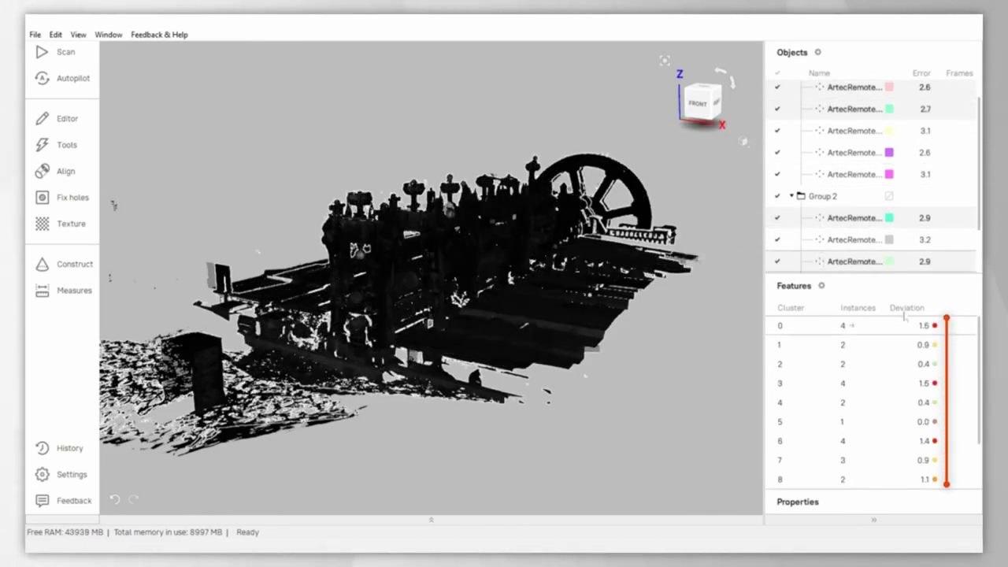
# Step: Float the Features list over the model, select cluster 11, and rotate the point cloud
pyautogui.moveTo(924, 283); pyautogui.dragTo(690, 207)
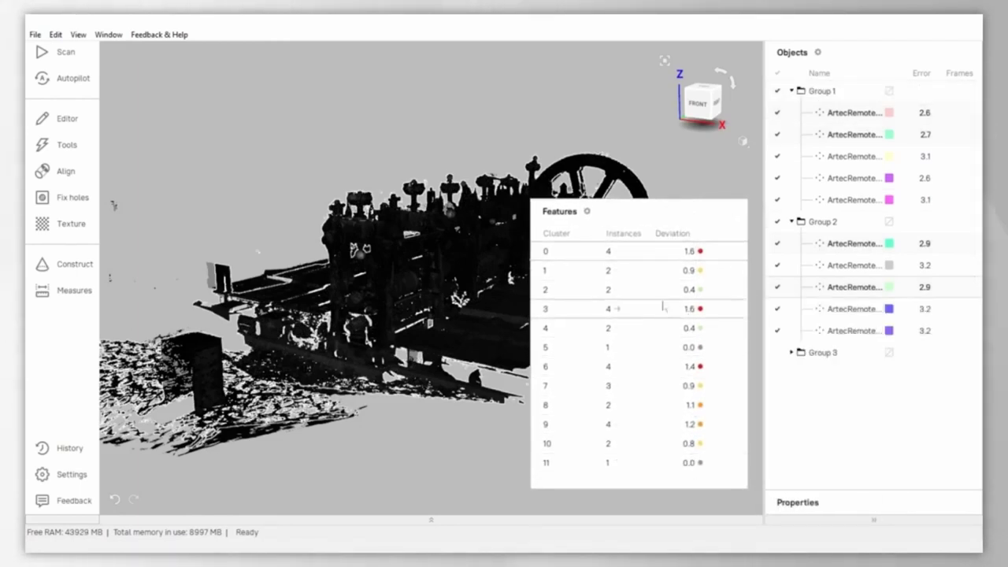
pyautogui.click(658, 462)
pyautogui.scroll(5, 481, 250)
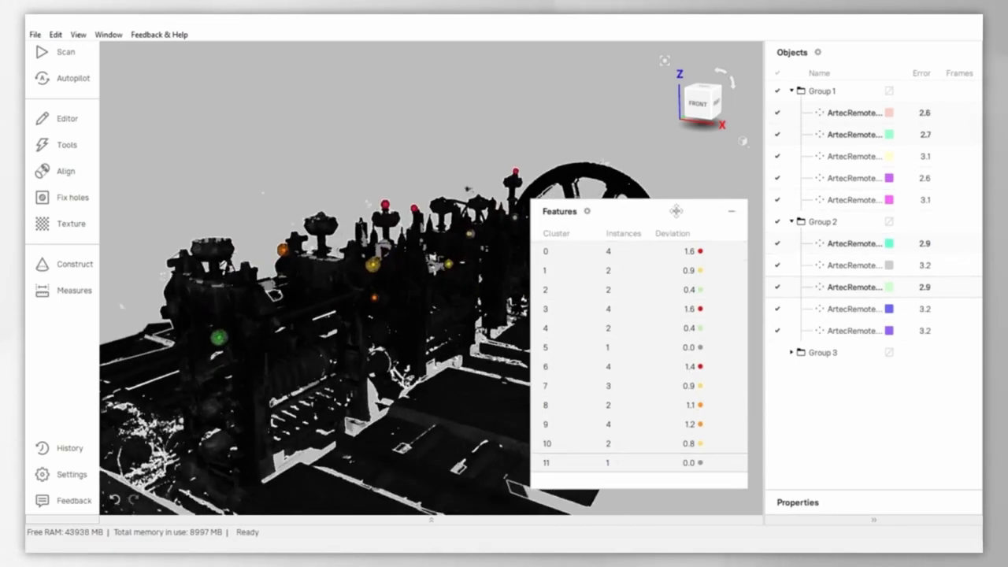
pyautogui.moveTo(676, 210); pyautogui.dragTo(666, 400)
pyautogui.moveTo(503, 410); pyautogui.dragTo(358, 411)
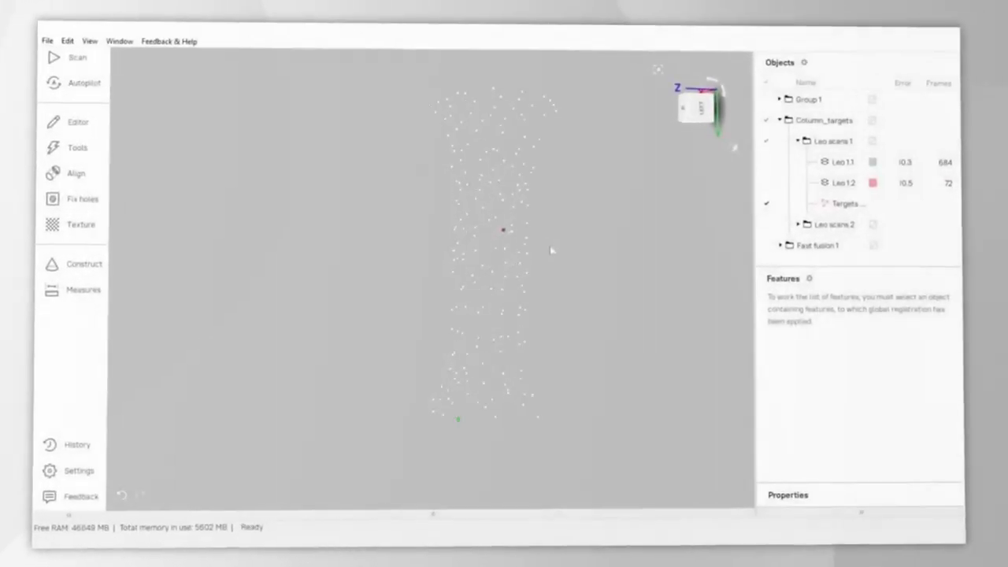
# Step: Make the Leo 1.1 and Leo 1.2 scans visible
pyautogui.moveTo(554, 250); pyautogui.dragTo(501, 250)
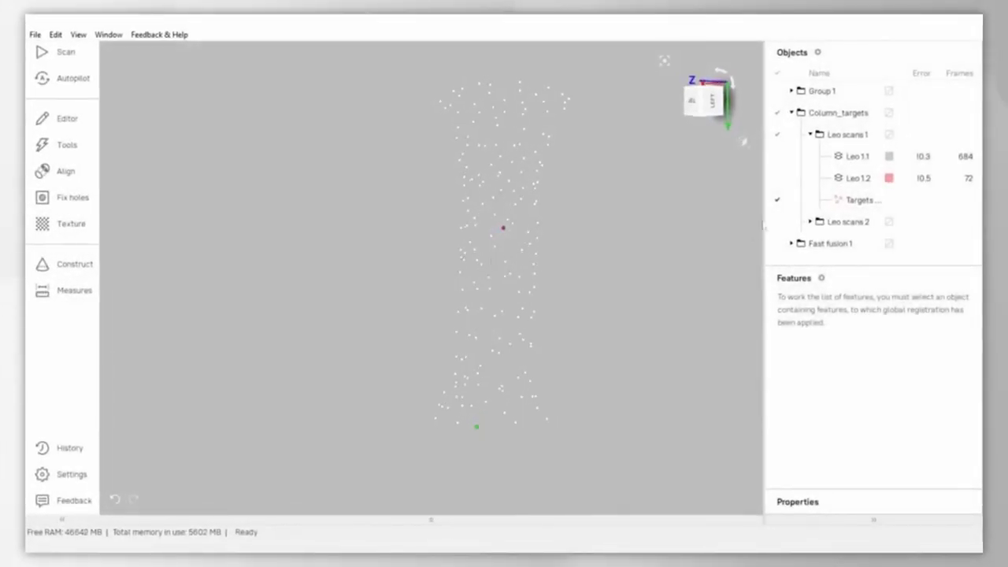
pyautogui.click(777, 178)
pyautogui.click(777, 156)
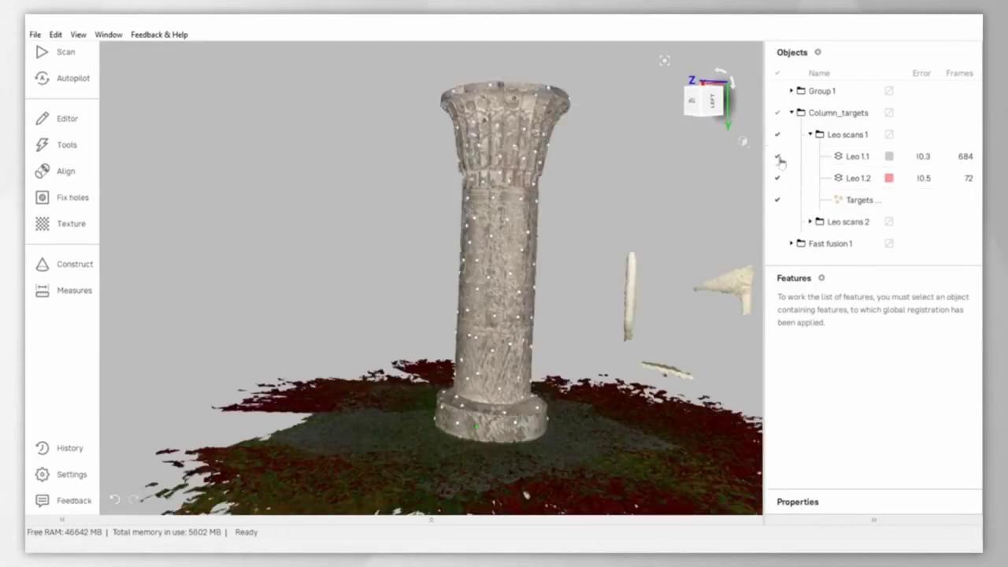
# Step: Select the Targets and Leo 1.1, locate cluster 1001 on the column, and orbit around it
pyautogui.click(858, 200)
pyautogui.click(851, 156)
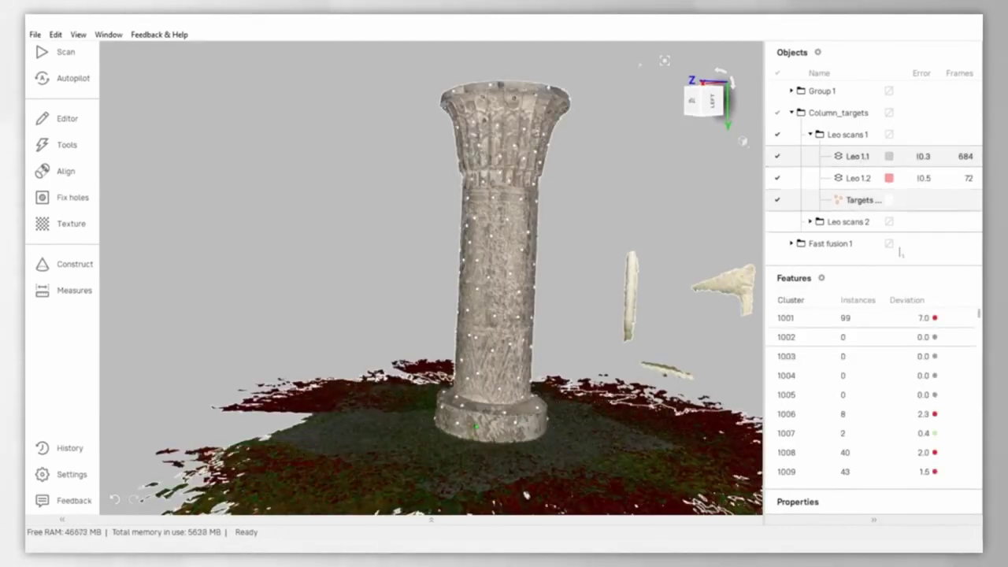
pyautogui.click(880, 317)
pyautogui.scroll(-5, 879, 355)
pyautogui.scroll(5, 903, 435)
pyautogui.moveTo(469, 223); pyautogui.dragTo(371, 252)
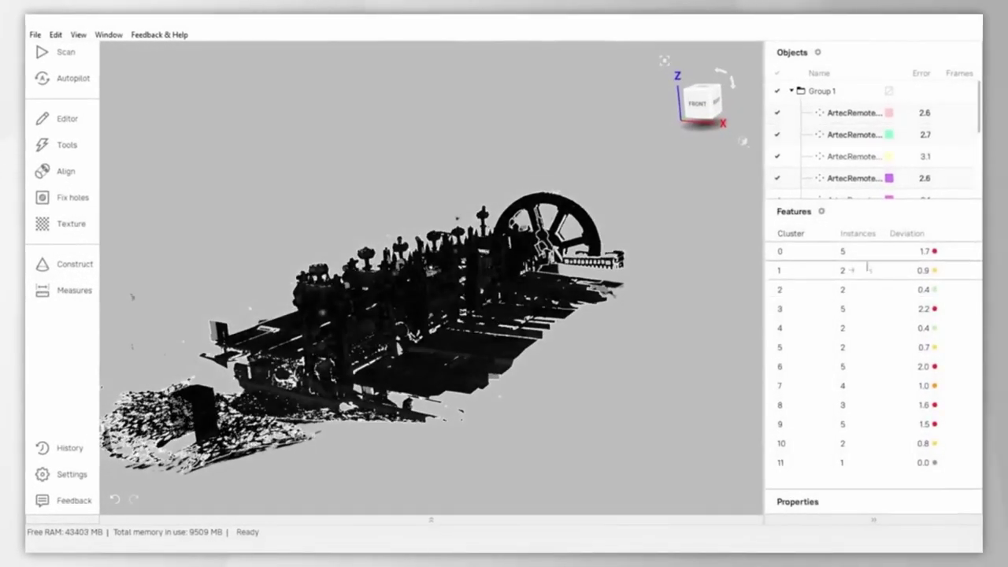
# Step: Sort clusters by instance count, open Cluster 3, and check instances 1, 4, 3 and 0
pyautogui.click(863, 240)
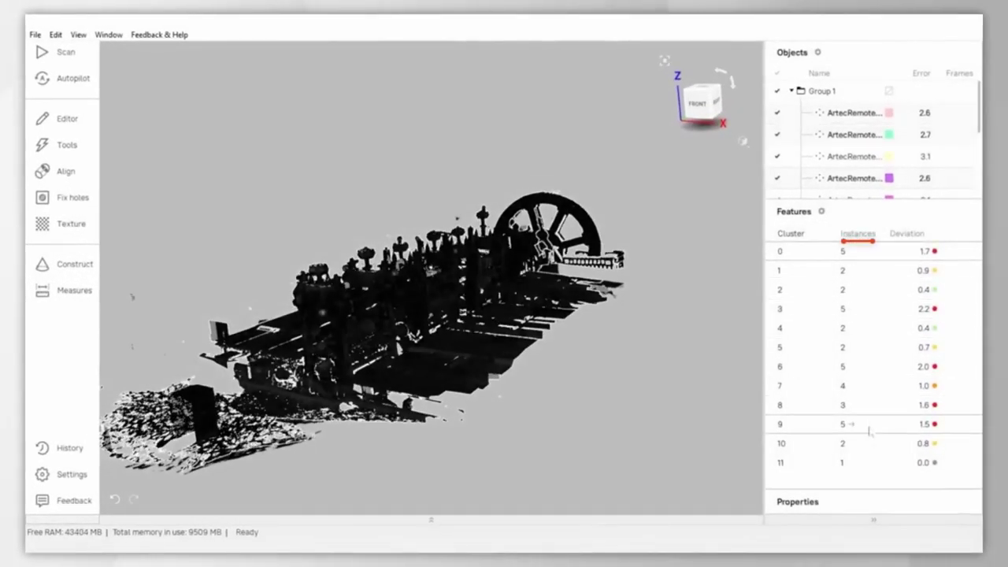
pyautogui.doubleClick(848, 310)
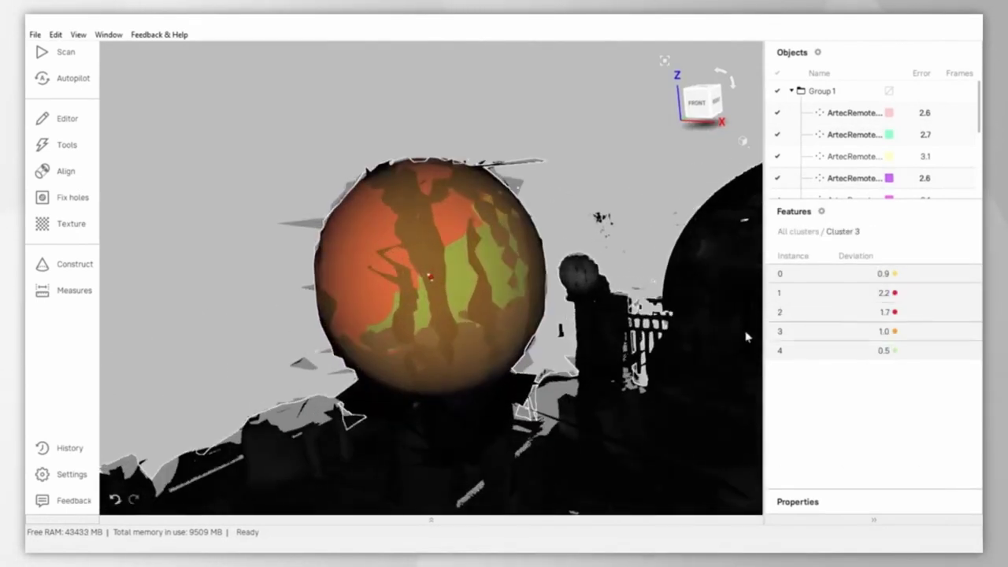
pyautogui.click(862, 296)
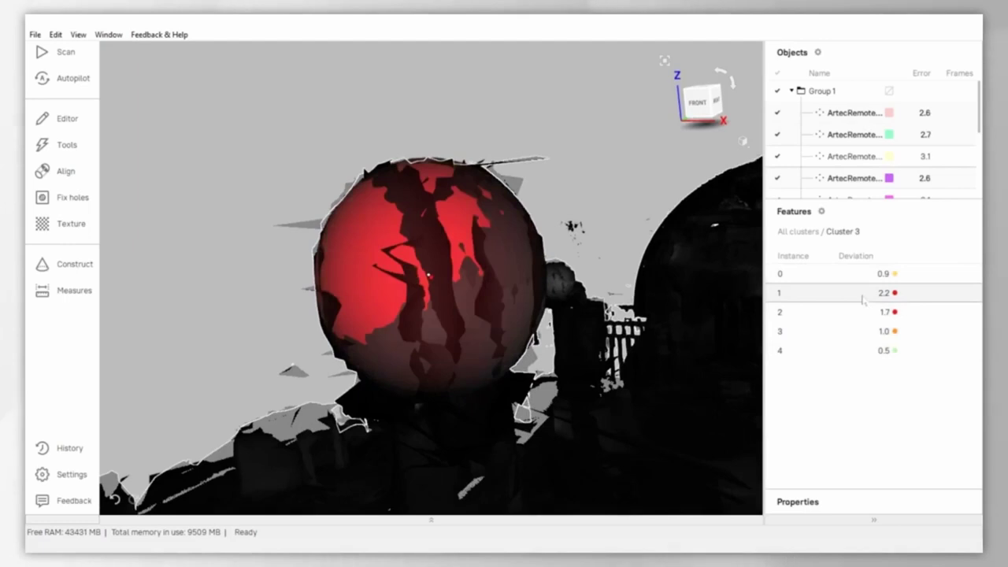
pyautogui.click(864, 352)
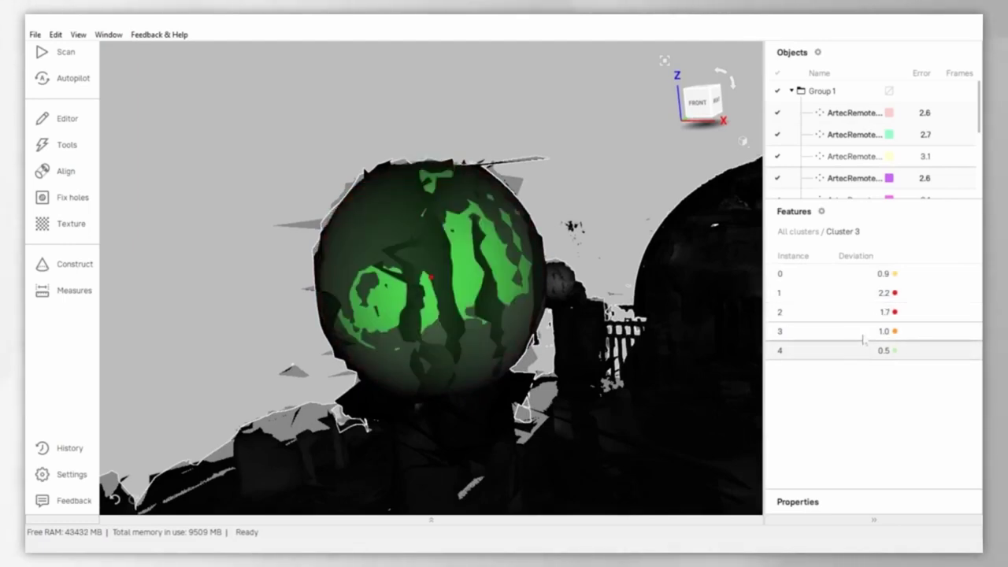
pyautogui.click(863, 332)
pyautogui.click(864, 273)
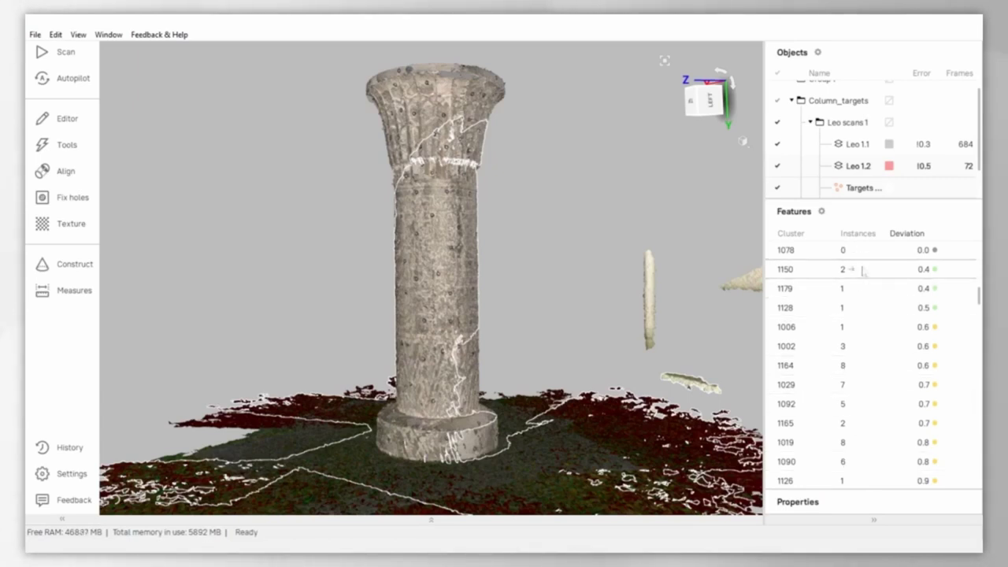
# Step: Create a new targets cloud from the column's target cluster 1163
pyautogui.scroll(-3, 863, 276)
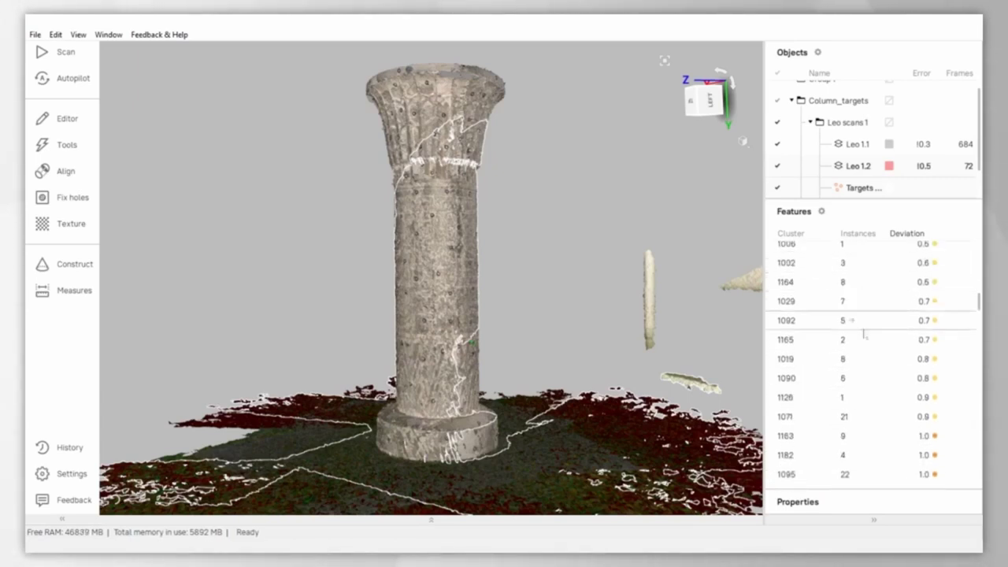
pyautogui.click(865, 436)
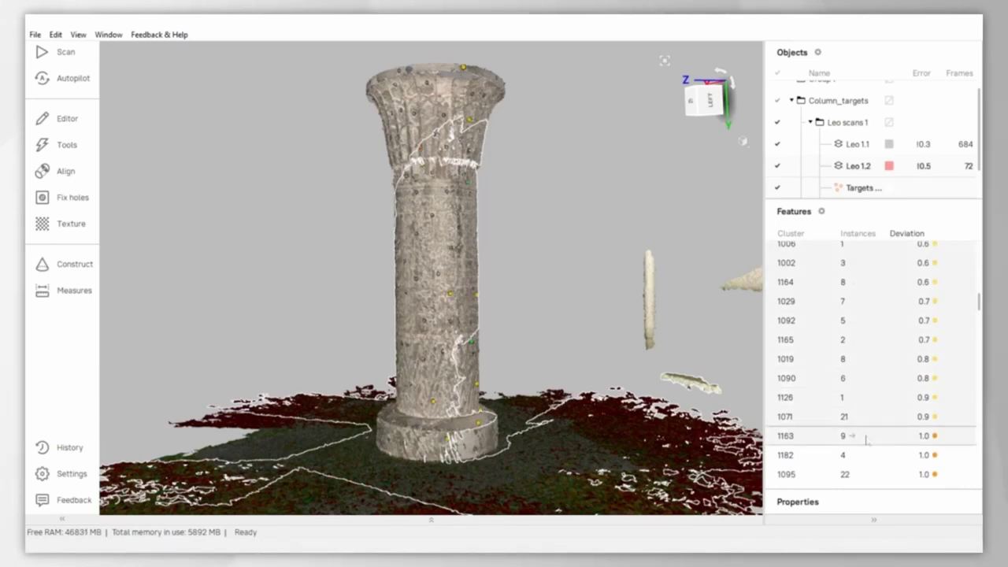
pyautogui.rightClick(823, 286)
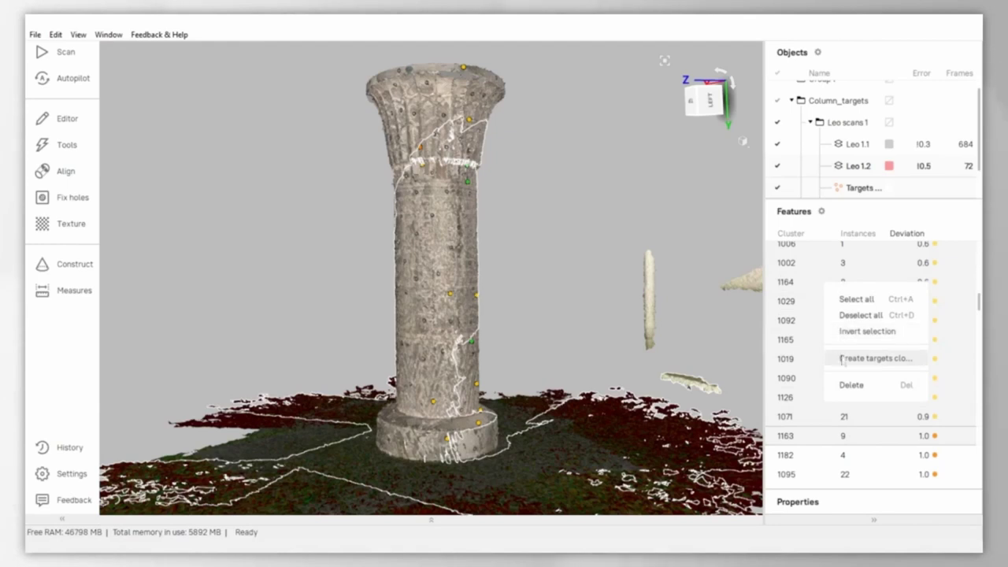
pyautogui.click(886, 367)
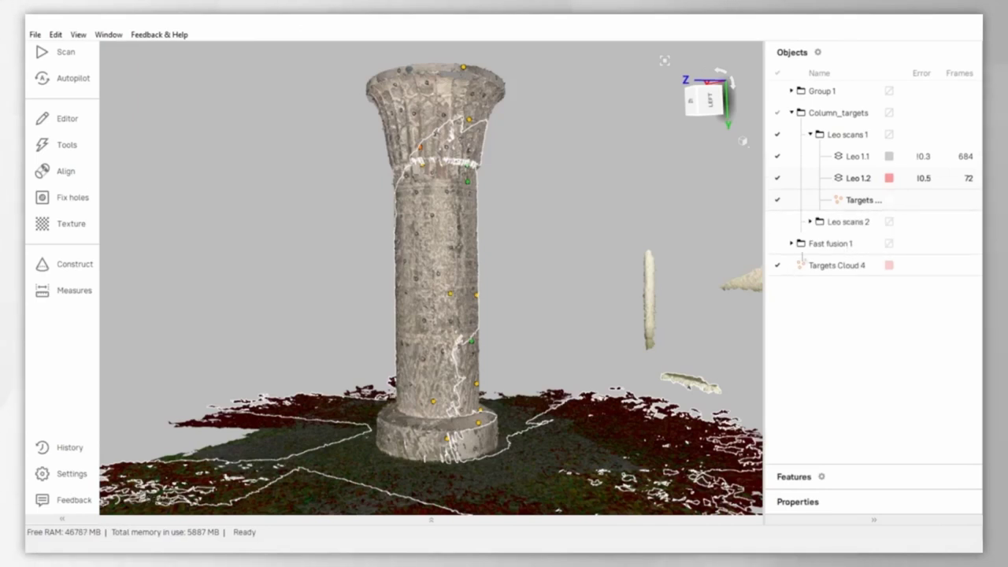
# Step: Select Targets Cloud 4 and expand its list of feature clusters
pyautogui.click(846, 270)
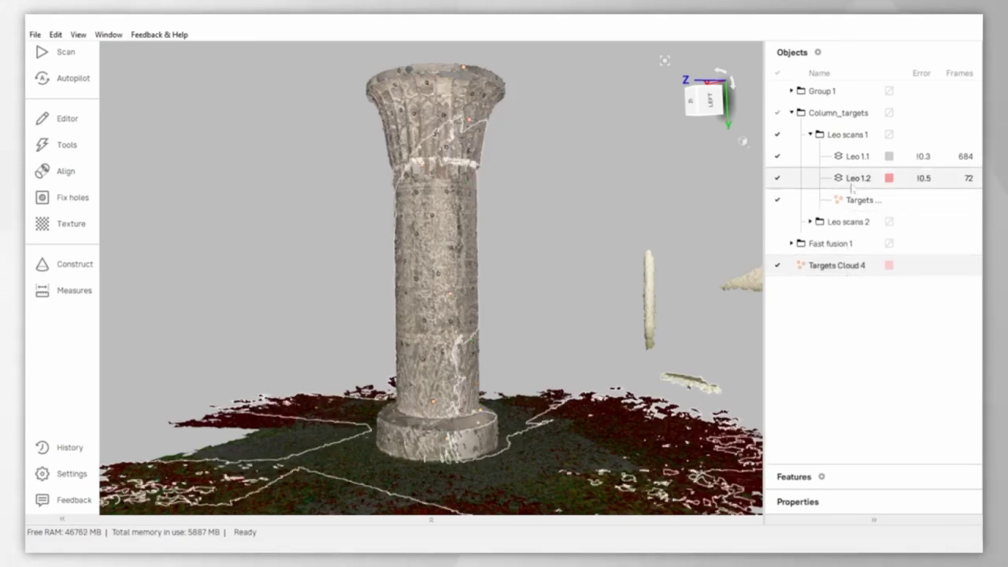
pyautogui.click(968, 484)
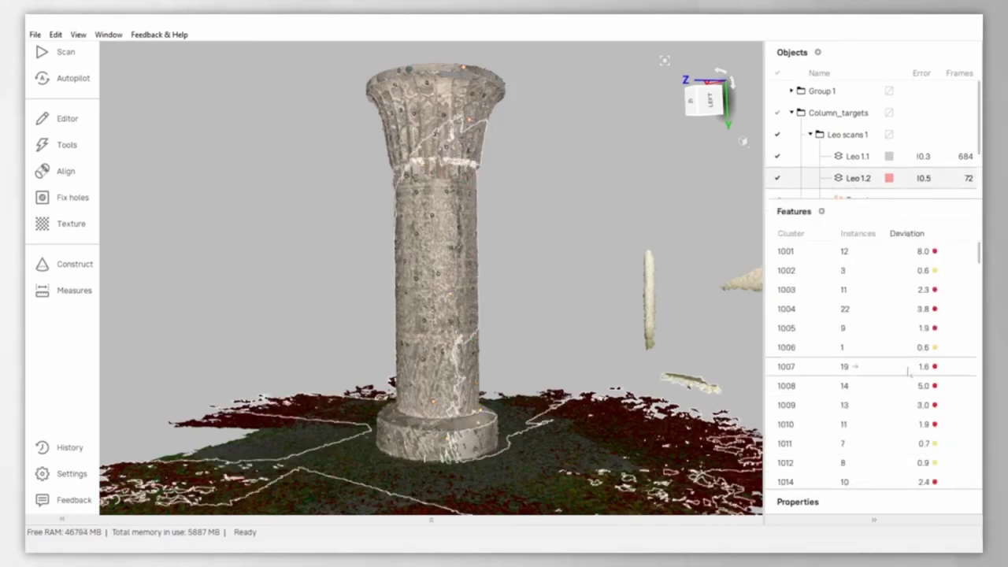
pyautogui.scroll(-10, 907, 366)
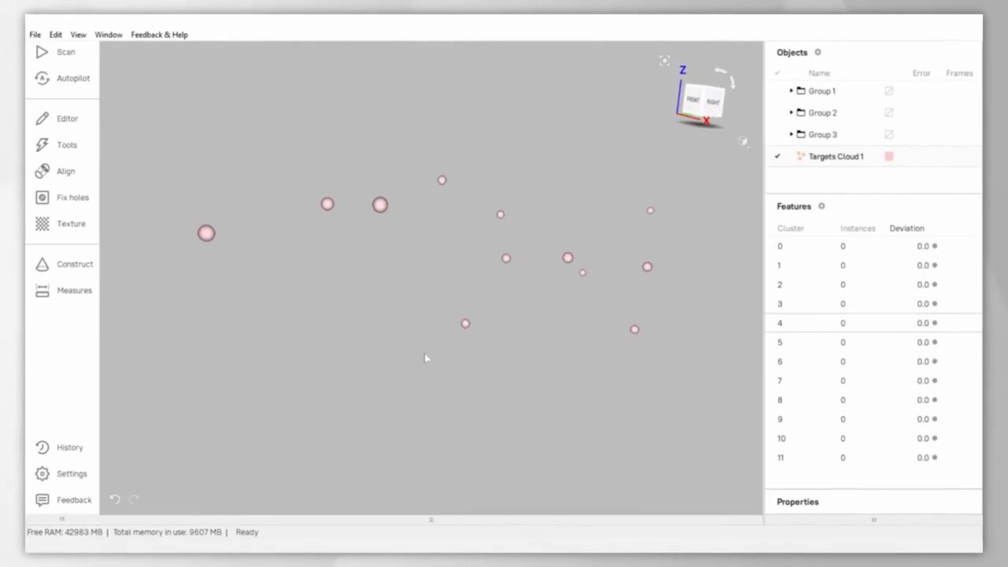
# Step: Measure the distance between two target spheres with Measures > Distance, giving 4297.45 mm
pyautogui.click(75, 290)
pyautogui.click(122, 78)
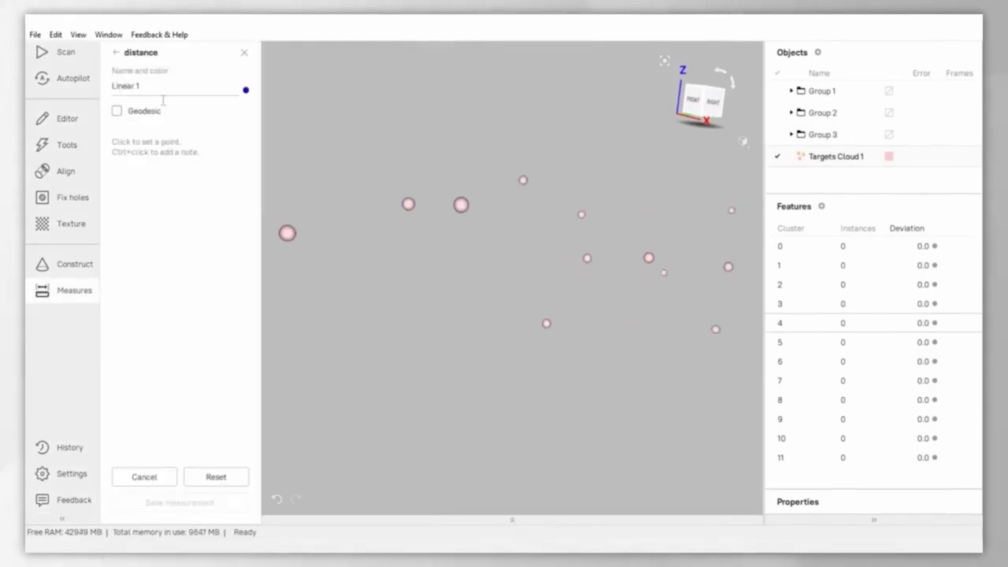
pyautogui.click(288, 234)
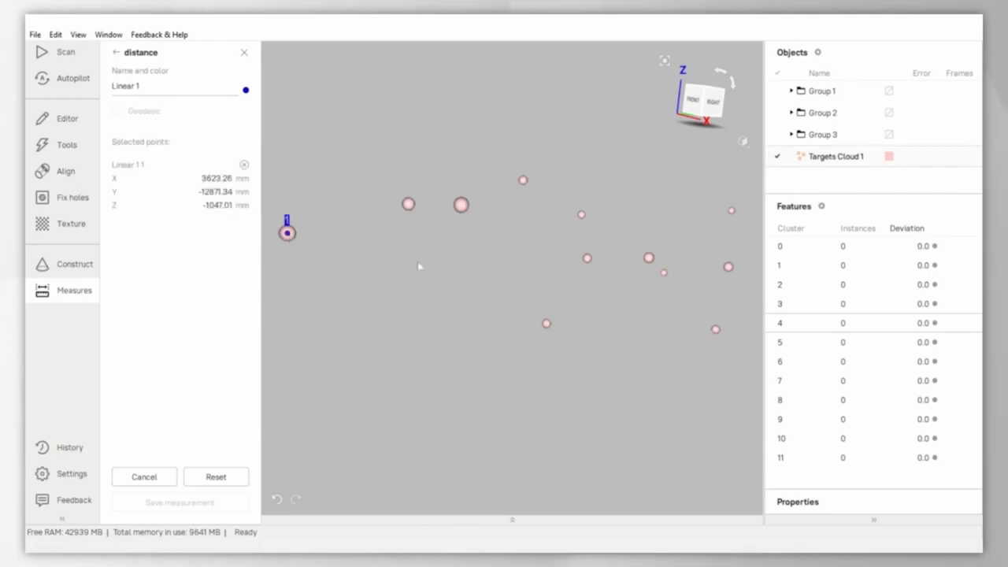
pyautogui.click(586, 258)
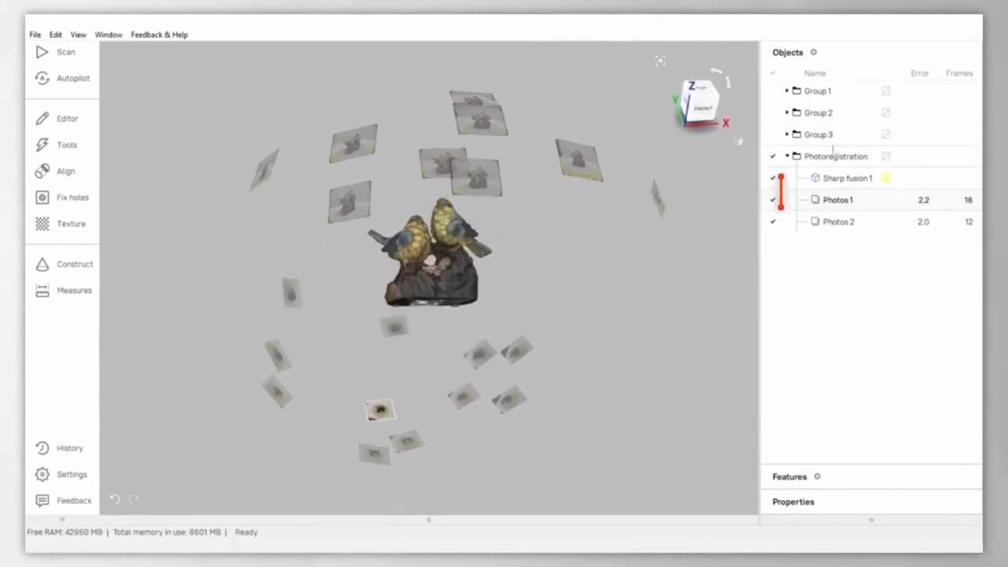
# Step: Open Photos 1's image list and preview the failed photo IMG_20220114_122303.jpg
pyautogui.doubleClick(838, 203)
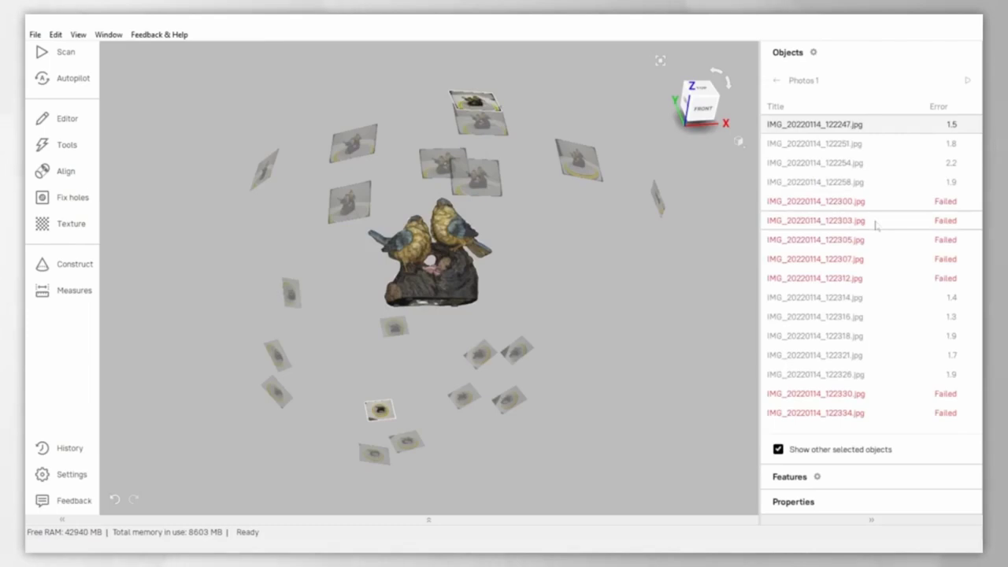
pyautogui.doubleClick(875, 221)
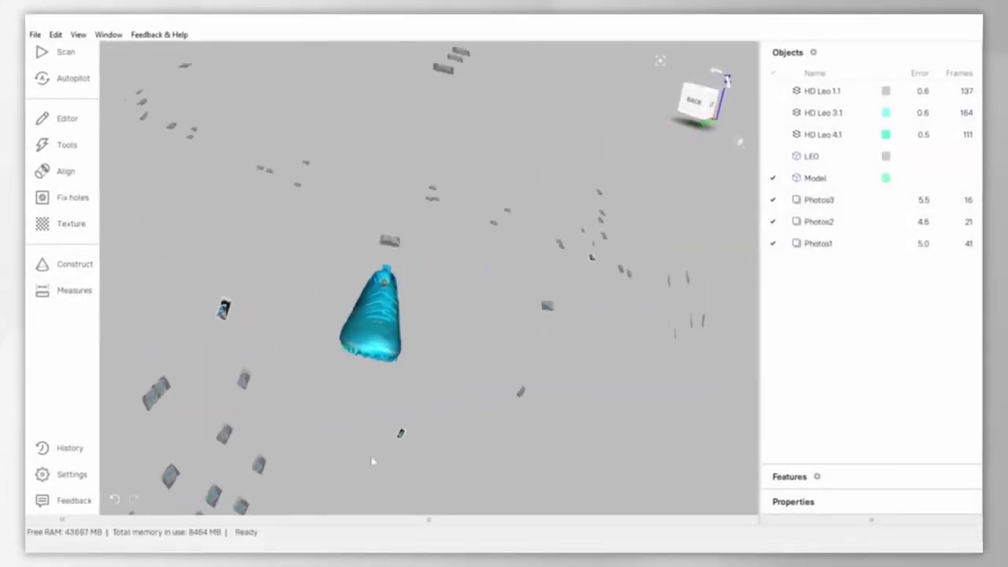
# Step: Orbit the shoe to a side view and jump to a camera's viewpoint with its photo overlaid
pyautogui.moveTo(373, 461); pyautogui.dragTo(583, 460)
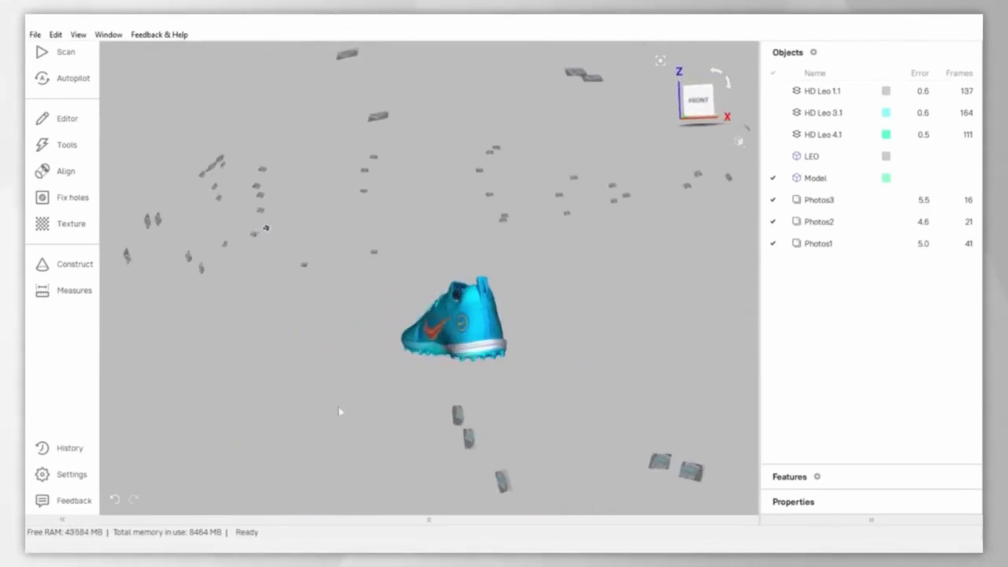
pyautogui.moveTo(304, 406); pyautogui.dragTo(248, 460)
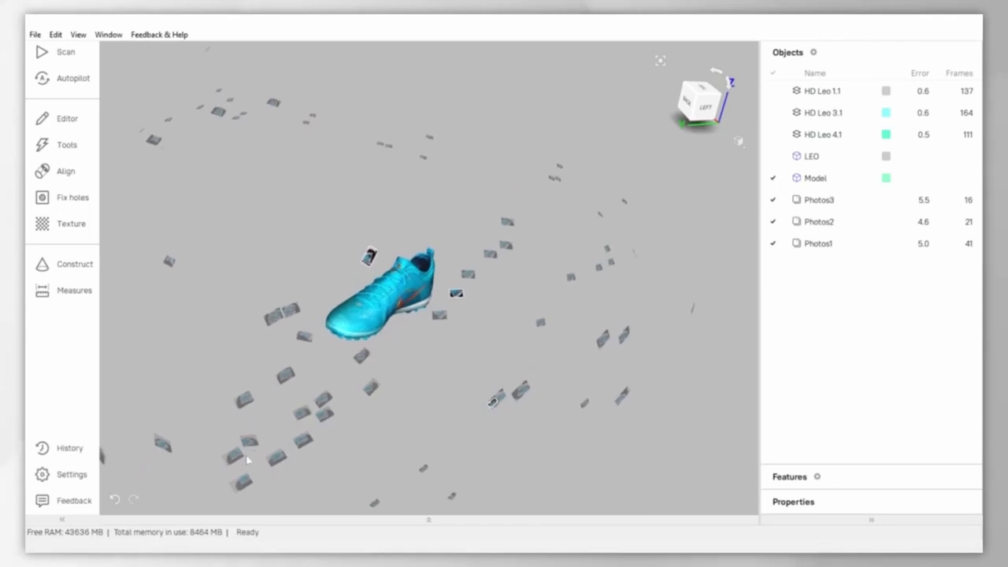
pyautogui.click(456, 295)
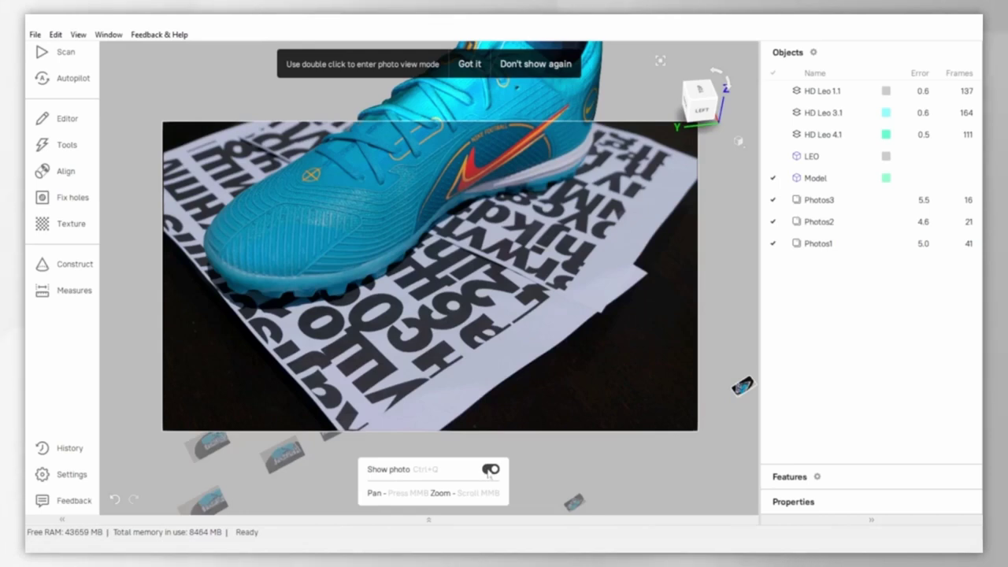
# Step: Turn the photo overlay off and back on, then pan to bring the shoe into view
pyautogui.click(489, 470)
pyautogui.click(489, 470)
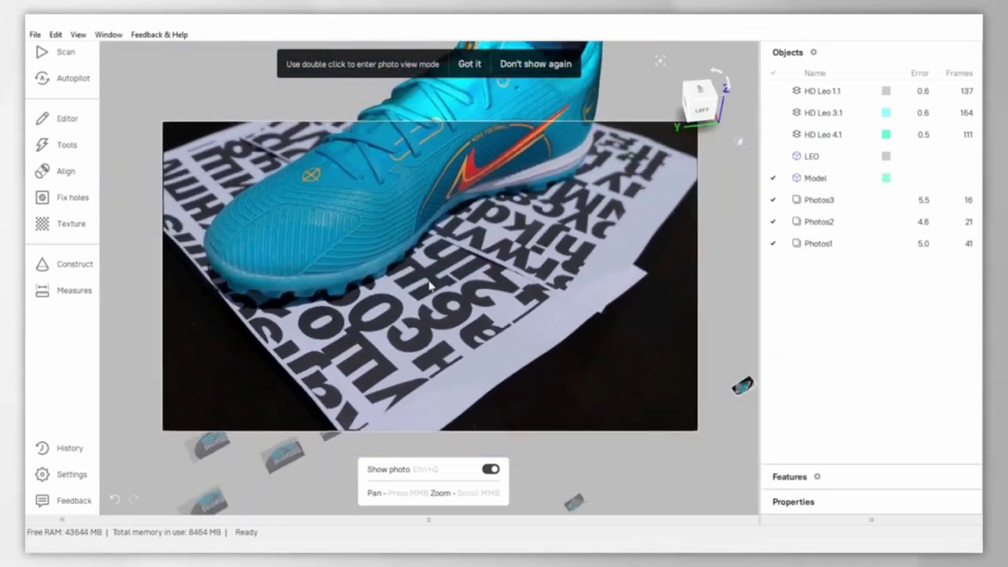
pyautogui.moveTo(431, 287); pyautogui.dragTo(410, 426, button='middle')
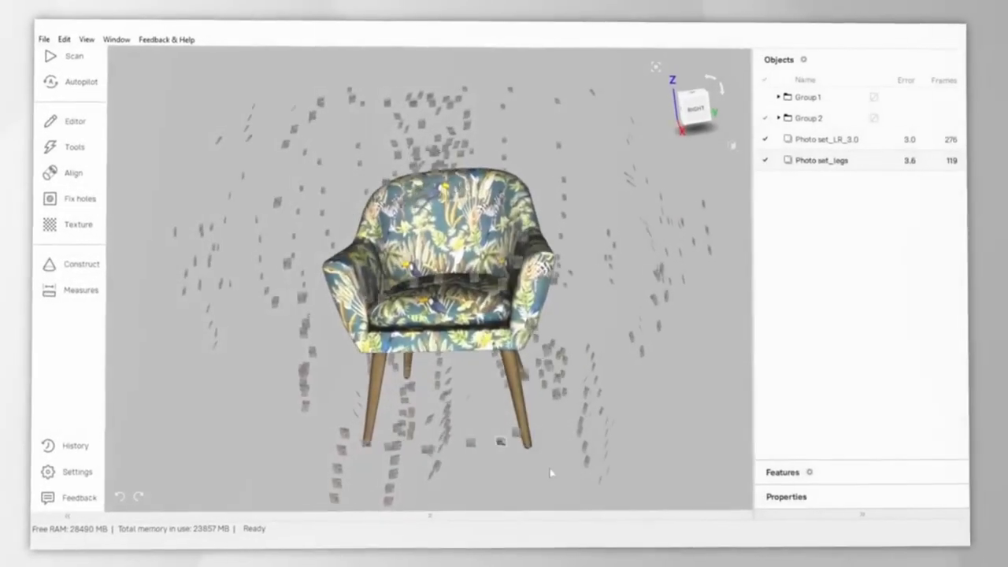
# Step: Sort the Photo set_legs images by error and delete the worst one, IMG_8176.jpg
pyautogui.doubleClick(823, 156)
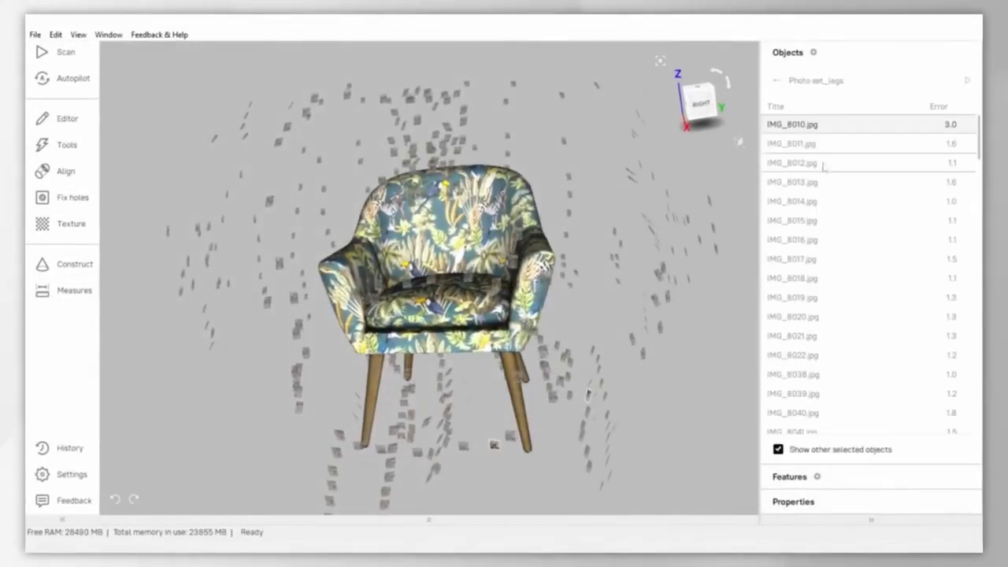
pyautogui.click(937, 106)
pyautogui.rightClick(890, 133)
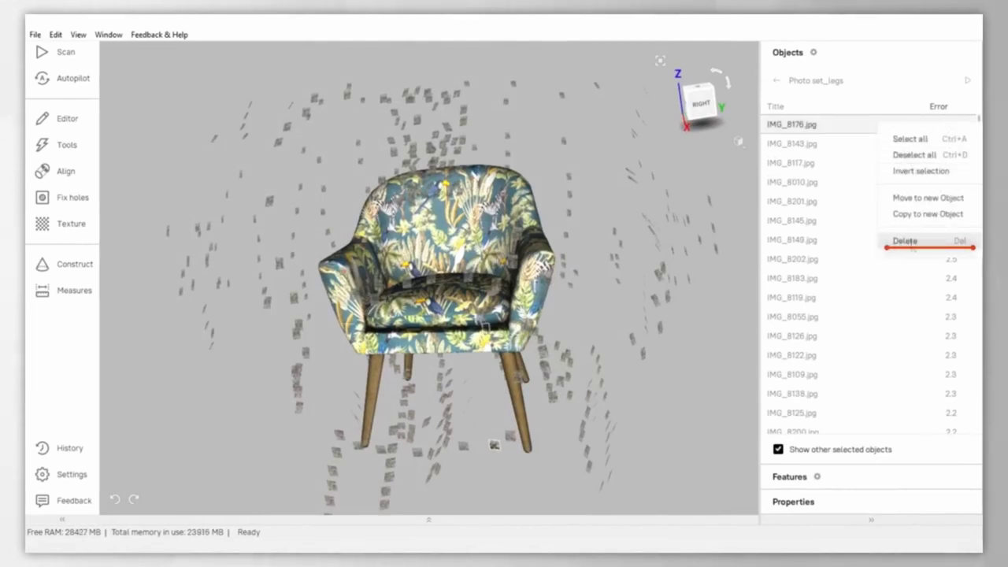
pyautogui.click(907, 241)
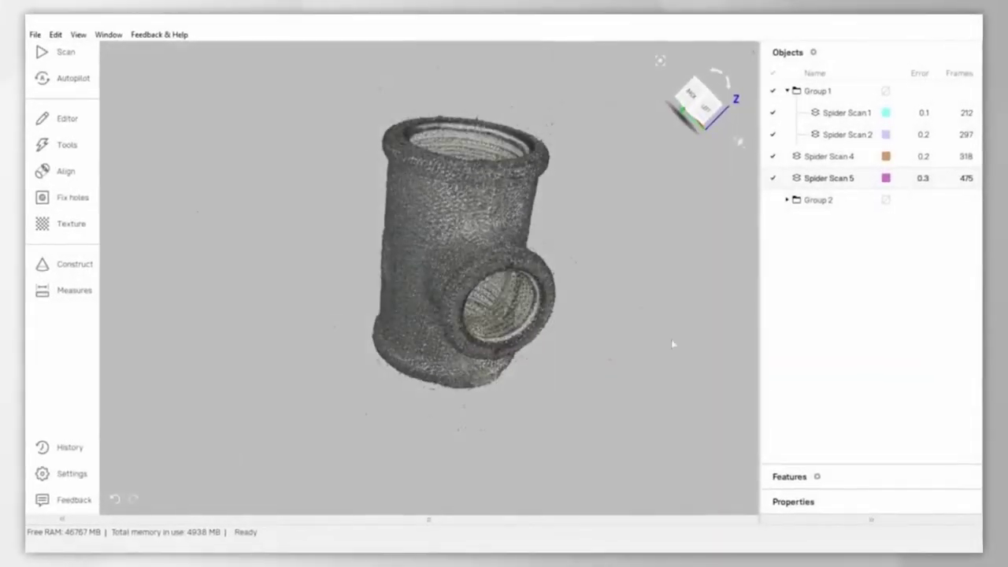
# Step: Sort Spider Scan 5's frames by error and select the two worst, 126 and 131
pyautogui.doubleClick(921, 180)
pyautogui.click(898, 106)
pyautogui.moveTo(910, 126); pyautogui.dragTo(911, 143)
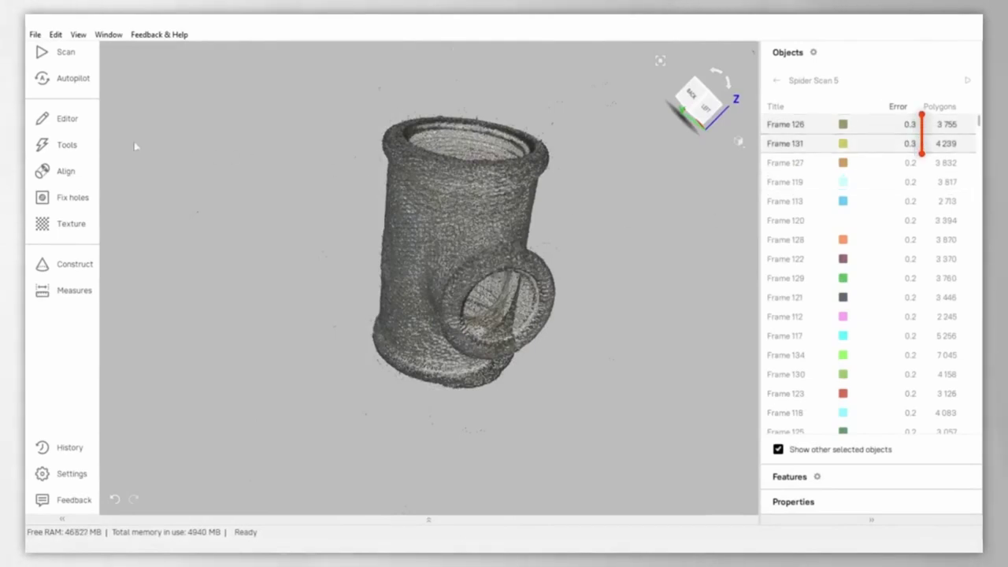
# Step: Set Sharp fusion to 0.2 mm 3D resolution with erroneous frames excluded
pyautogui.click(67, 145)
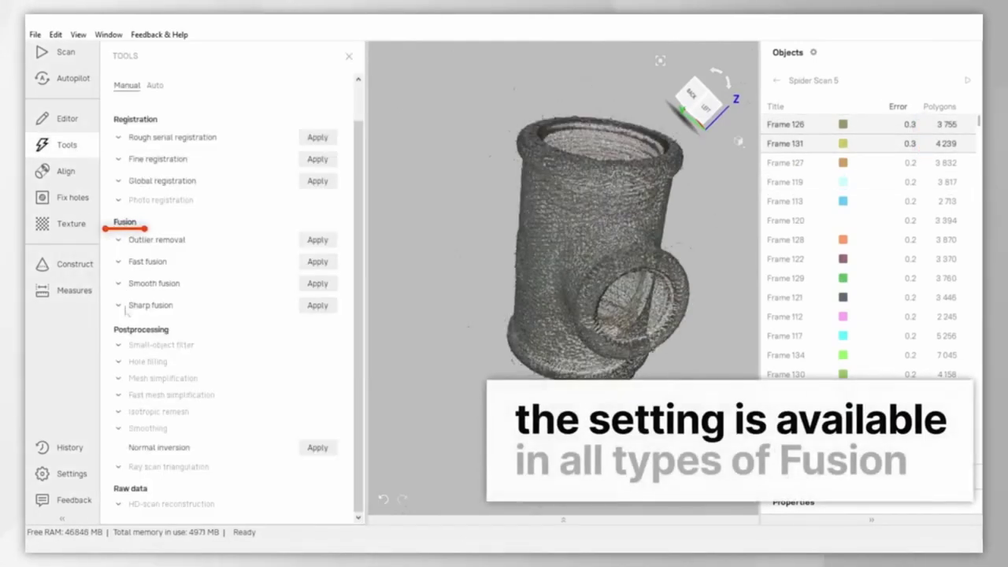
pyautogui.click(125, 308)
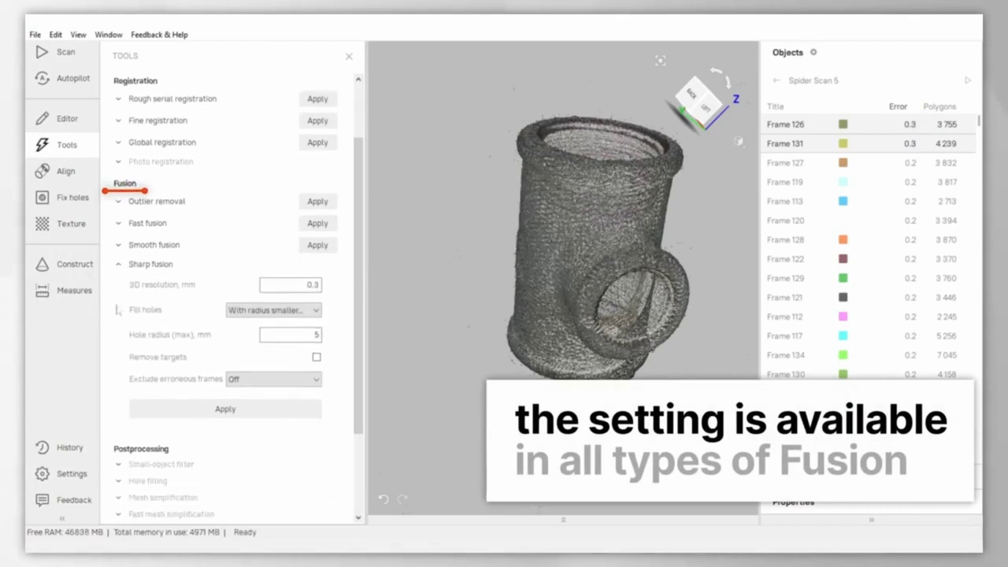
pyautogui.doubleClick(308, 284)
pyautogui.write('0.2')
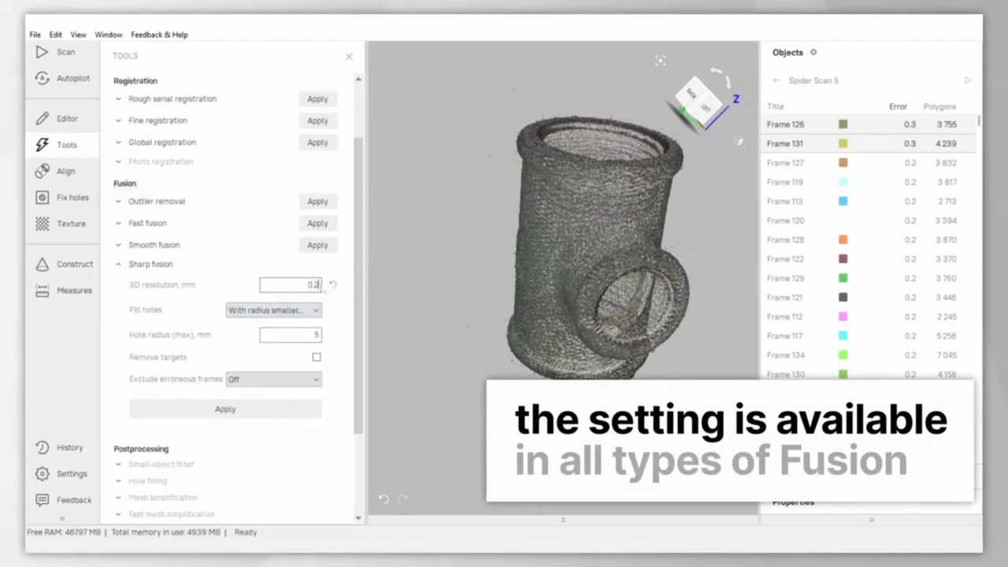
pyautogui.click(315, 379)
pyautogui.click(310, 397)
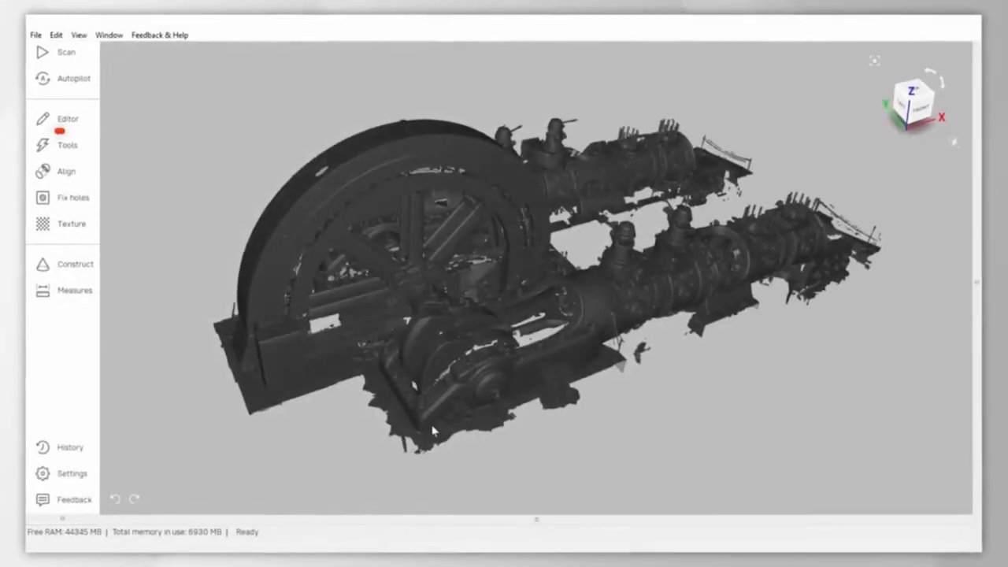
# Step: With the Eraser, select the red-marked linkage parts on the engine scan and erase them
pyautogui.click(67, 118)
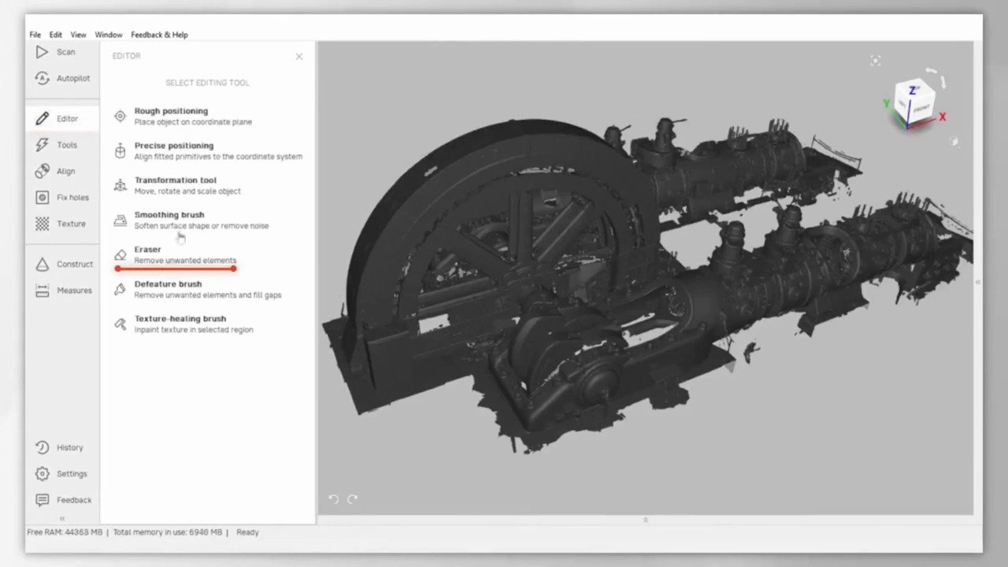
pyautogui.click(163, 258)
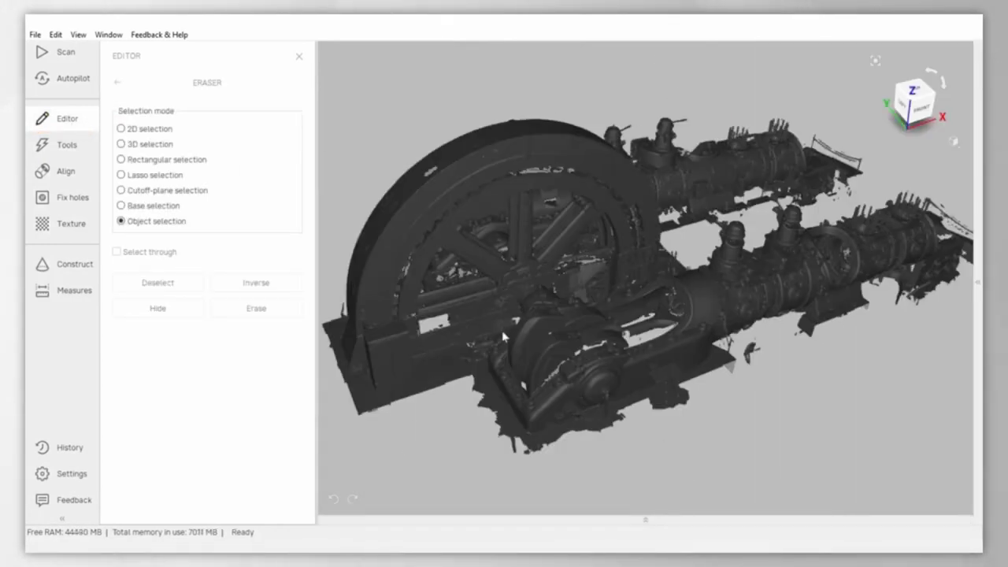
pyautogui.moveTo(551, 283); pyautogui.dragTo(541, 417)
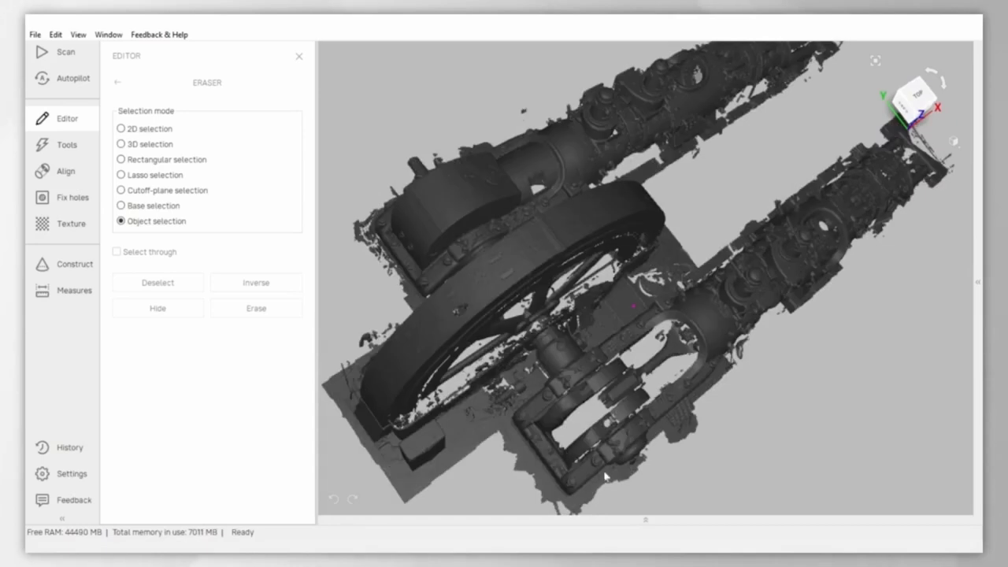
pyautogui.scroll(5, 555, 385)
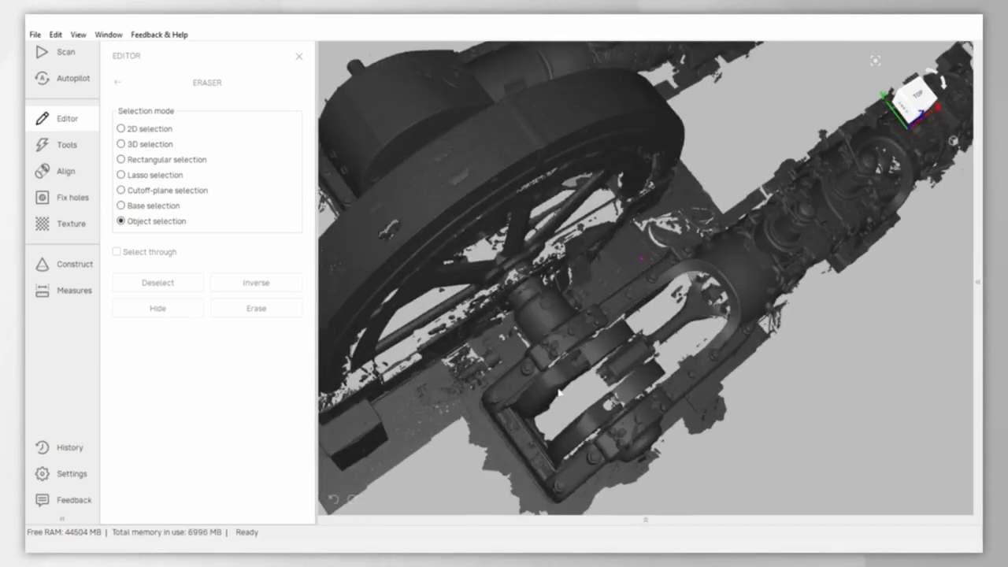
pyautogui.click(556, 384)
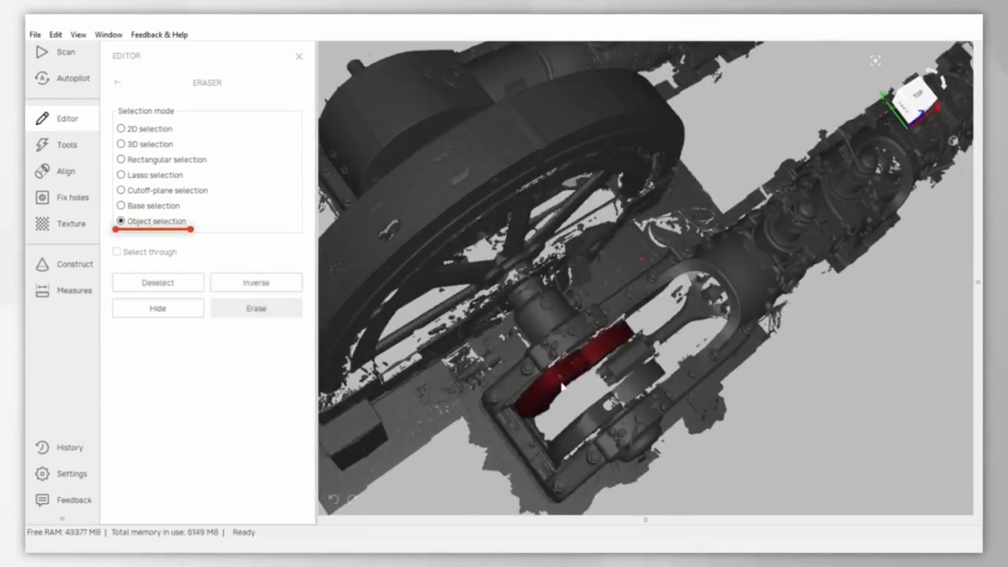
pyautogui.click(621, 367)
pyautogui.moveTo(622, 403)
pyautogui.mouseDown()
pyautogui.moveTo(607, 378)
pyautogui.moveTo(613, 367)
pyautogui.mouseUp()
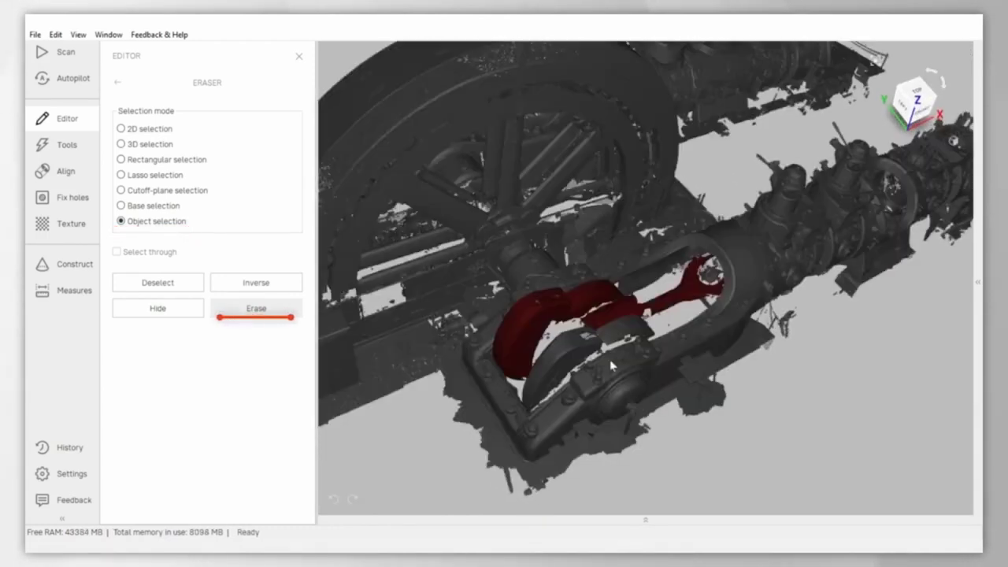
pyautogui.click(255, 308)
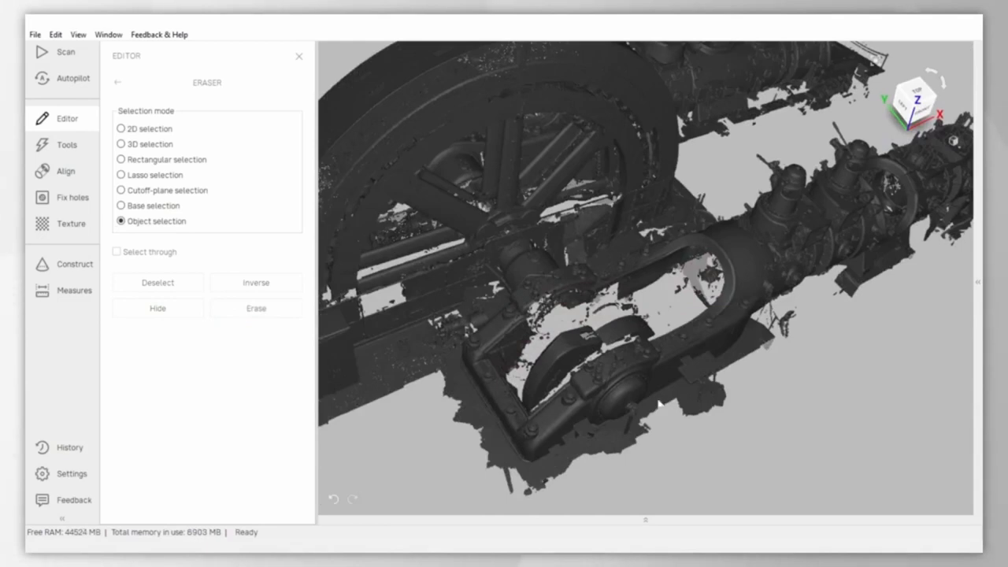
# Step: Erase the wheel part inside the frame and check the result
pyautogui.moveTo(570, 416); pyautogui.dragTo(727, 412)
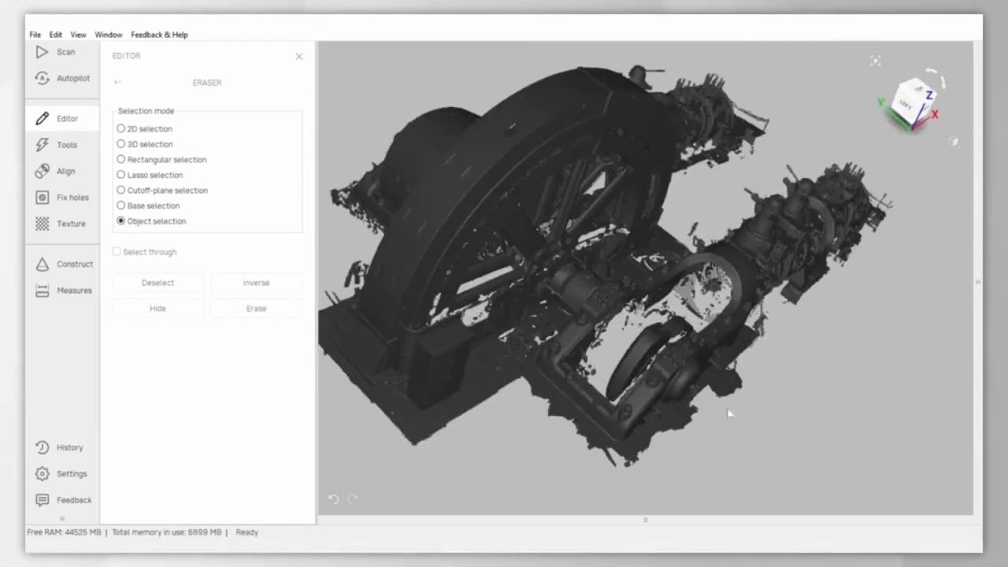
pyautogui.click(658, 343)
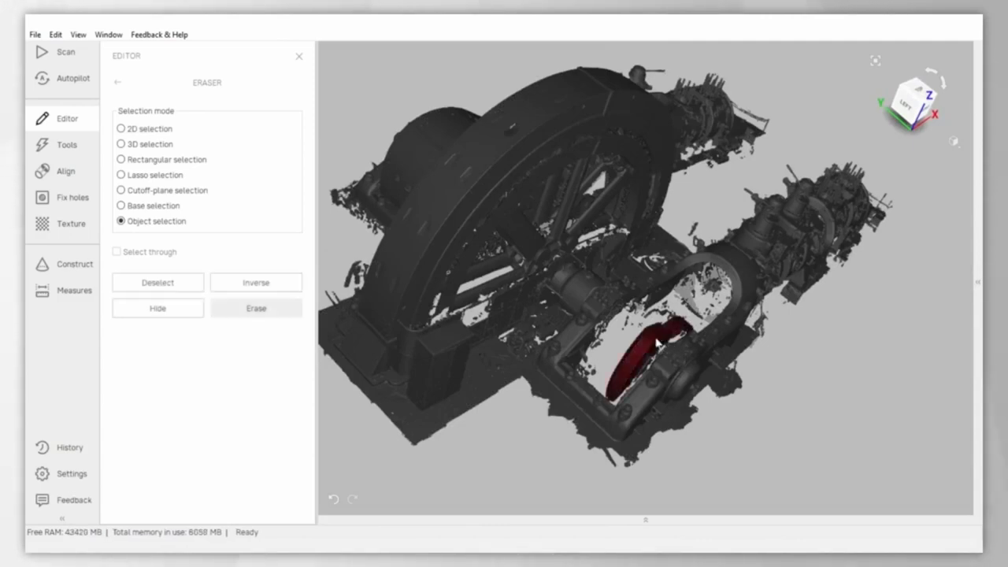
pyautogui.click(273, 310)
pyautogui.moveTo(662, 436)
pyautogui.mouseDown()
pyautogui.moveTo(614, 418)
pyautogui.moveTo(611, 405)
pyautogui.moveTo(668, 421)
pyautogui.mouseUp()
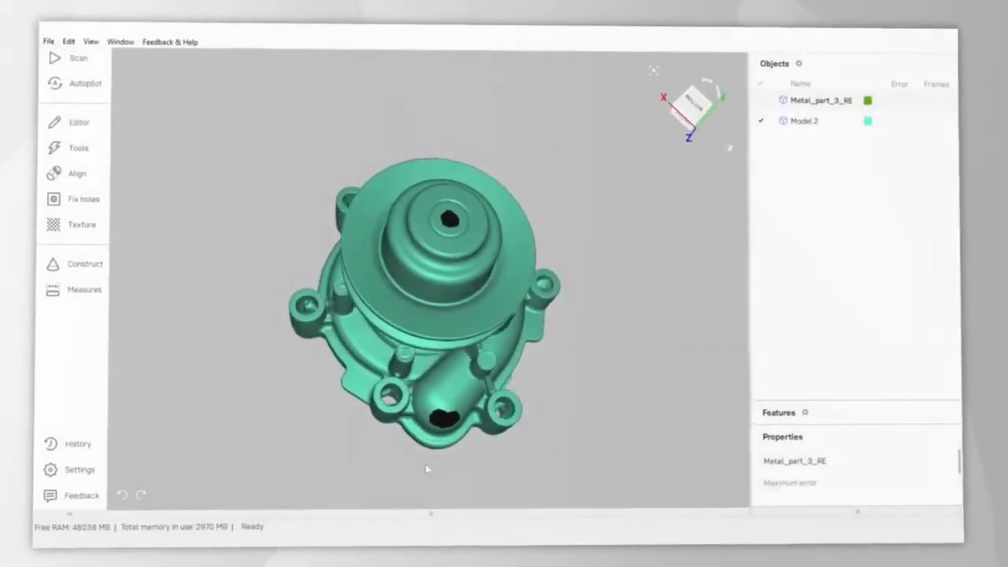
# Step: In Fix holes, fill the hole on the pump's side with Smooth filling
pyautogui.click(94, 203)
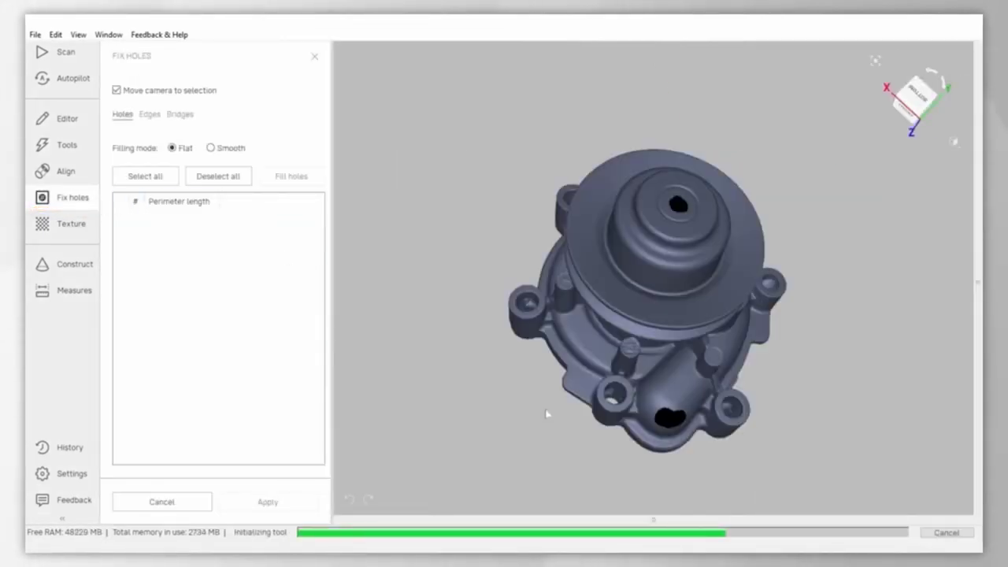
pyautogui.moveTo(547, 413); pyautogui.dragTo(635, 401)
pyautogui.scroll(3, 634, 401)
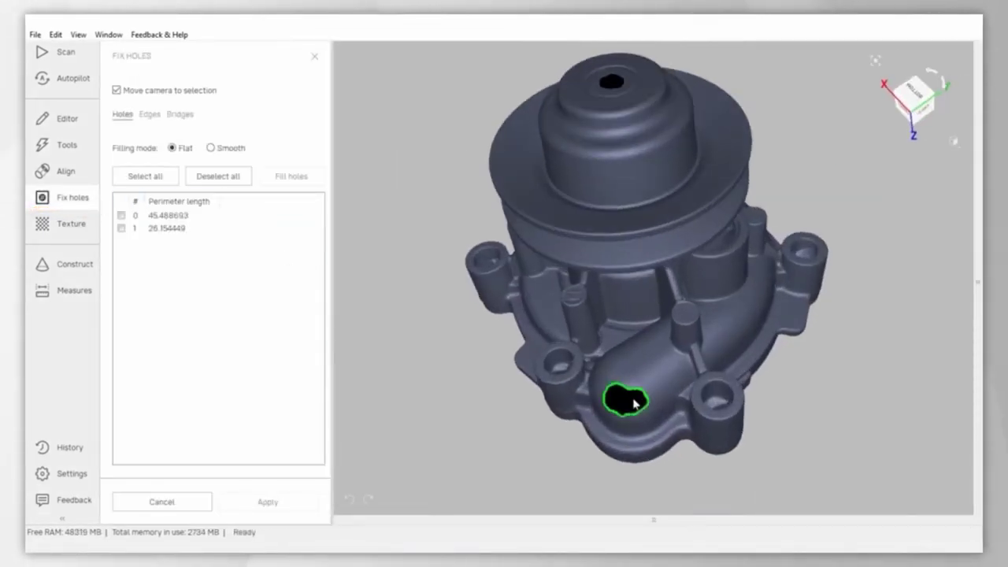
pyautogui.click(635, 401)
pyautogui.click(211, 148)
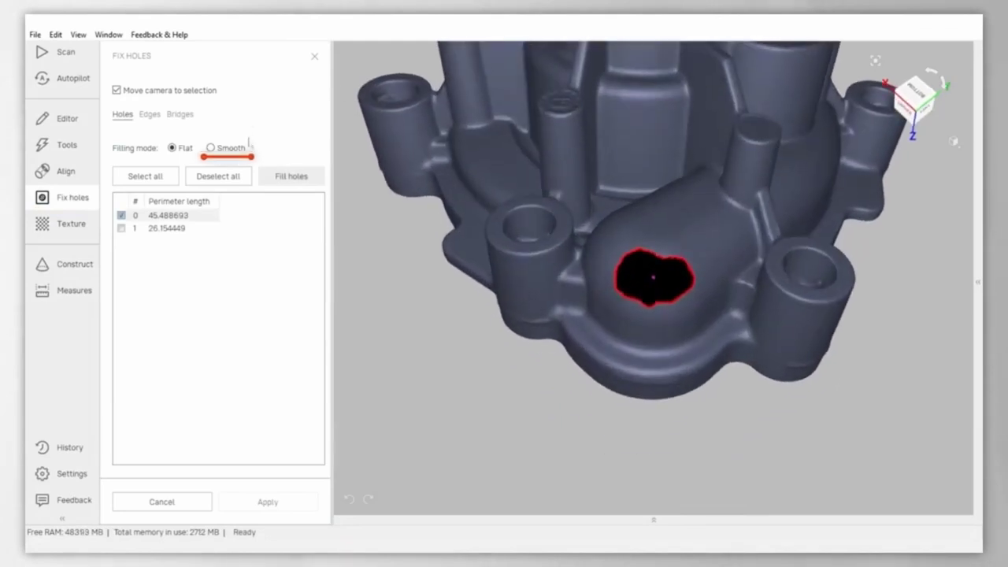
pyautogui.click(305, 185)
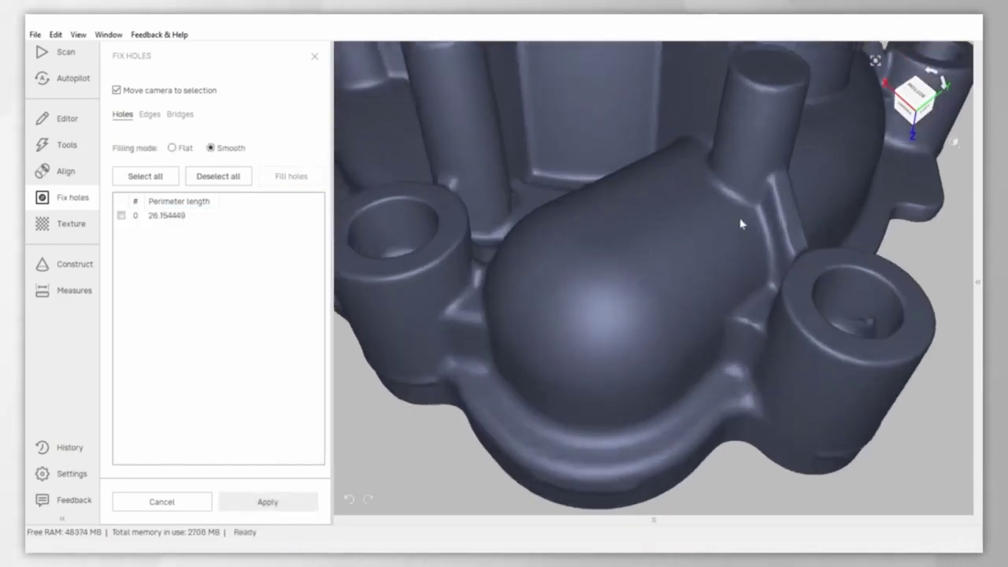
# Step: Fill the remaining hole at the pump's top centre with Flat filling
pyautogui.moveTo(740, 223); pyautogui.dragTo(726, 287)
pyautogui.click(186, 215)
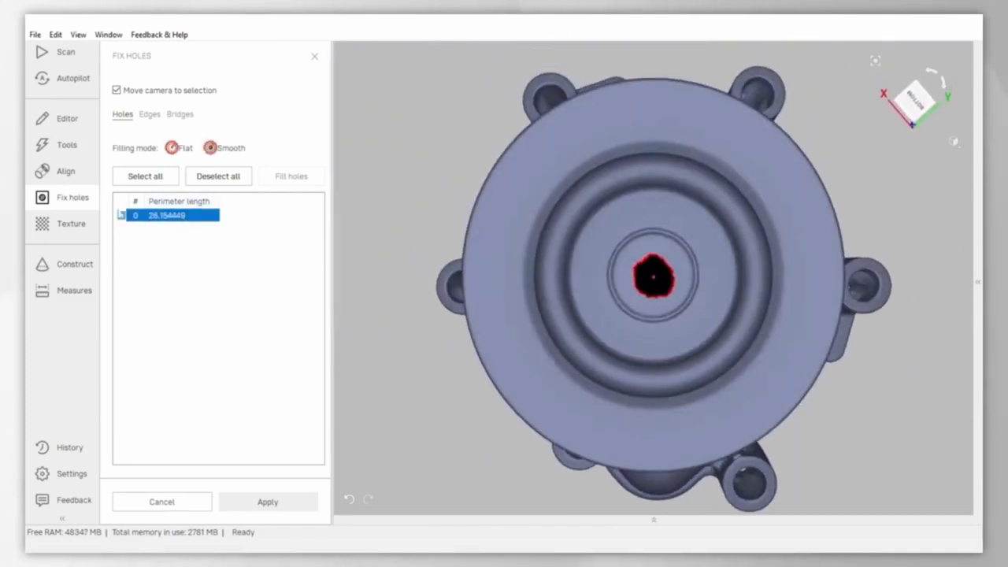
pyautogui.click(145, 176)
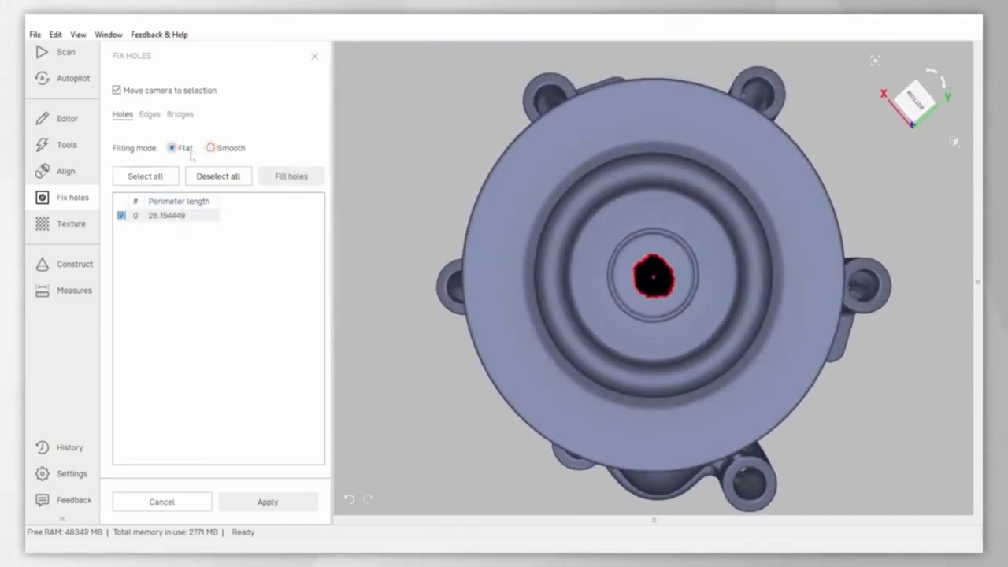
pyautogui.click(290, 178)
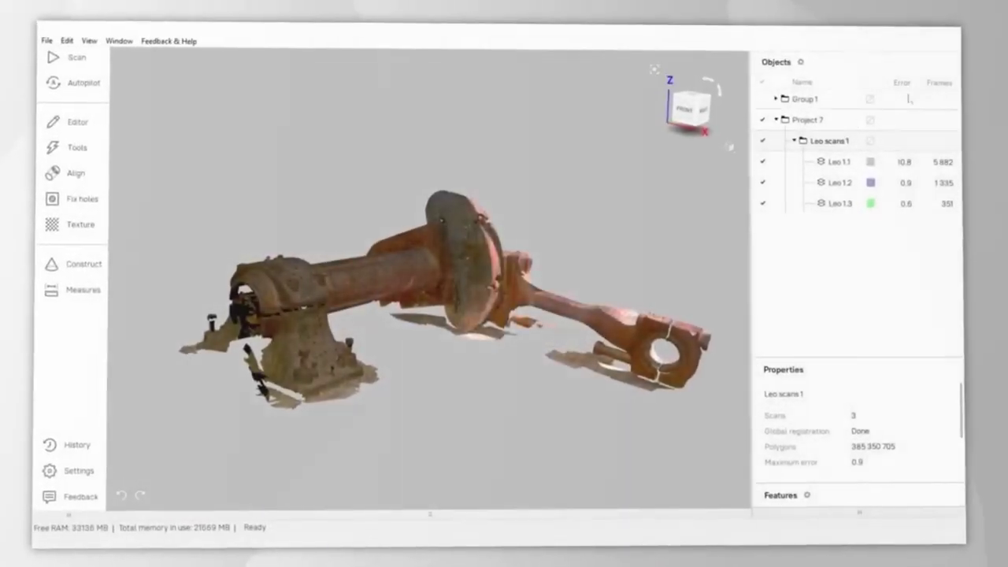
# Step: Float Objects at the upper right and Properties at the lower left, then collapse Properties
pyautogui.moveTo(913, 61); pyautogui.dragTo(618, 74)
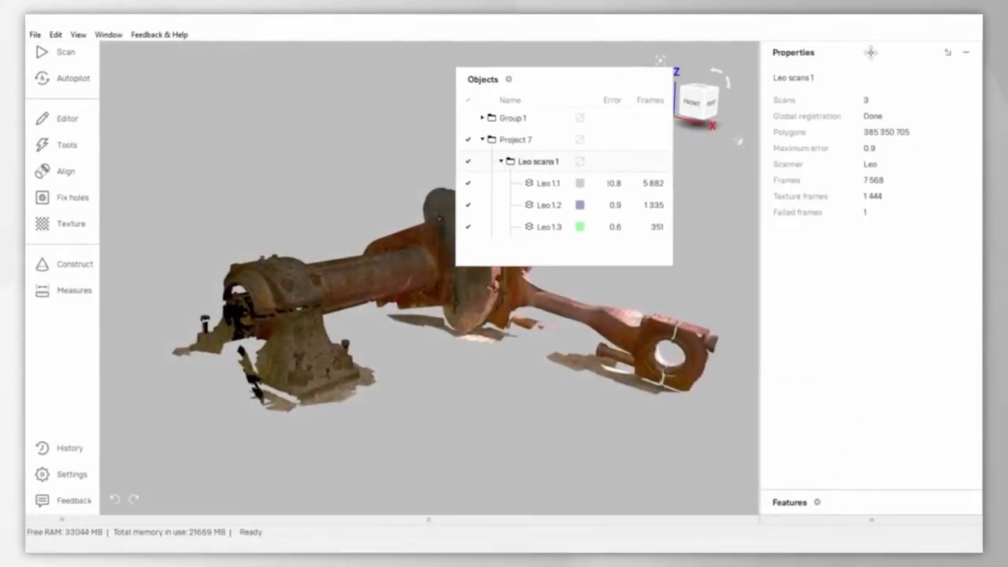
pyautogui.moveTo(870, 52); pyautogui.dragTo(202, 389)
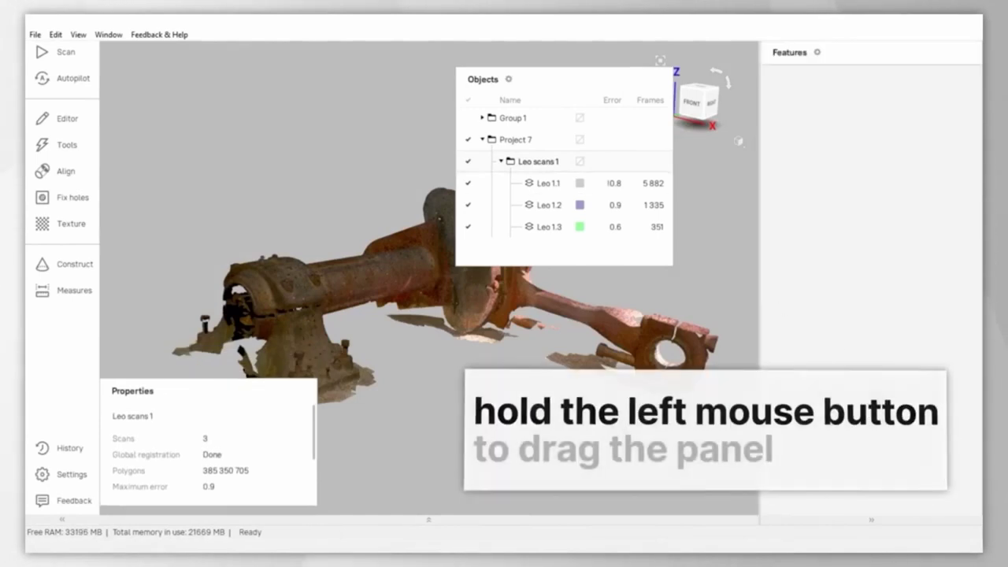
pyautogui.moveTo(553, 72); pyautogui.dragTo(755, 77)
pyautogui.click(303, 397)
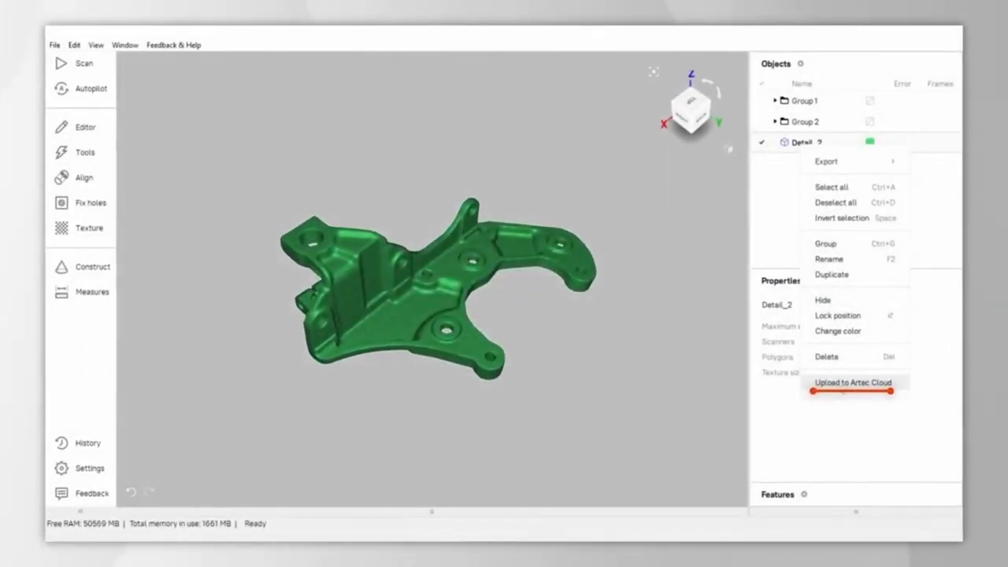
# Step: Upload Detail_2 to Artec Cloud and confirm with Yes
pyautogui.click(848, 381)
pyautogui.click(533, 281)
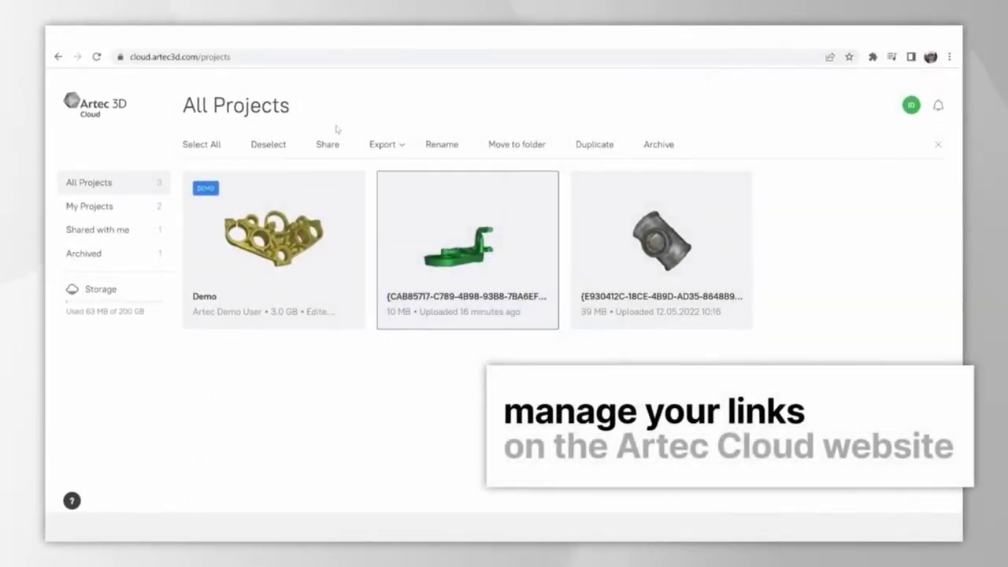
pyautogui.click(330, 149)
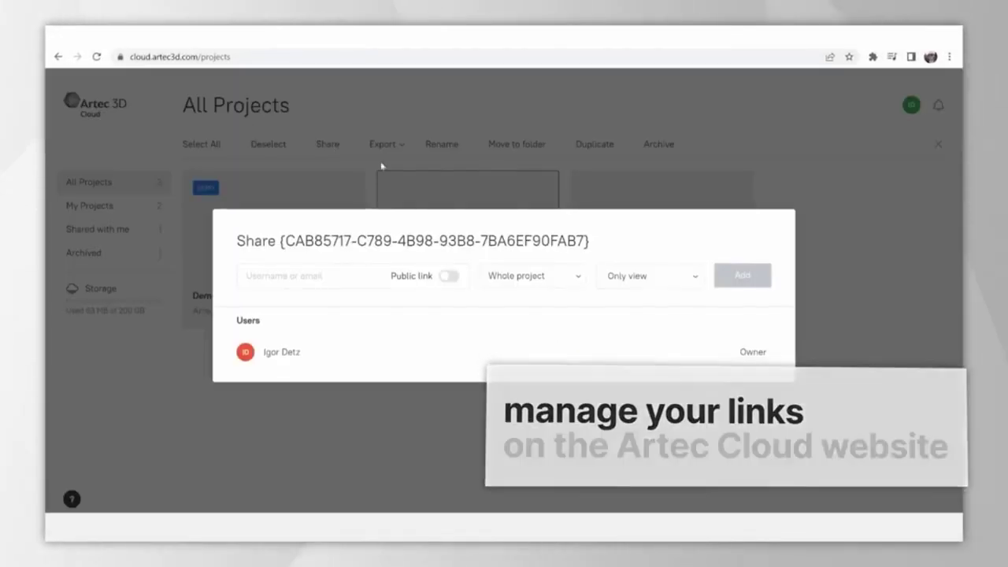
pyautogui.click(447, 275)
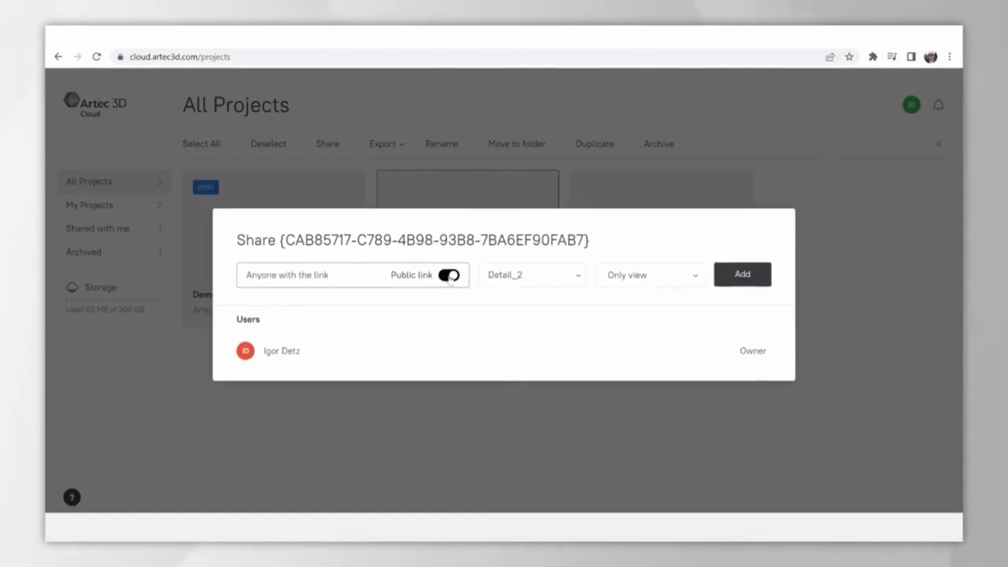
pyautogui.click(746, 279)
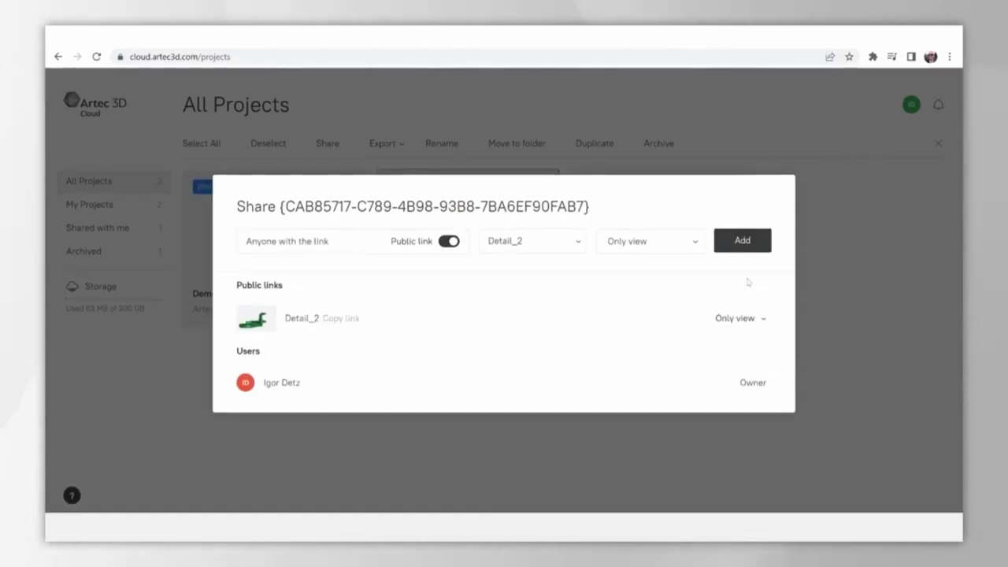
pyautogui.click(762, 319)
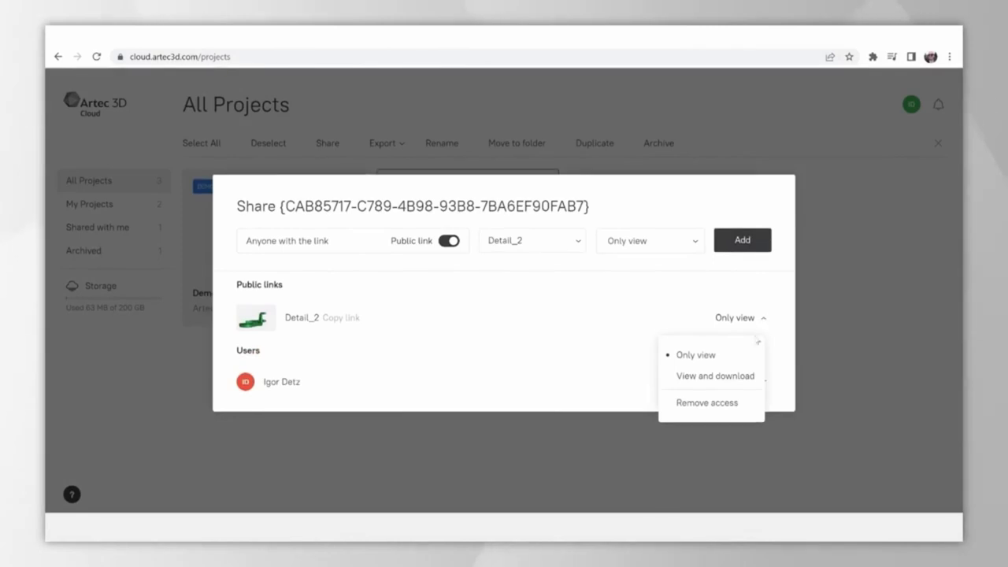
pyautogui.click(747, 378)
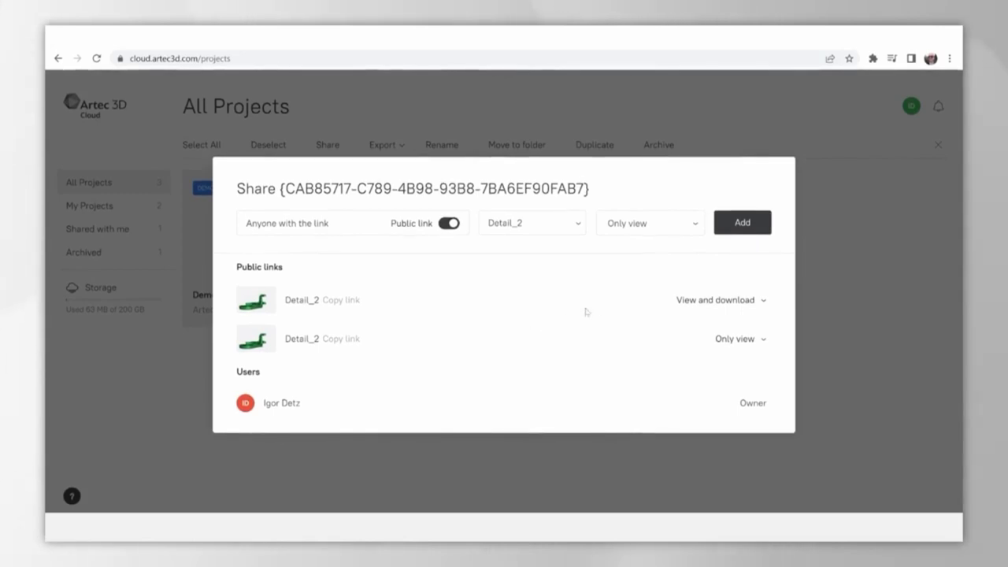
pyautogui.click(764, 302)
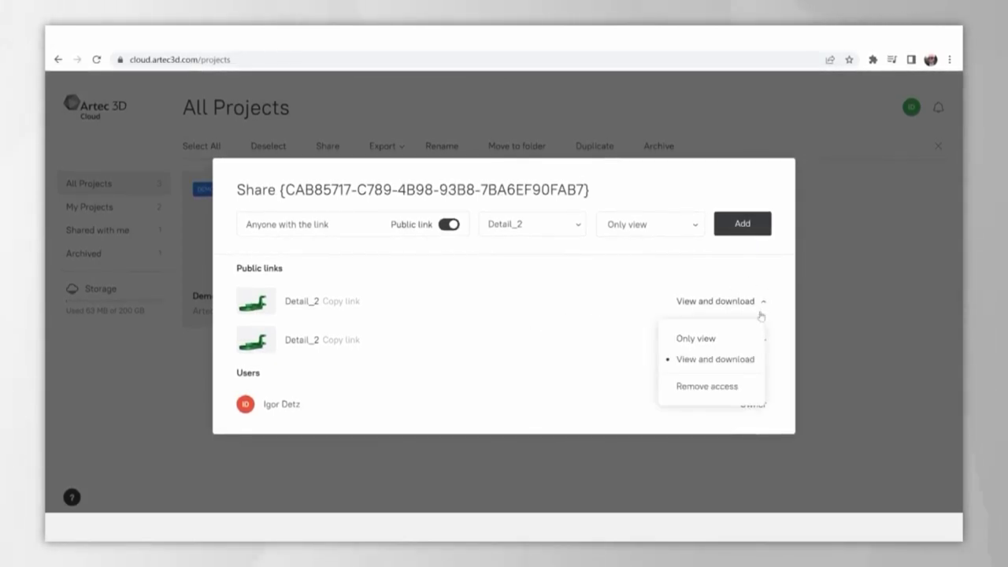
pyautogui.click(742, 387)
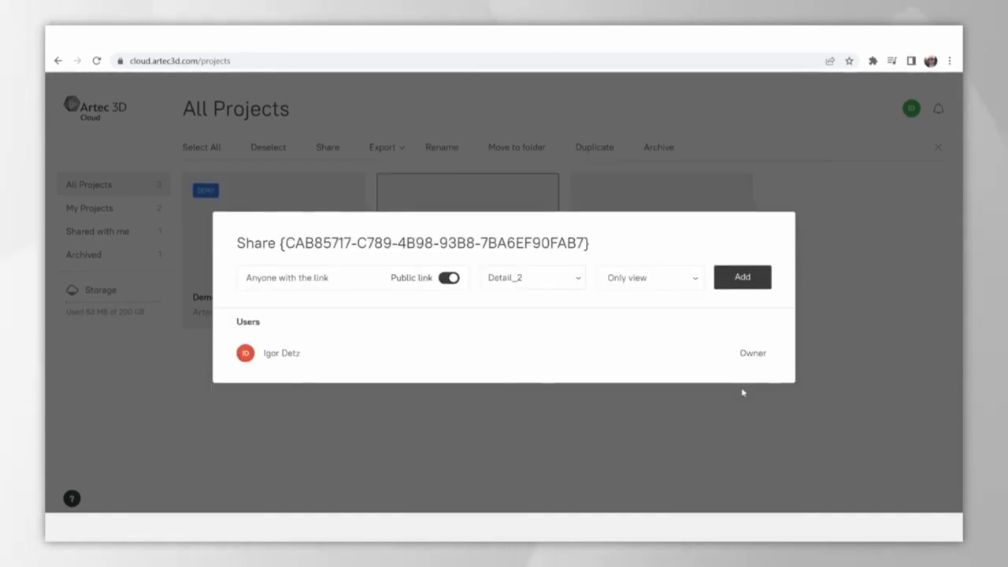
pyautogui.click(538, 408)
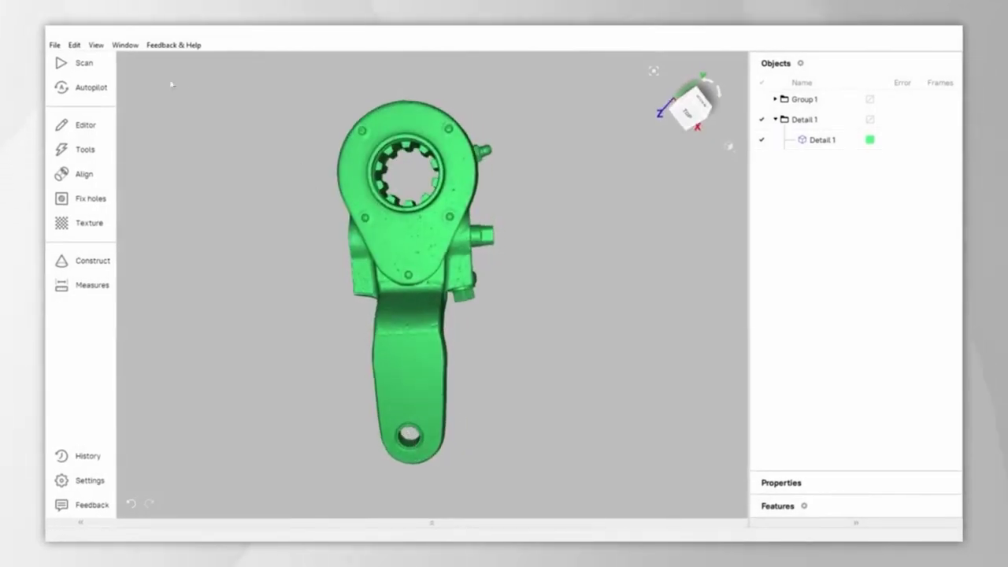
# Step: Uncheck Orbit Camera in the View menu
pyautogui.click(97, 45)
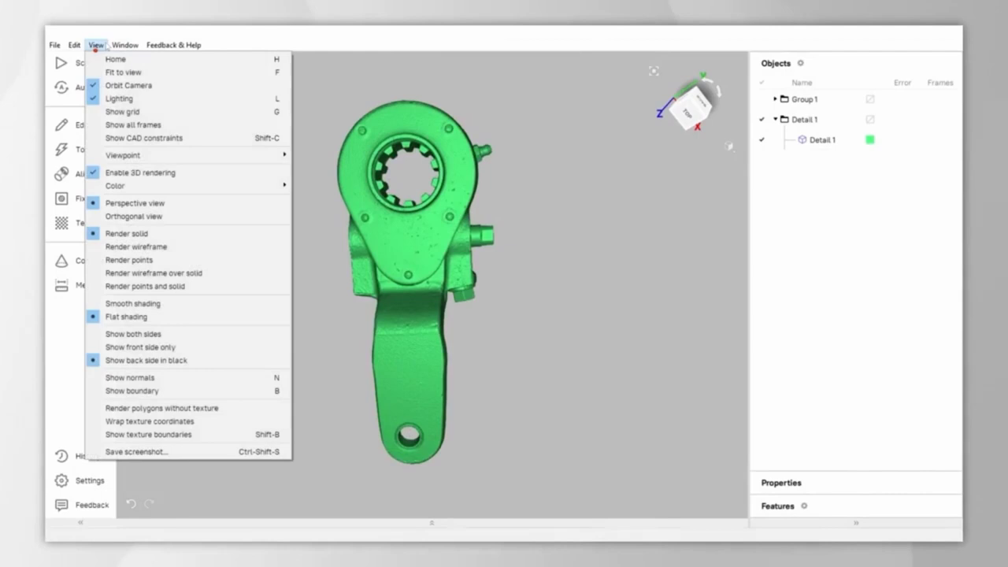
pyautogui.click(190, 88)
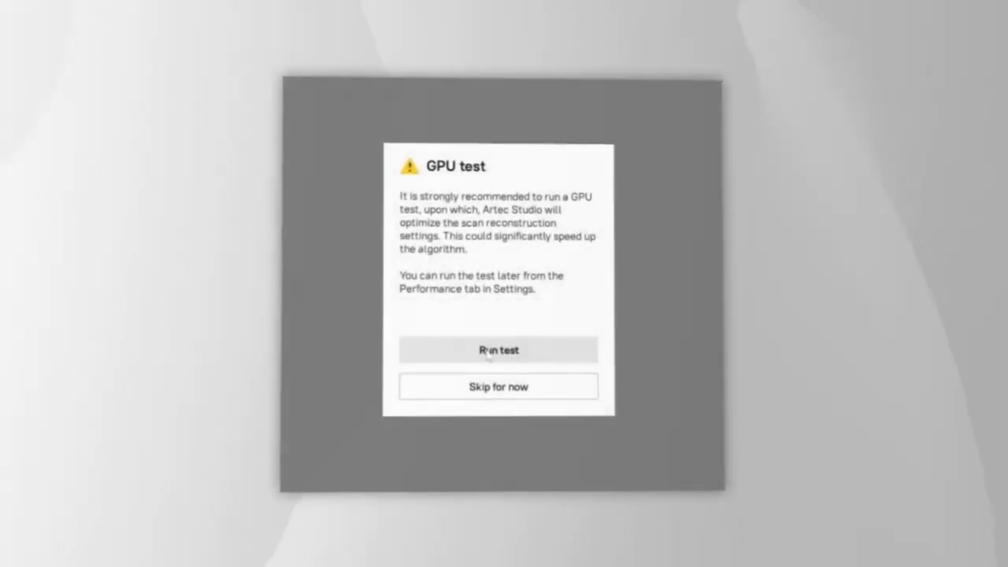
# Step: Run the GPU test to 100% and close it with Done
pyautogui.click(488, 353)
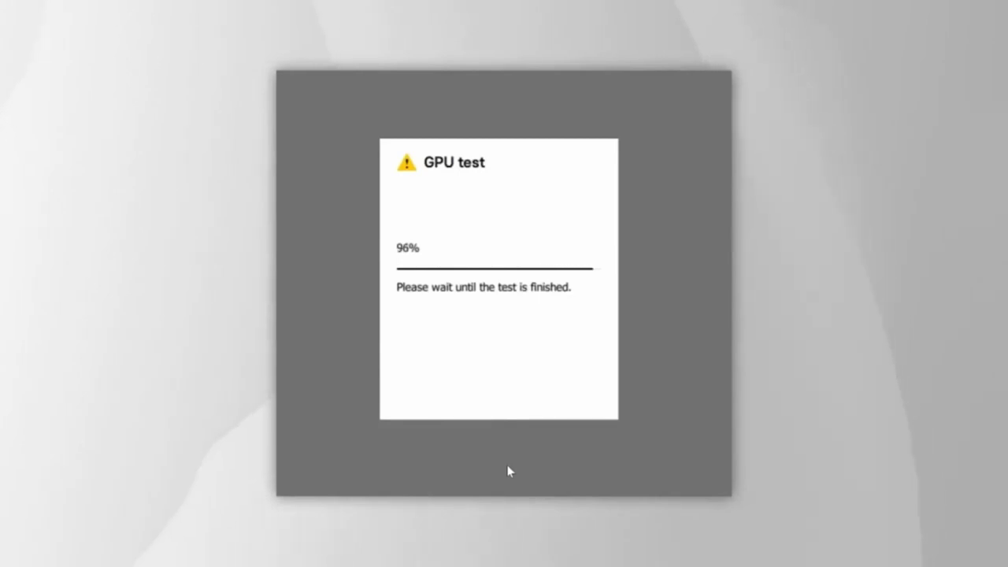
pyautogui.click(504, 404)
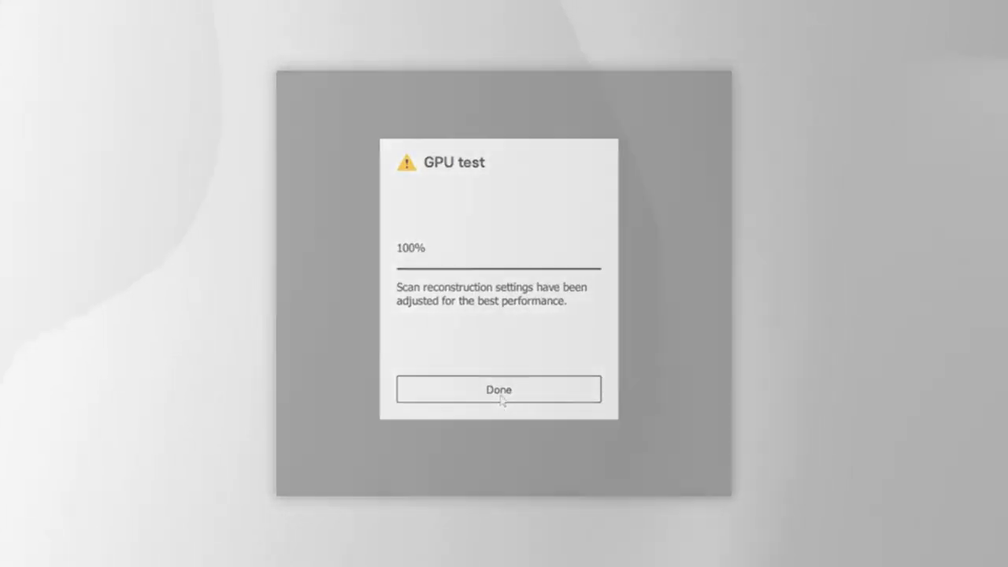